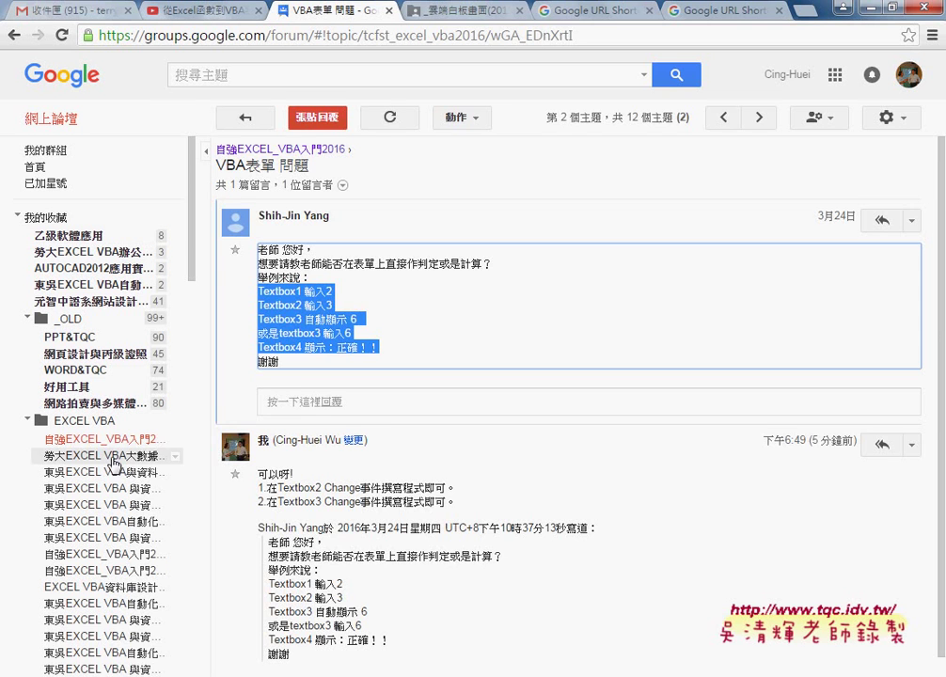
- Open the 第6次(數學函數) topic, highlight item 06 on donation details, then go to the _雲端白板畫面(2015) Drive folder
{"action": "left_click", "coordinate": [117, 439]}
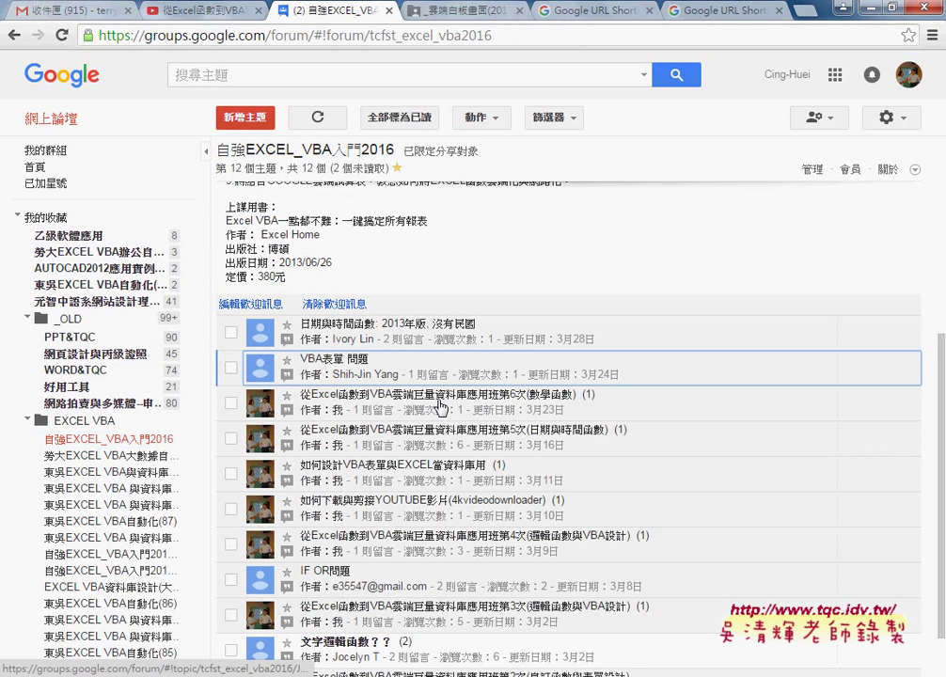
{"action": "left_click", "coordinate": [439, 406]}
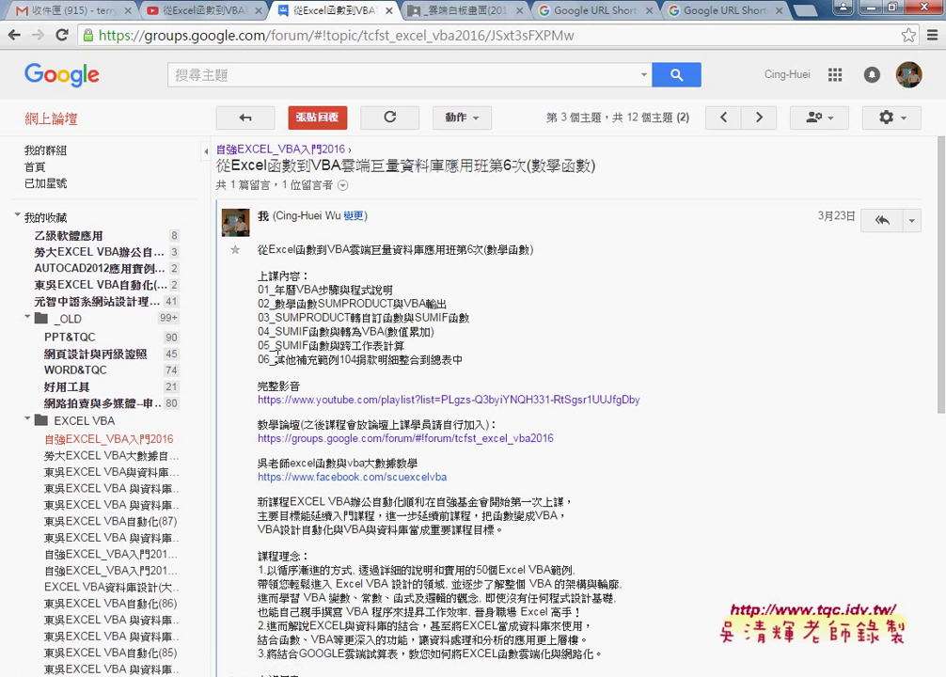
{"action": "left_click_drag", "start_coordinate": [273, 360], "coordinate": [470, 365]}
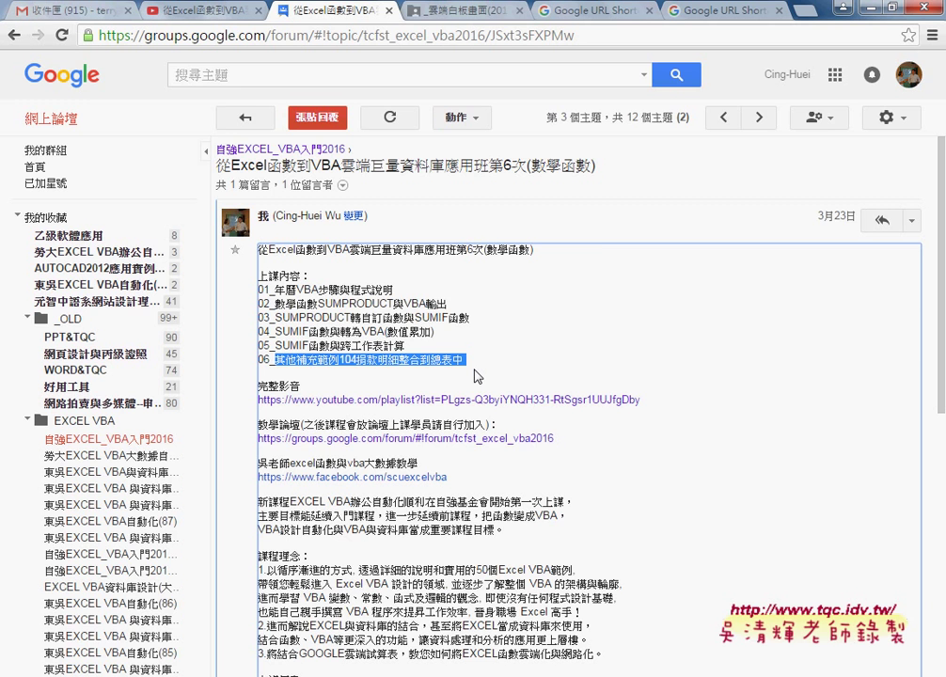
{"action": "left_click", "coordinate": [467, 19]}
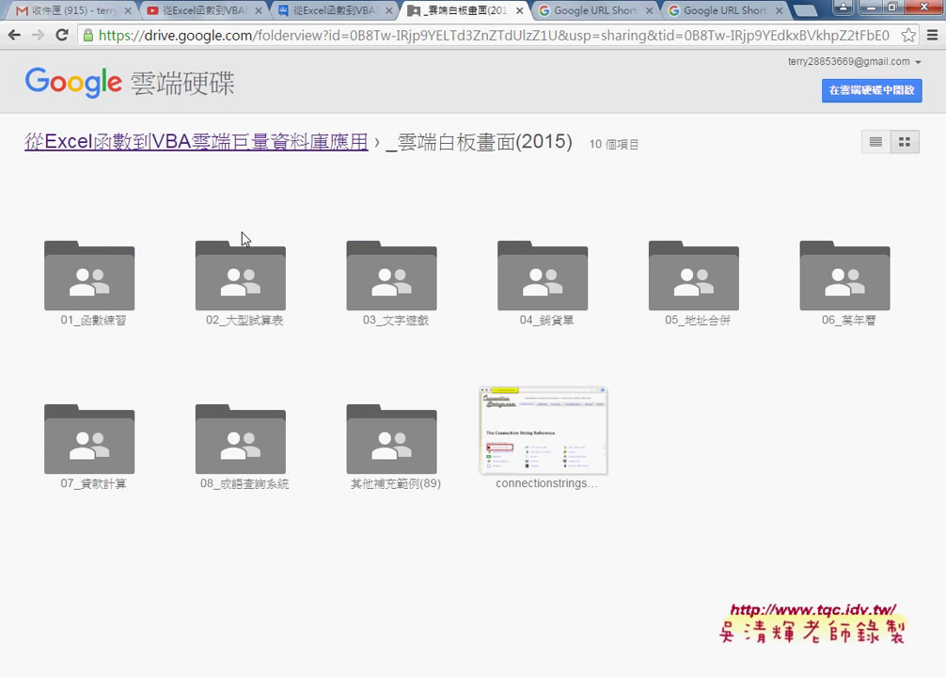
- Browse 其他補充範例(89) › 02_進階 › 範例：104捐款明細 in list view and preview 範例：104捐款明細.xlsx
{"action": "left_click", "coordinate": [381, 484]}
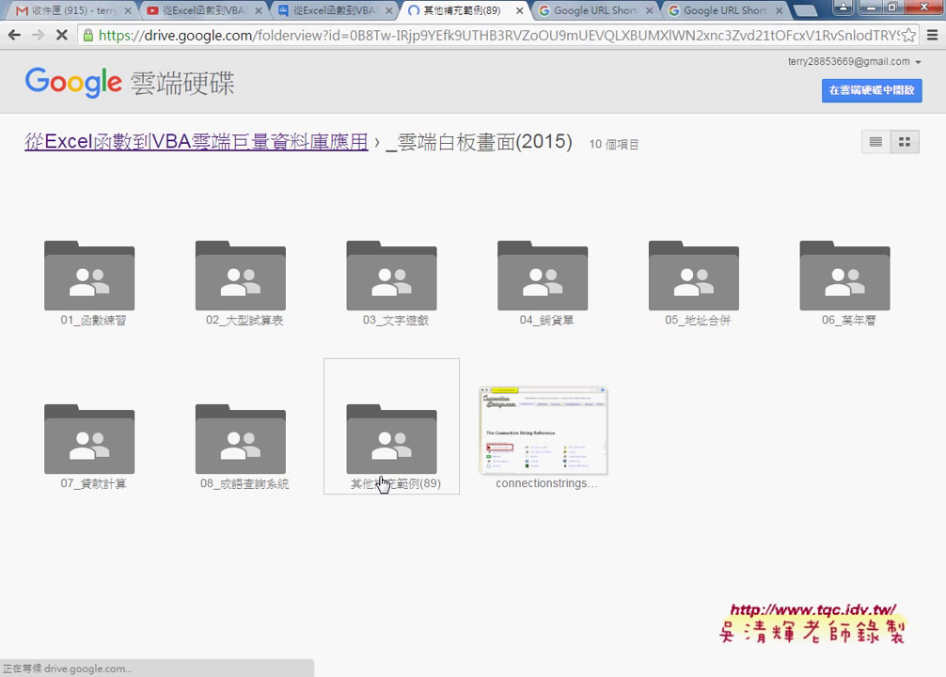
{"action": "left_click", "coordinate": [280, 346]}
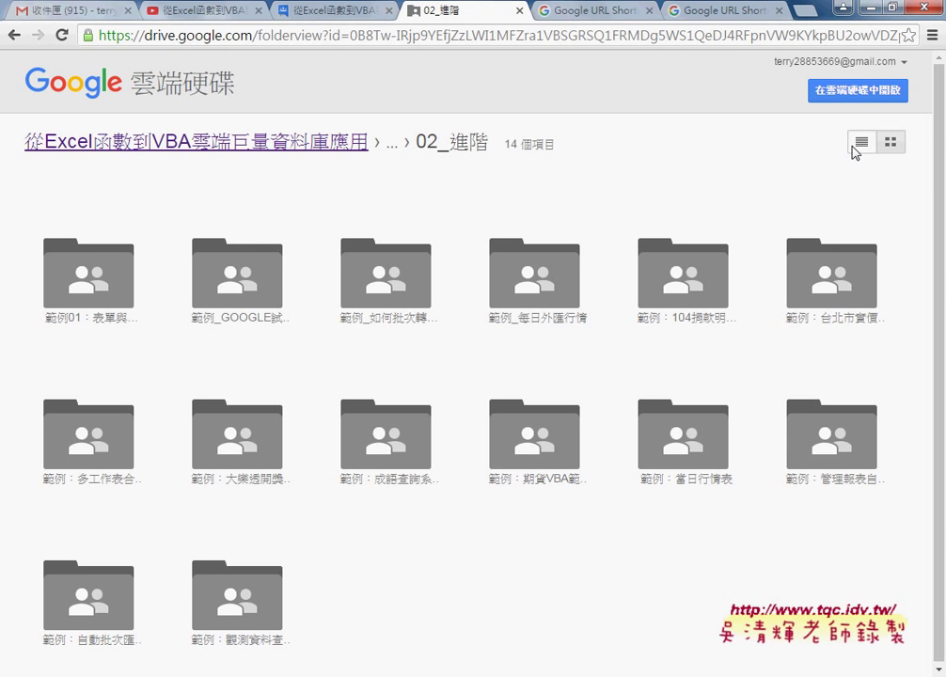
{"action": "left_click", "coordinate": [861, 142]}
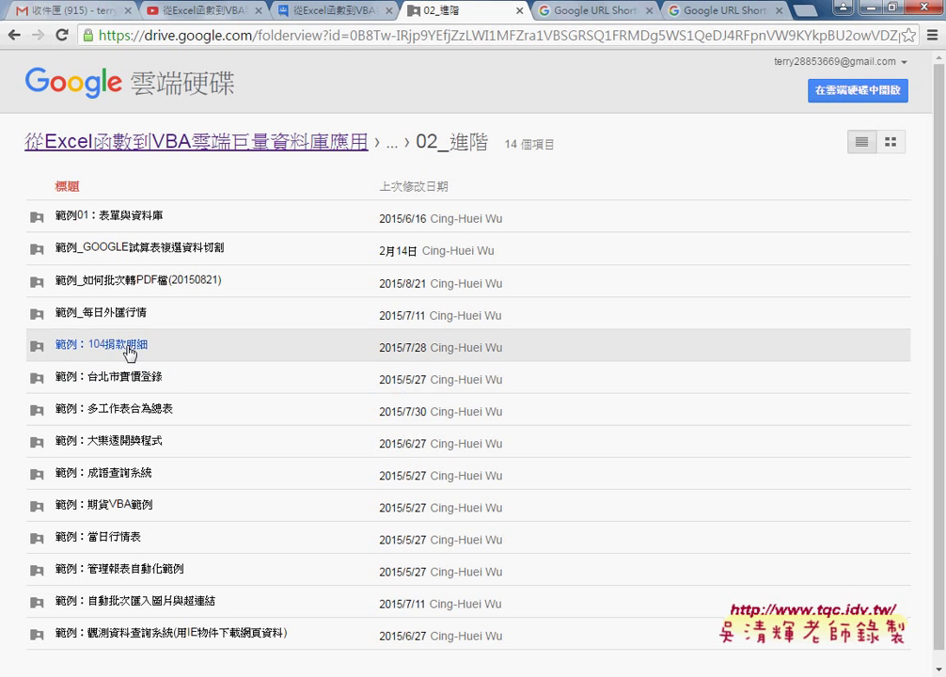
{"action": "left_click", "coordinate": [127, 347]}
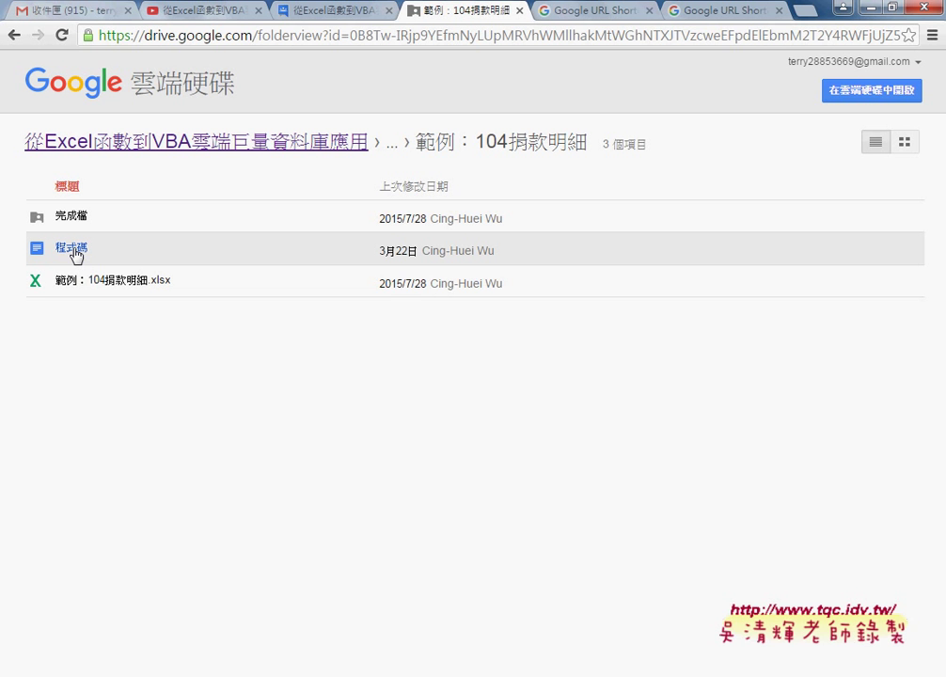
{"action": "left_click", "coordinate": [112, 282]}
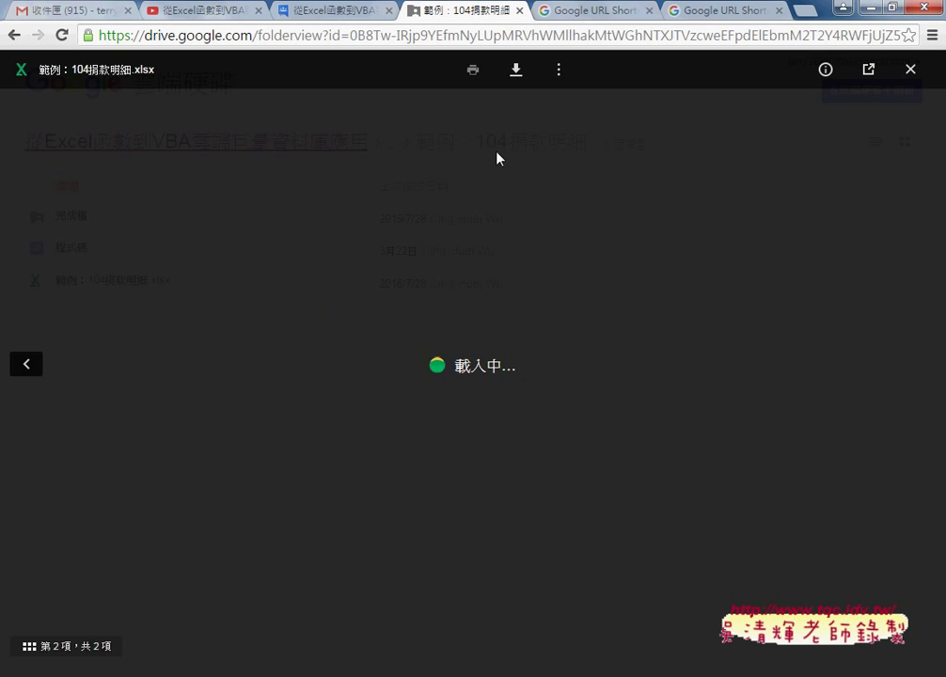
- Download 範例：104捐款明細.xlsx and open the downloaded copy 範例：104捐款明細 (1).xlsx in Excel
{"action": "left_click", "coordinate": [516, 71]}
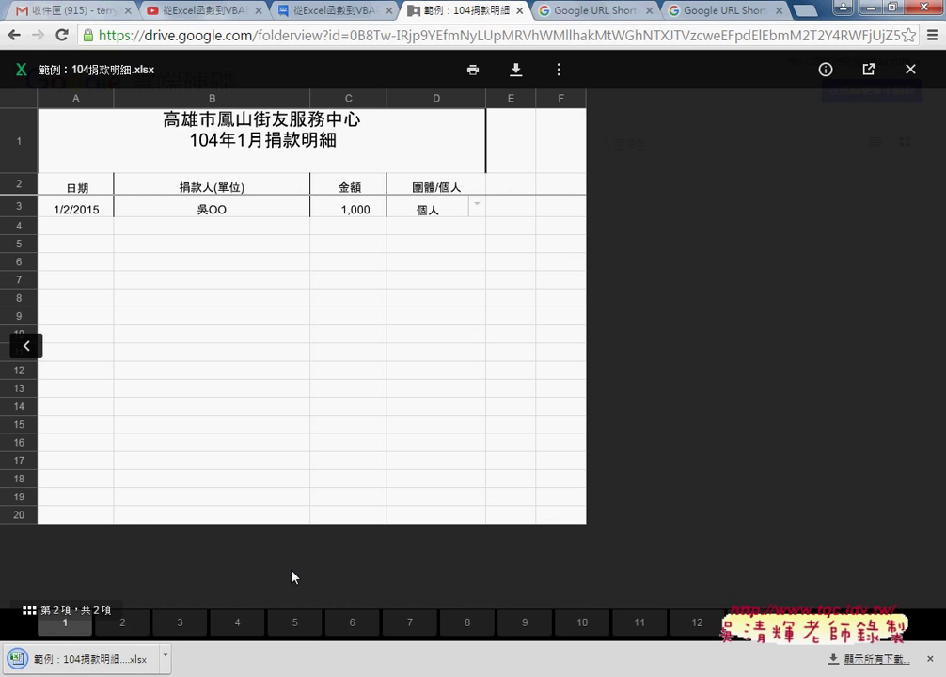
{"action": "left_click", "coordinate": [166, 655]}
{"action": "left_click", "coordinate": [188, 552]}
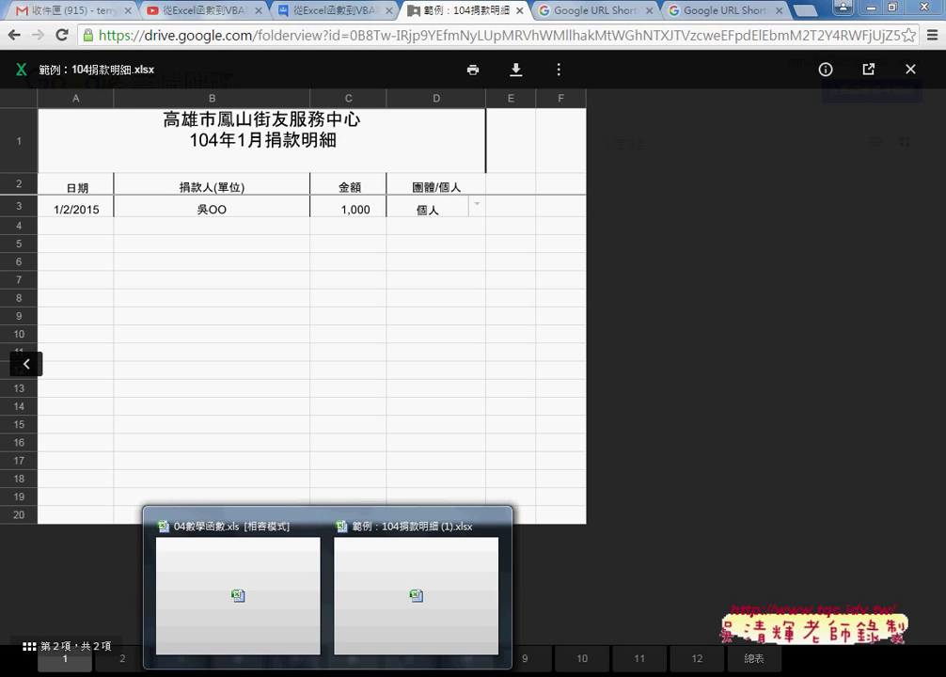
{"action": "left_click", "coordinate": [407, 597]}
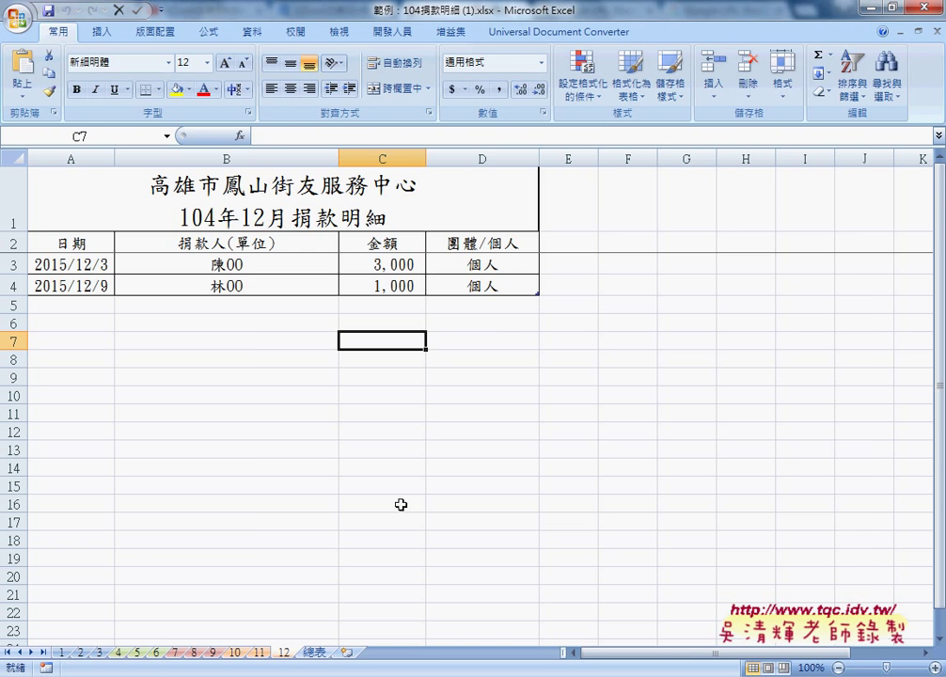
- Compare the empty 總表 summary rows with the donation rows on sheets 1 and 12
{"action": "left_click", "coordinate": [316, 652]}
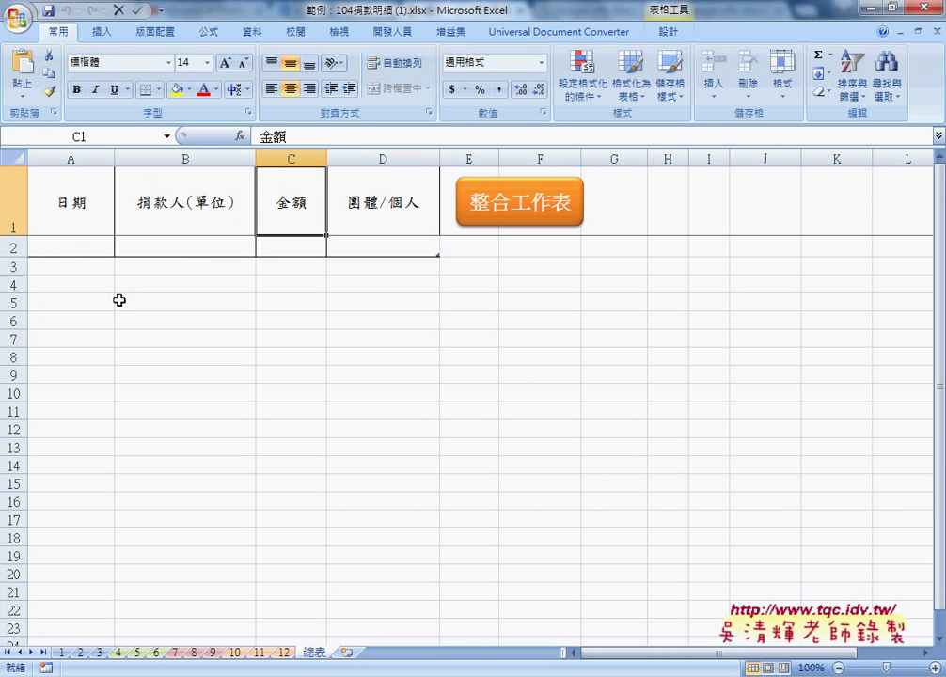
{"action": "mouse_move", "coordinate": [70, 249]}
{"action": "left_mouse_down"}
{"action": "mouse_move", "coordinate": [413, 266]}
{"action": "mouse_move", "coordinate": [407, 606]}
{"action": "left_mouse_up"}
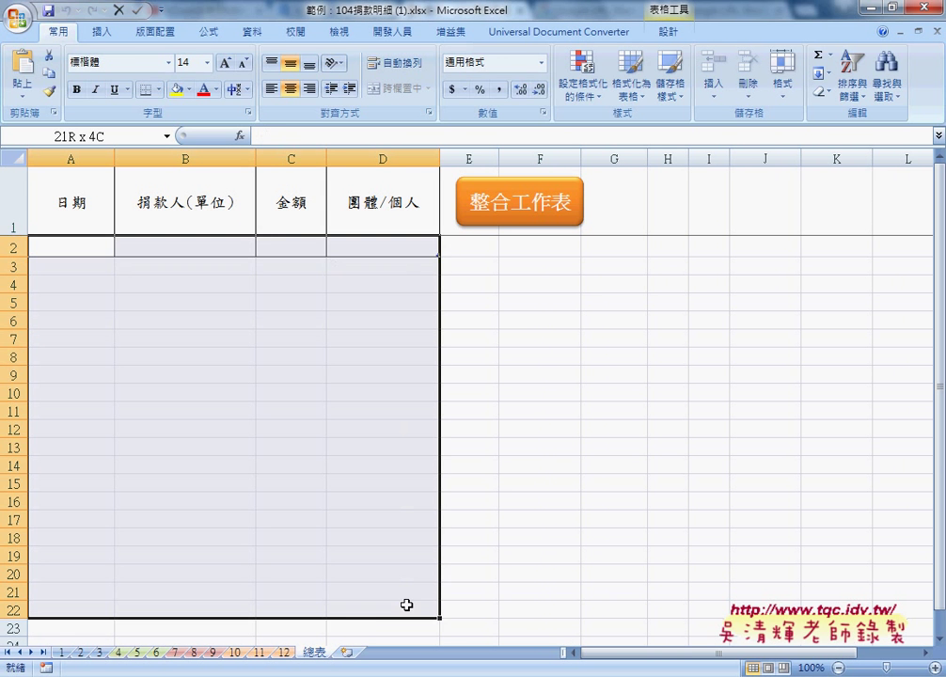
{"action": "left_click", "coordinate": [62, 653]}
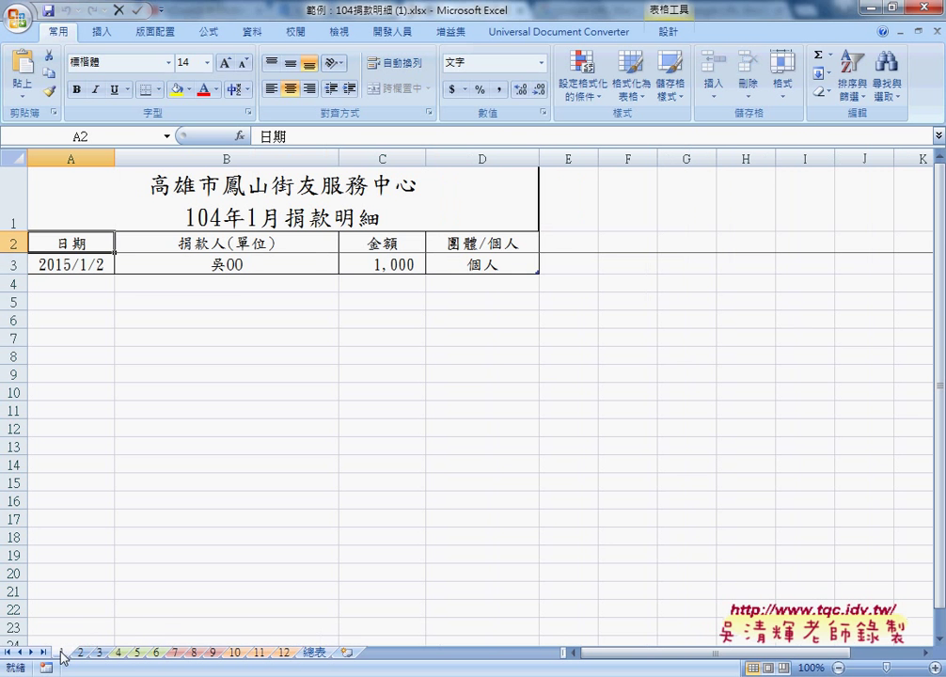
{"action": "left_click", "coordinate": [284, 652]}
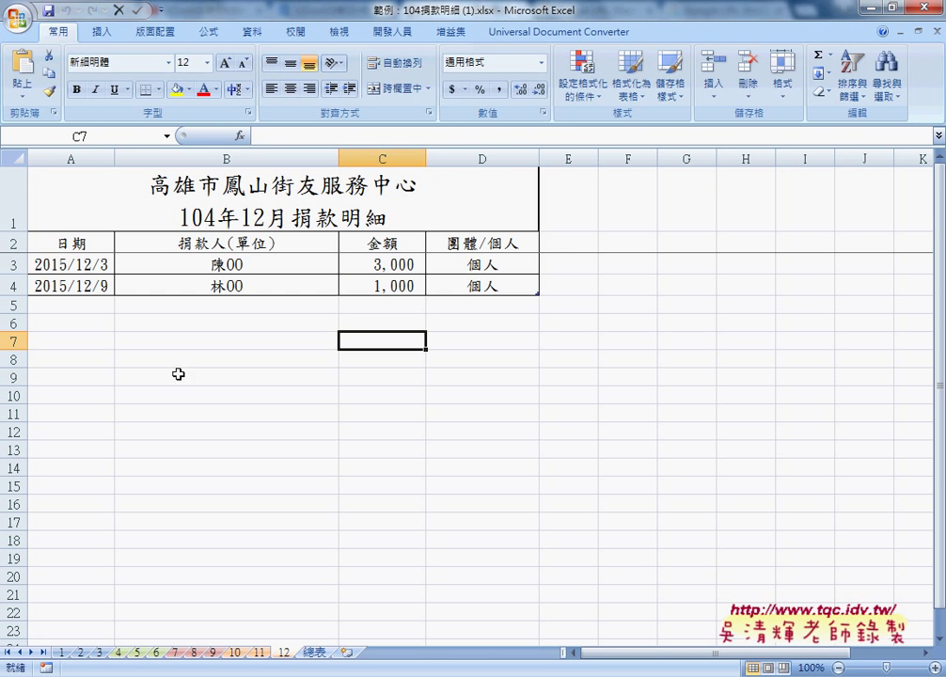
{"action": "left_click_drag", "start_coordinate": [78, 266], "coordinate": [490, 284]}
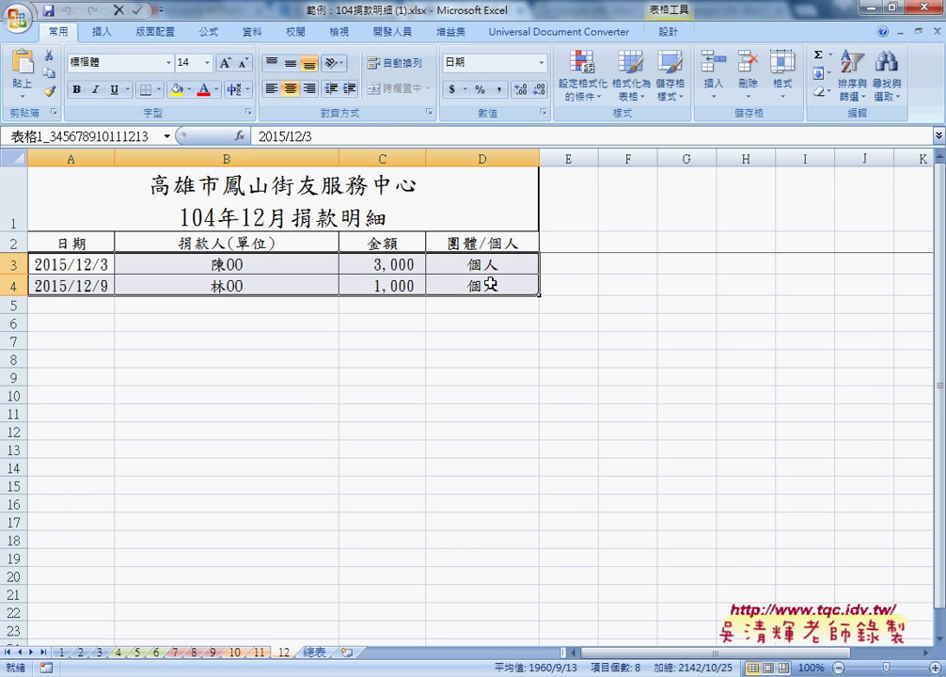
{"action": "left_click", "coordinate": [314, 651]}
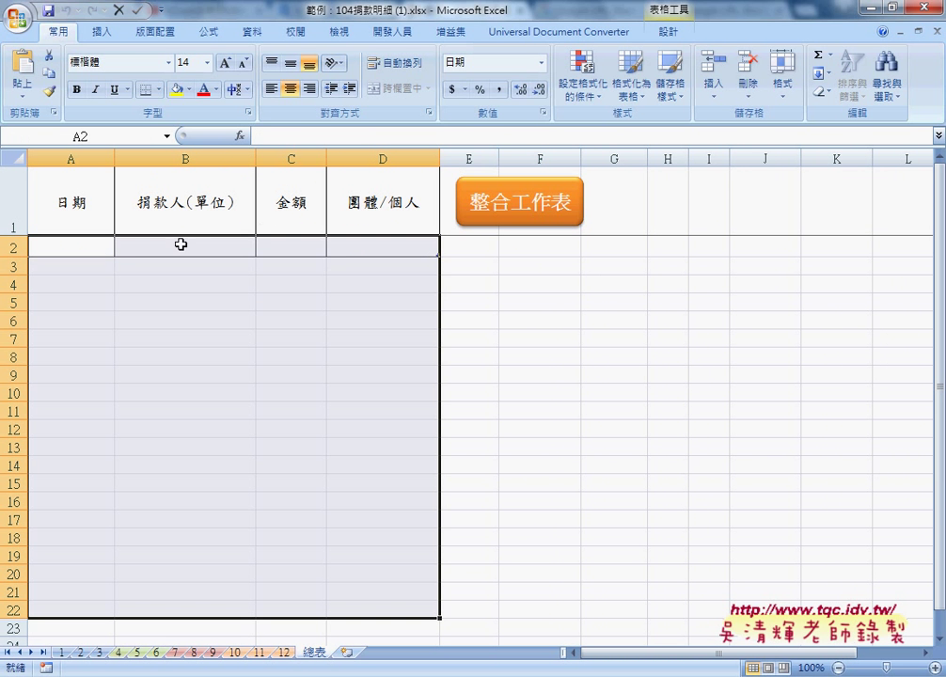
{"action": "left_click_drag", "start_coordinate": [78, 247], "coordinate": [403, 255]}
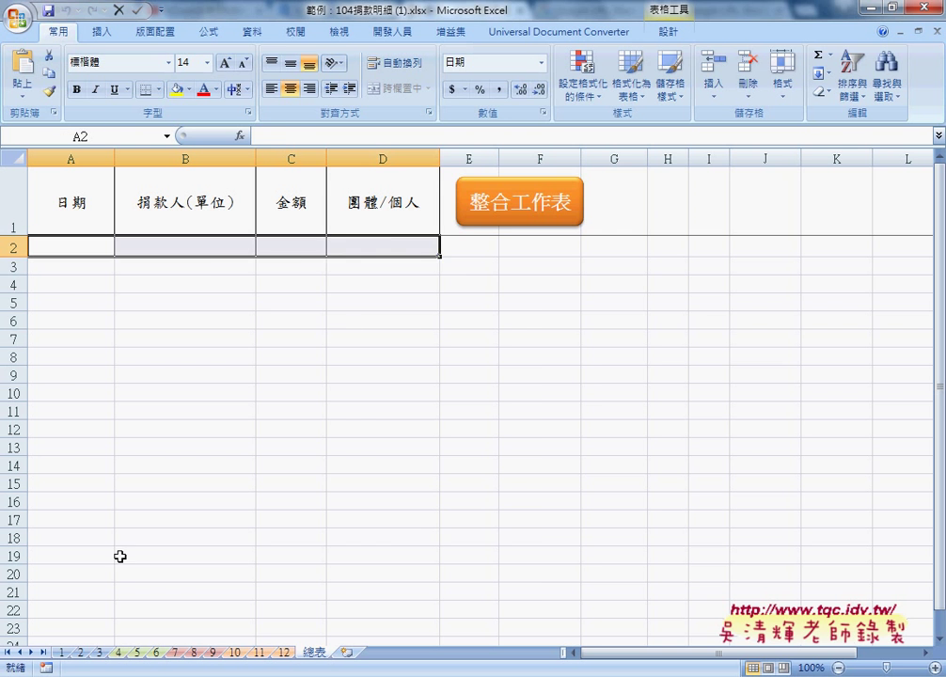
{"action": "left_click", "coordinate": [63, 649]}
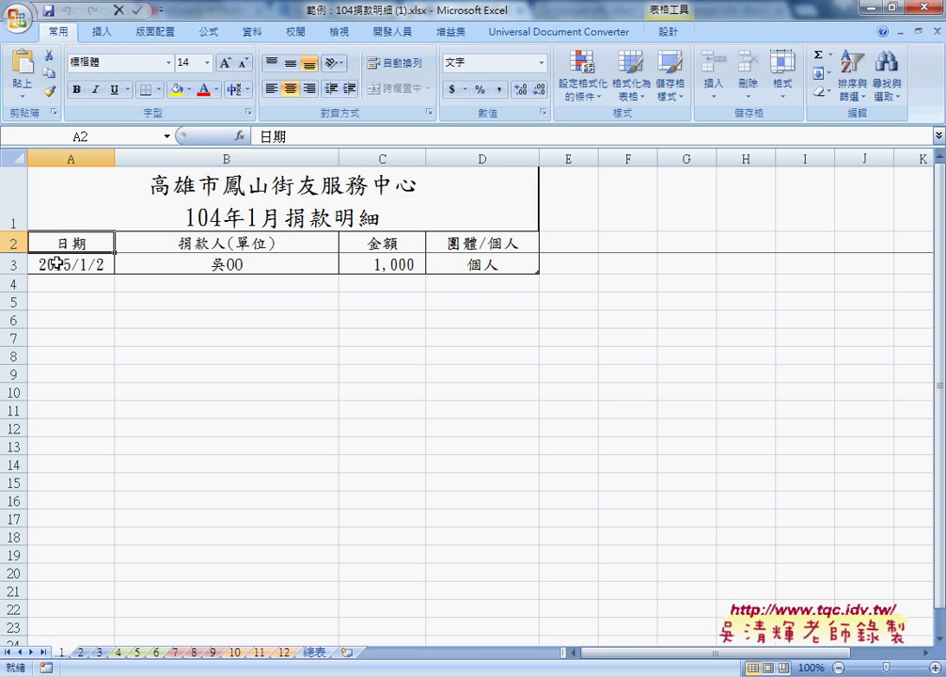
{"action": "left_click_drag", "start_coordinate": [53, 266], "coordinate": [517, 266]}
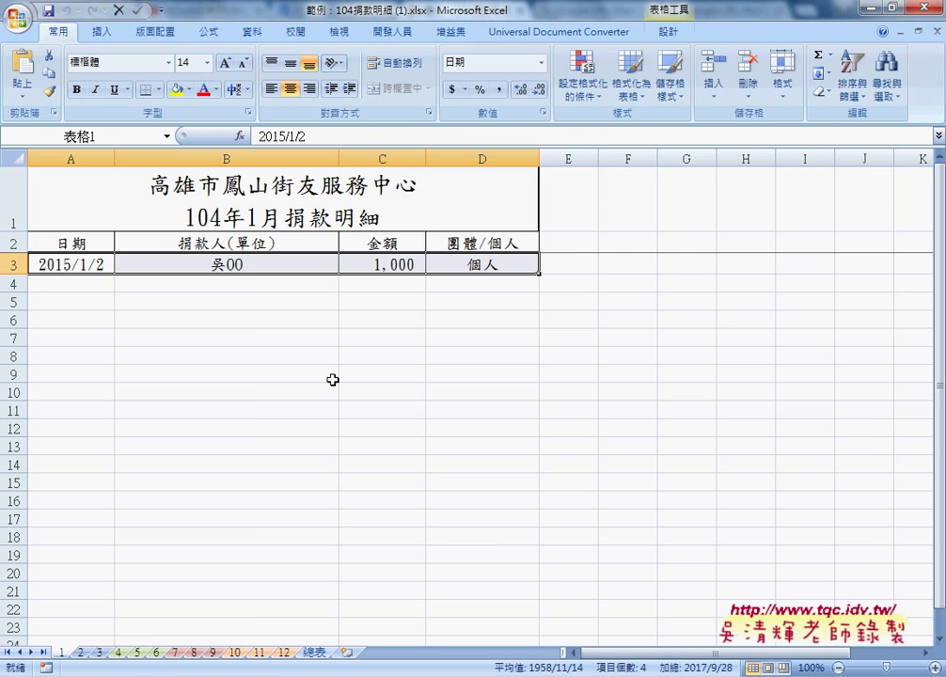
- On 總表, assign a new 整合工作表 macro to the orange 整合工作表 button
{"action": "left_click", "coordinate": [314, 651]}
{"action": "left_click", "coordinate": [525, 207]}
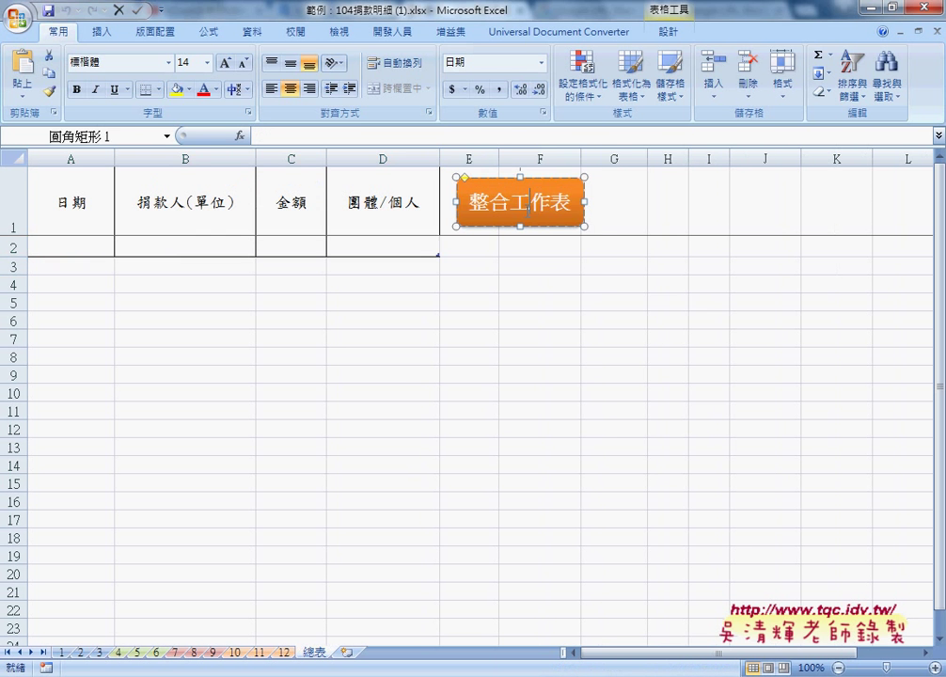
{"action": "right_click", "coordinate": [527, 211]}
{"action": "left_click", "coordinate": [588, 387]}
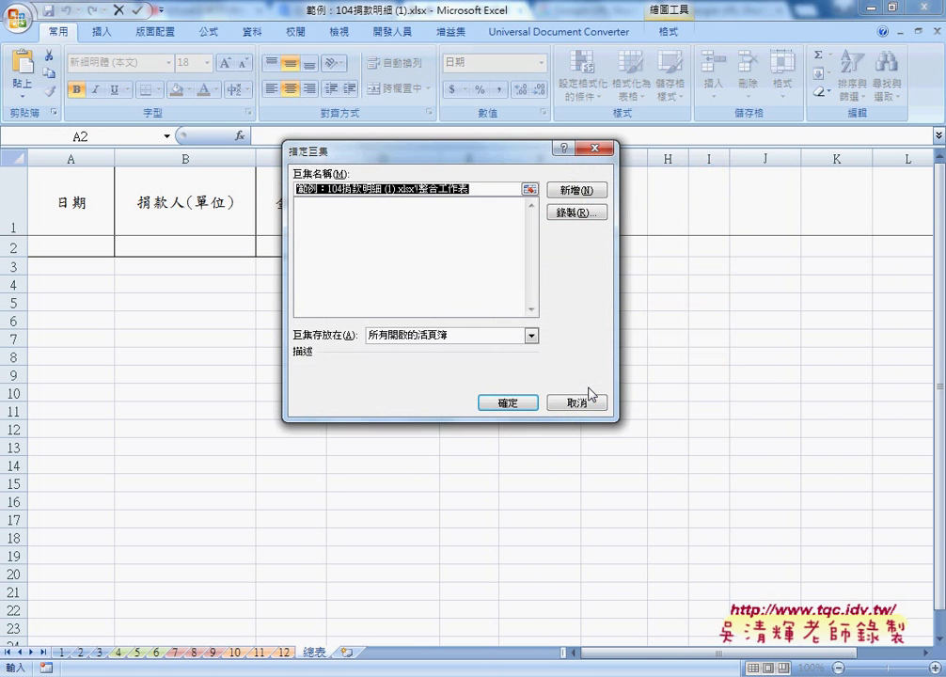
{"action": "left_click", "coordinate": [568, 189]}
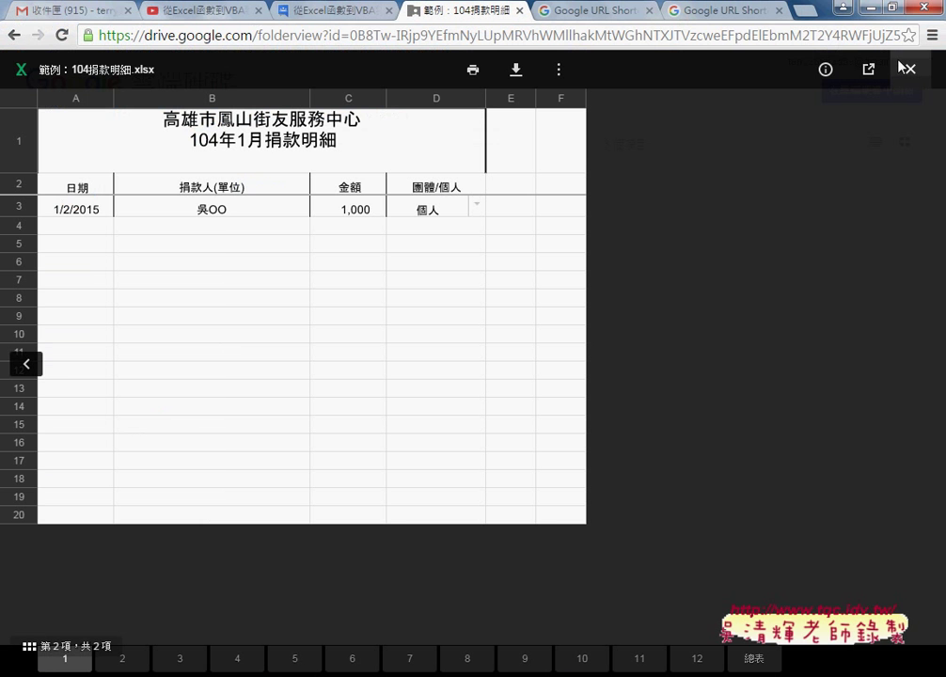
- Open 程式碼 in Google Docs, select all its 整合工作表 and 清除 code, and return to Excel's code window
{"action": "left_click", "coordinate": [908, 68]}
{"action": "left_click", "coordinate": [75, 248]}
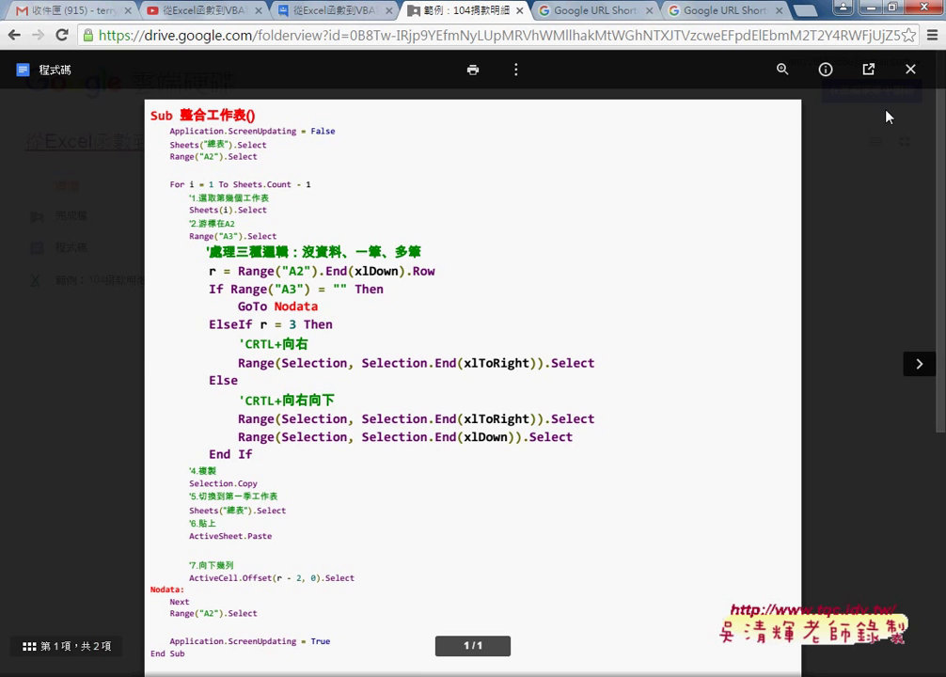
{"action": "left_click", "coordinate": [868, 70]}
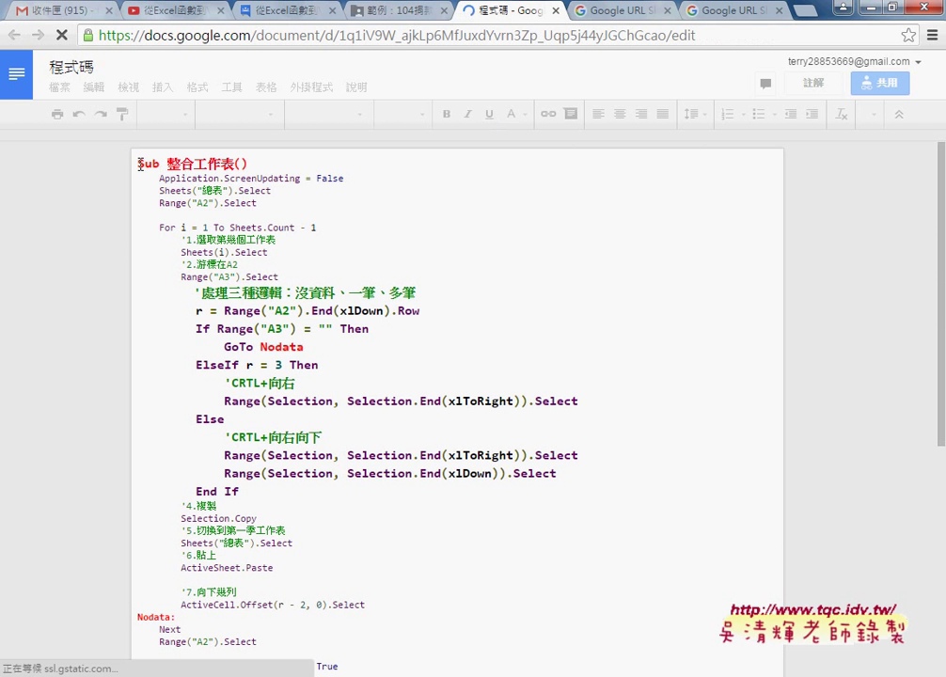
{"action": "left_click_drag", "start_coordinate": [139, 164], "coordinate": [277, 605]}
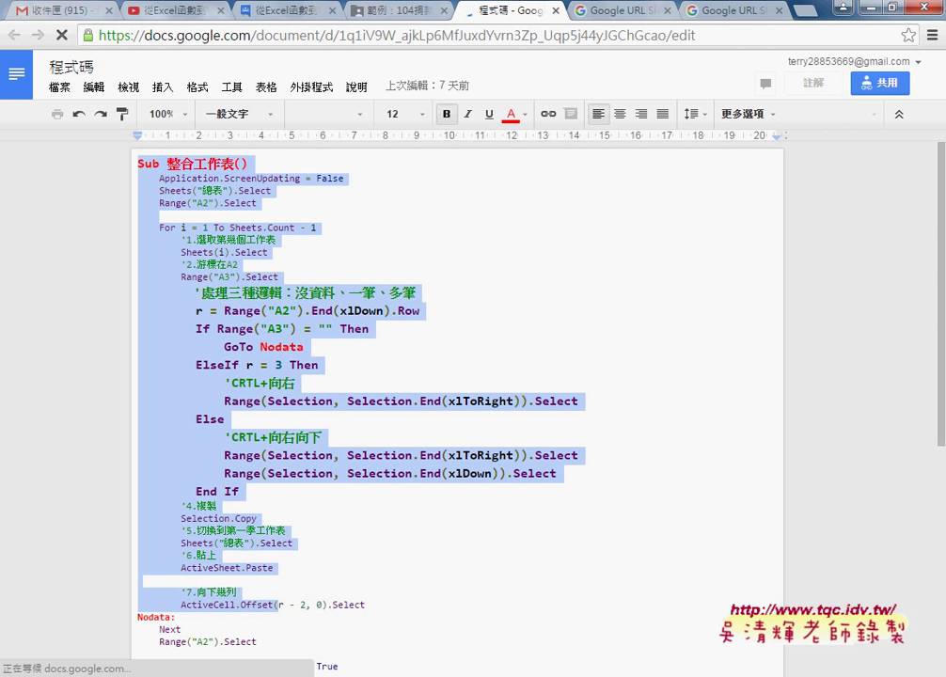
{"action": "scroll", "coordinate": [295, 523], "scroll_direction": "down", "scroll_amount": 4}
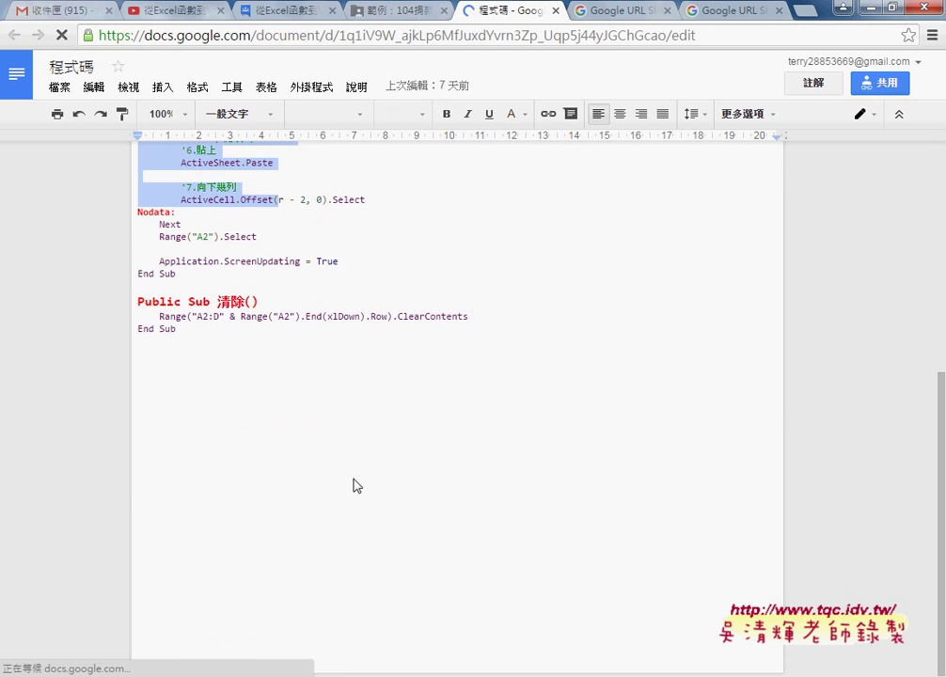
{"action": "left_click", "coordinate": [230, 353], "text": "shift"}
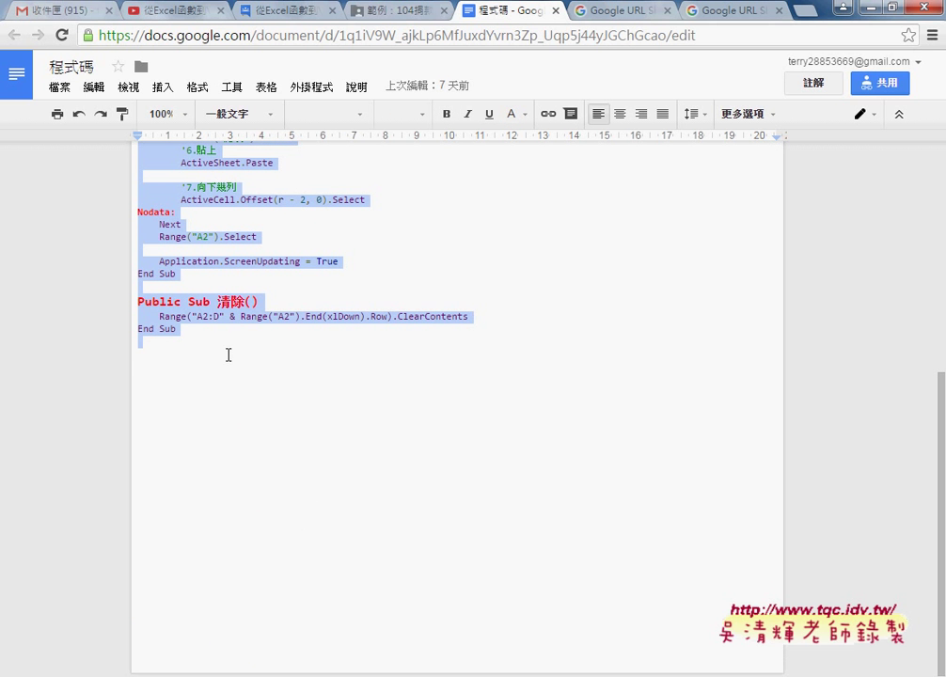
{"action": "left_click", "coordinate": [327, 673]}
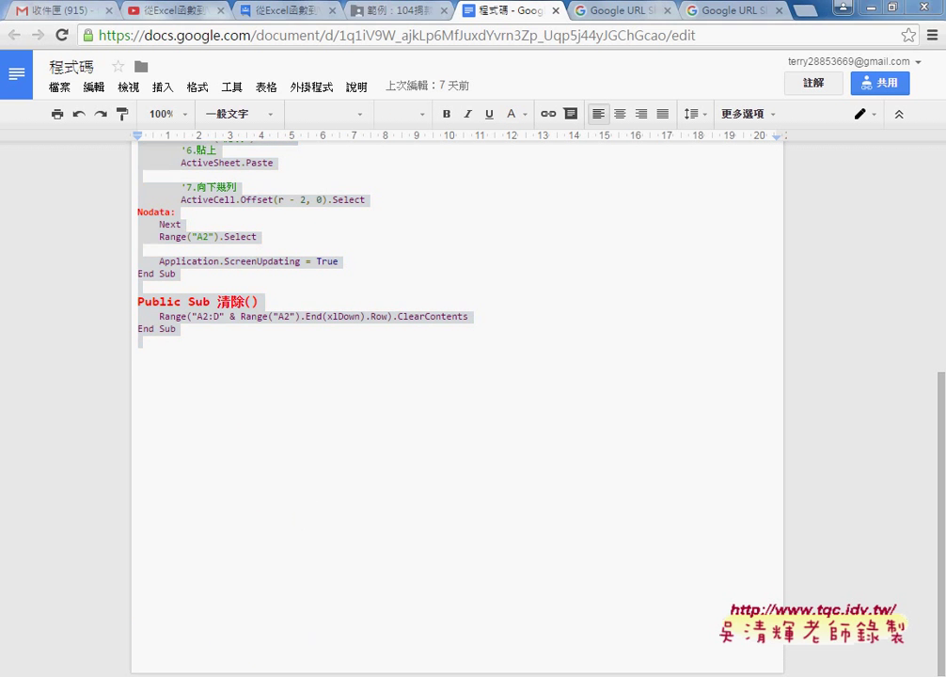
{"action": "left_click", "coordinate": [504, 594]}
- Paste the copied 整合工作表 and 清除 macros over the empty Sub in Module1
{"action": "left_click_drag", "start_coordinate": [291, 198], "coordinate": [223, 155]}
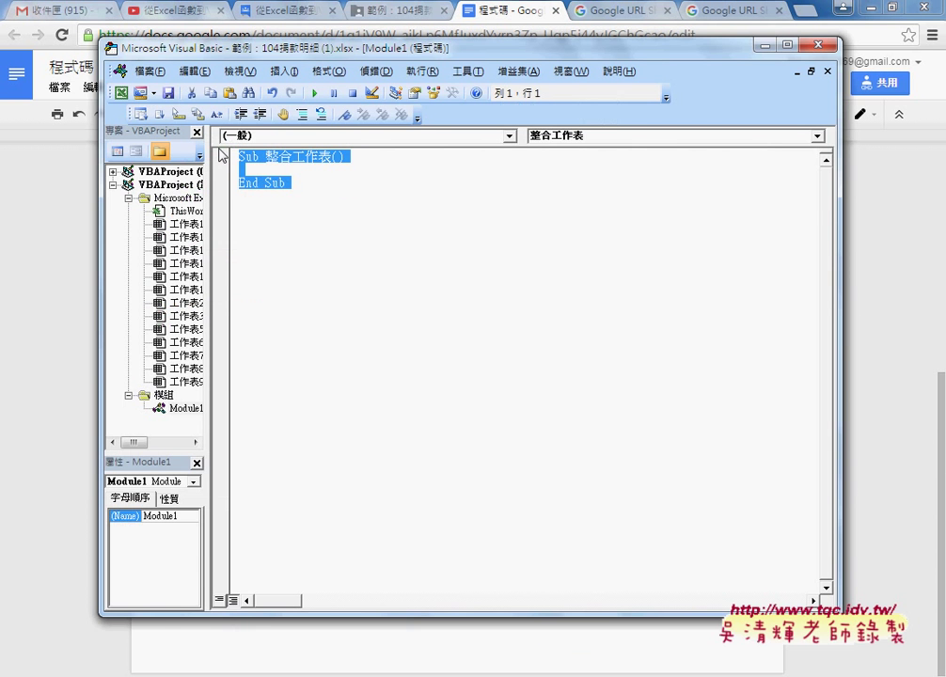
{"action": "key", "text": "ctrl+v"}
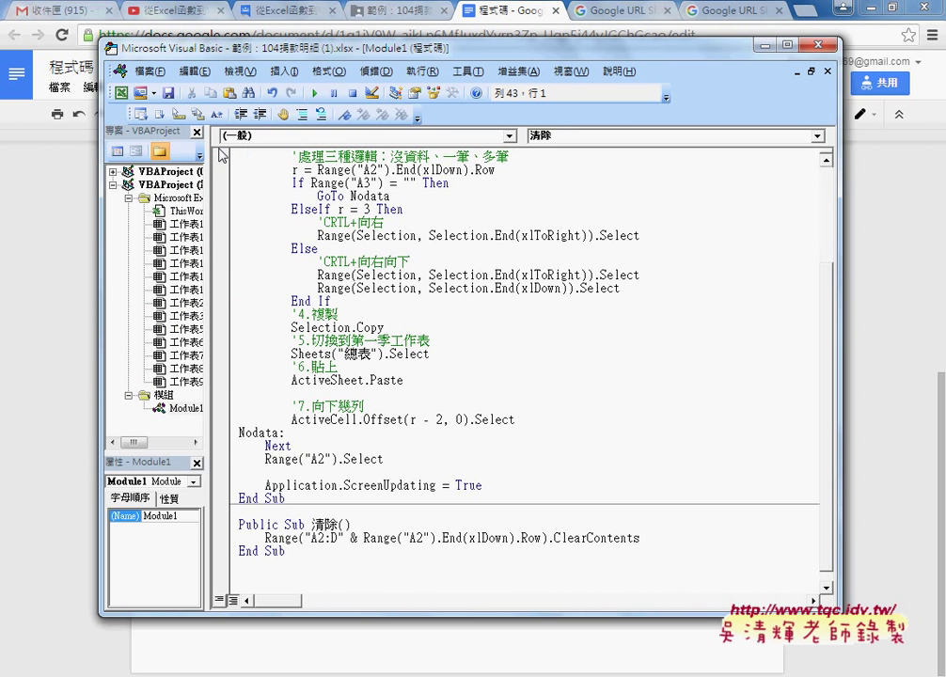
{"action": "scroll", "coordinate": [223, 155], "scroll_direction": "up", "scroll_amount": 4}
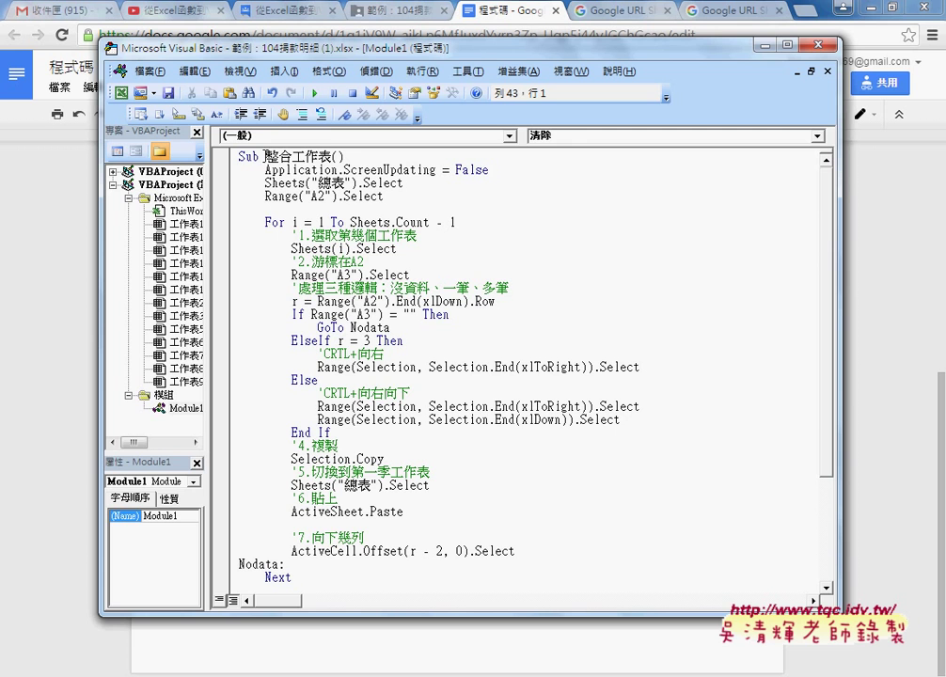
{"action": "left_click_drag", "start_coordinate": [265, 156], "coordinate": [317, 156]}
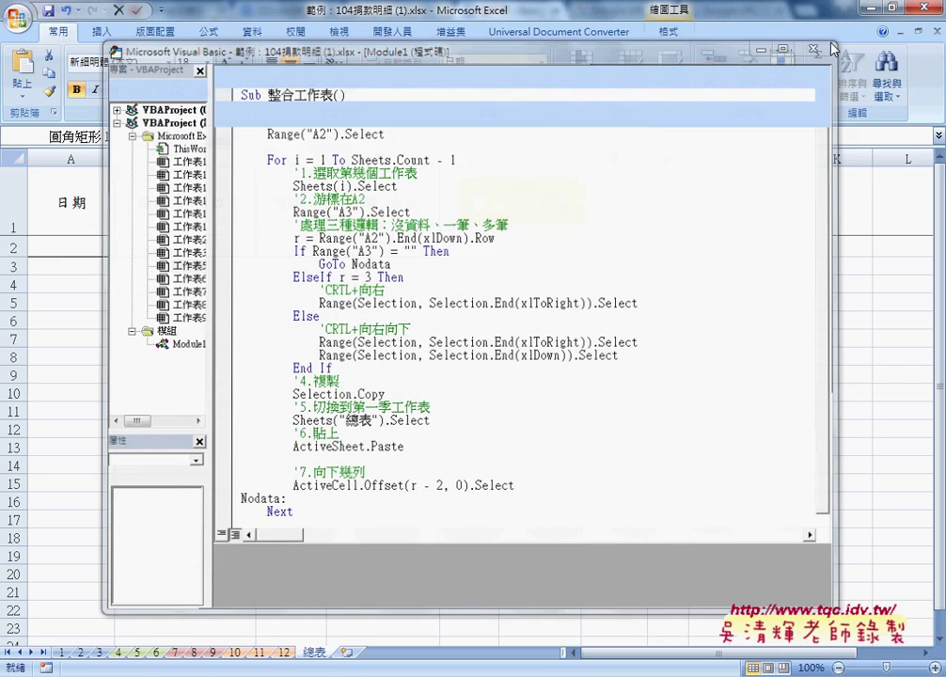
- Close the VBA editor and run the 整合工作表 button to fill 總表 through row 24
{"action": "left_click", "coordinate": [807, 44]}
{"action": "left_click", "coordinate": [871, 9]}
{"action": "left_click", "coordinate": [871, 9]}
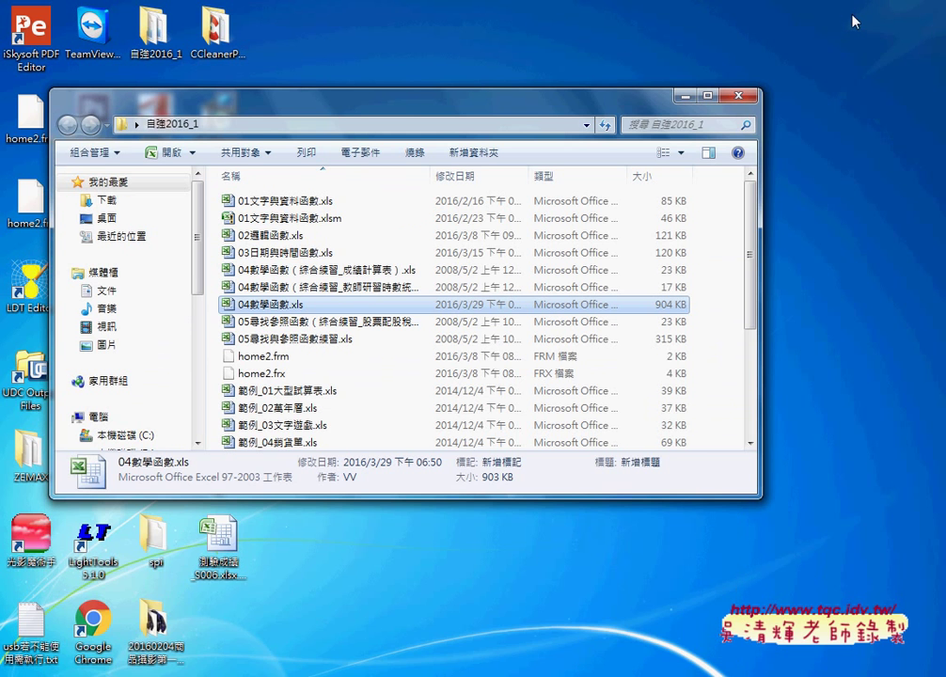
{"action": "left_click", "coordinate": [392, 646]}
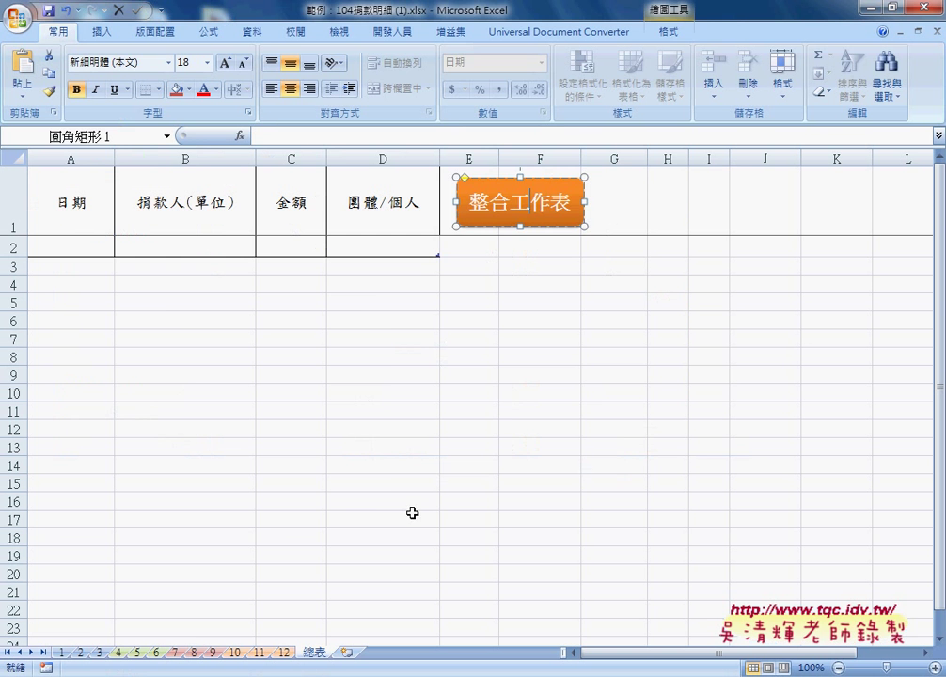
{"action": "left_click", "coordinate": [526, 412]}
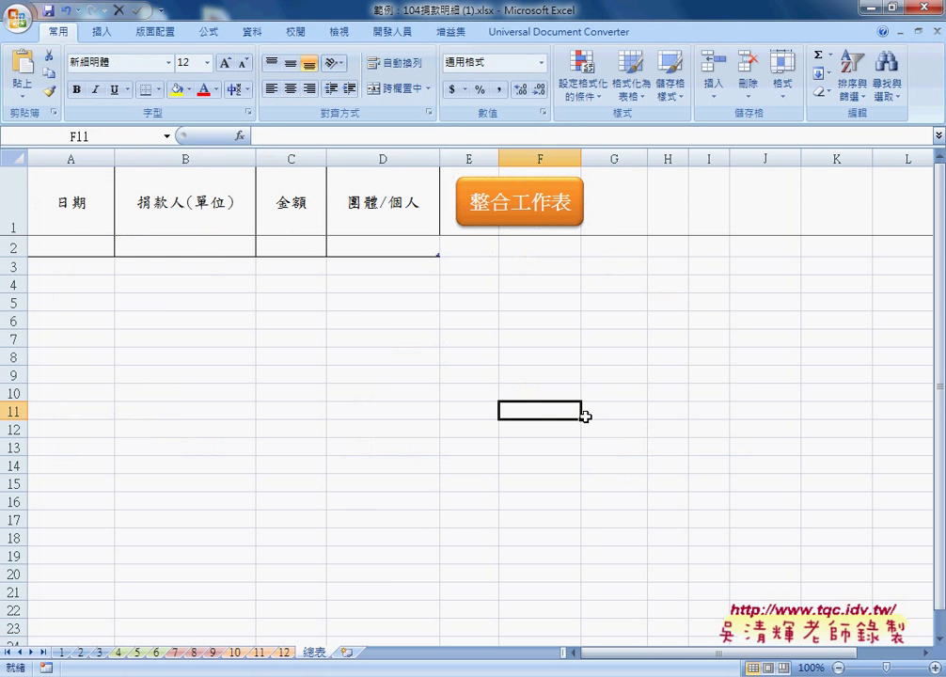
{"action": "left_click", "coordinate": [532, 224]}
{"action": "mouse_move", "coordinate": [133, 247]}
{"action": "left_mouse_down"}
{"action": "mouse_move", "coordinate": [422, 236]}
{"action": "mouse_move", "coordinate": [414, 311]}
{"action": "left_mouse_up"}
{"action": "scroll", "coordinate": [413, 442], "scroll_direction": "down", "scroll_amount": 5}
{"action": "left_click_drag", "start_coordinate": [131, 396], "coordinate": [304, 396]}
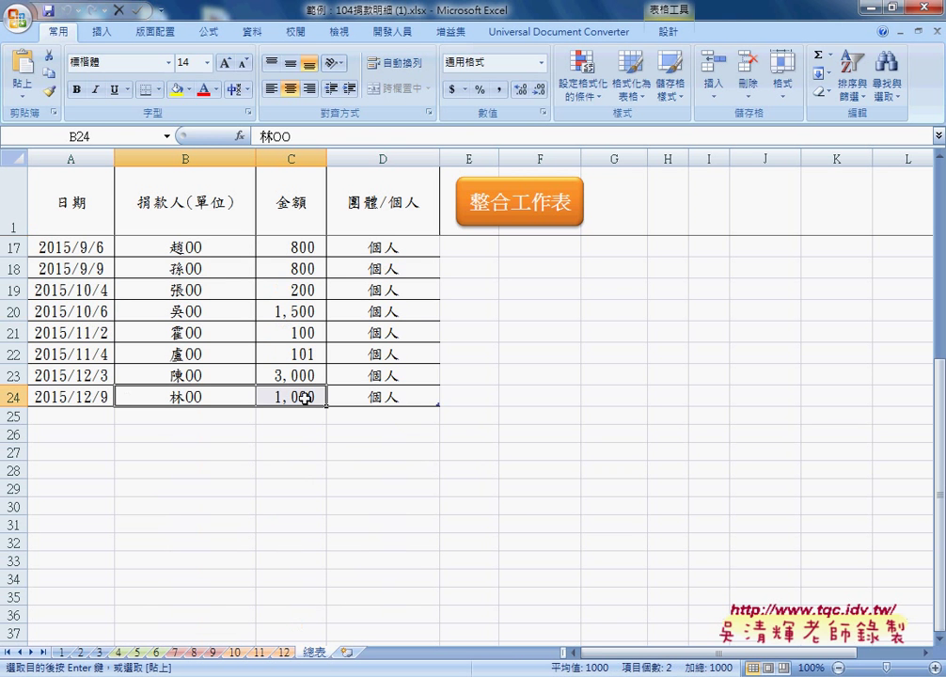
- Run the 清除 macro from the Developer code window to clear 總表 columns A–D
{"action": "left_click", "coordinate": [393, 31]}
{"action": "left_click", "coordinate": [62, 82]}
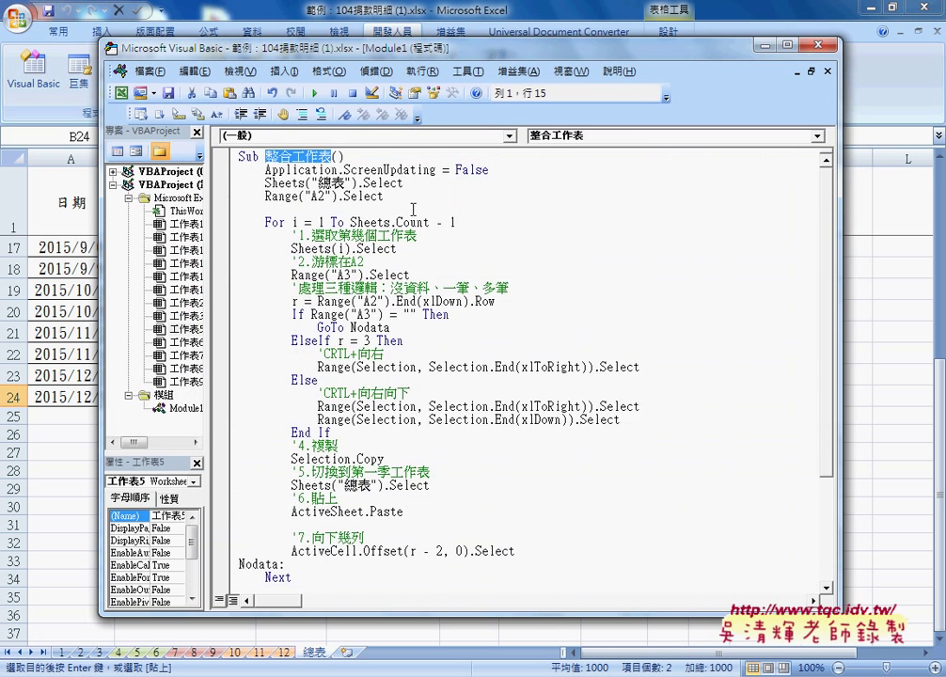
{"action": "scroll", "coordinate": [500, 246], "scroll_direction": "down", "scroll_amount": 4}
{"action": "left_click", "coordinate": [648, 524]}
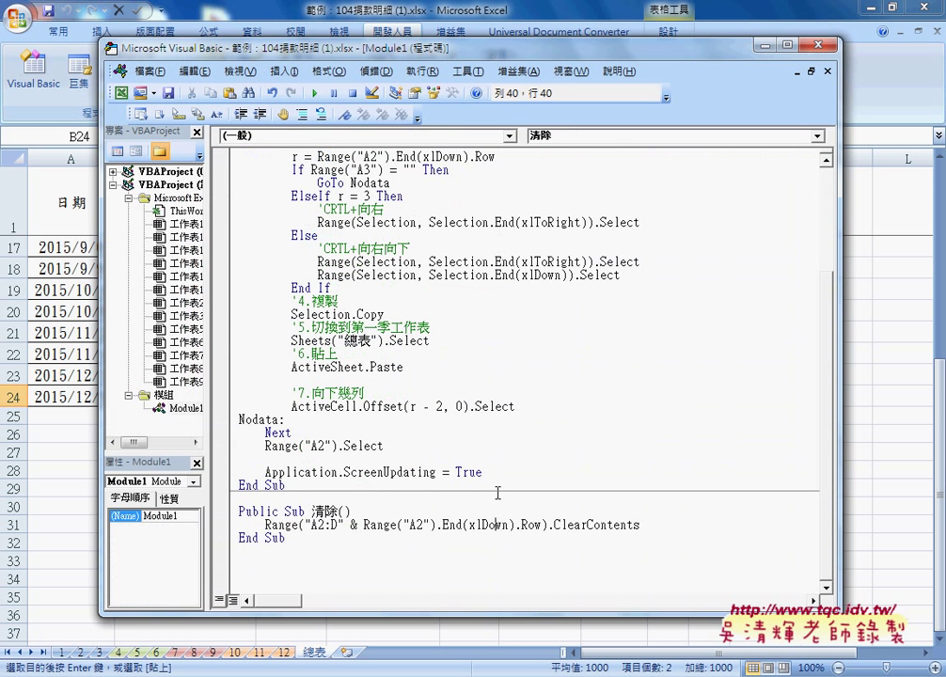
{"action": "double_click", "coordinate": [657, 526]}
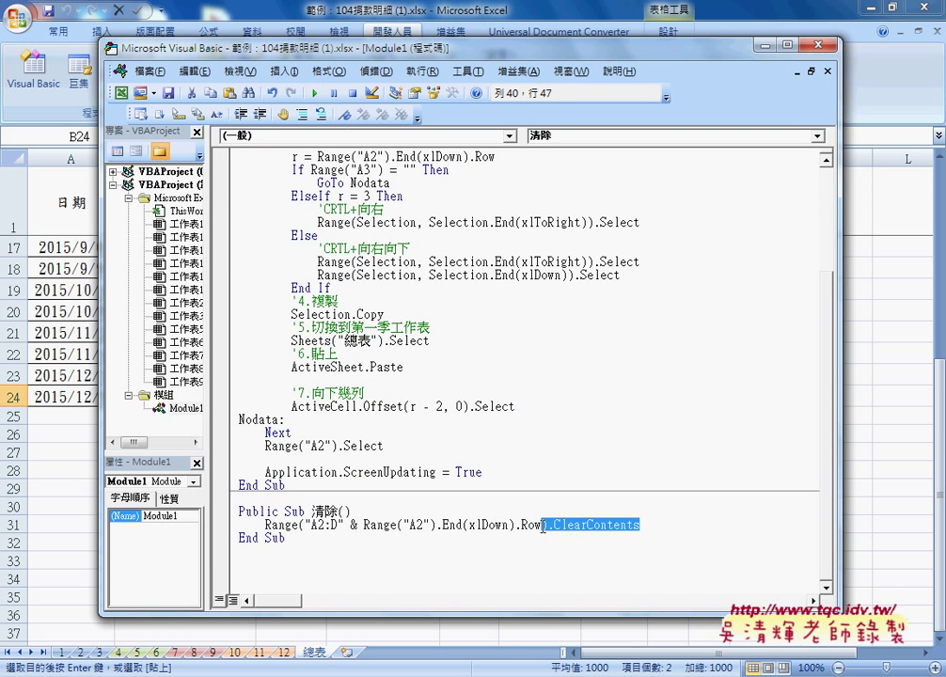
{"action": "left_click", "coordinate": [313, 94]}
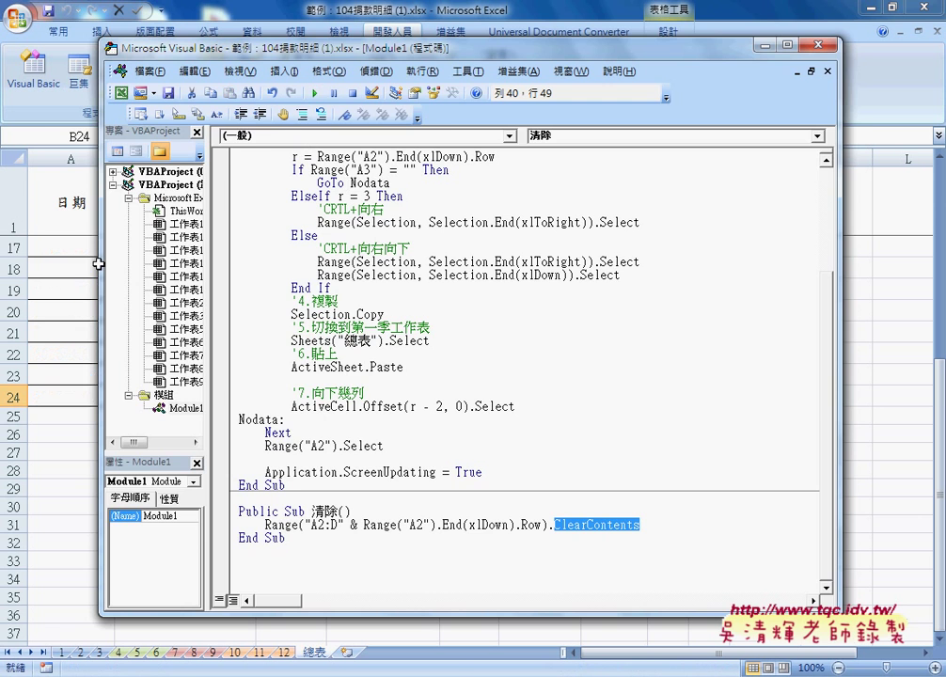
{"action": "left_click", "coordinate": [70, 284]}
{"action": "scroll", "coordinate": [376, 310], "scroll_direction": "up", "scroll_amount": 4}
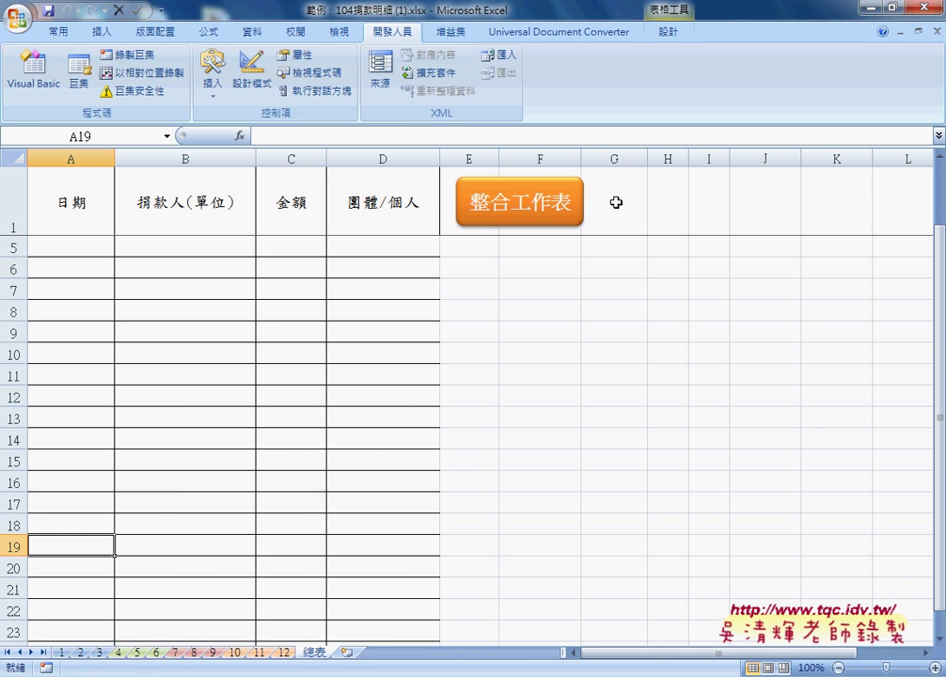
- Rerun the 整合工作表 button to repopulate 總表 with every month's donations
{"action": "left_click", "coordinate": [533, 208]}
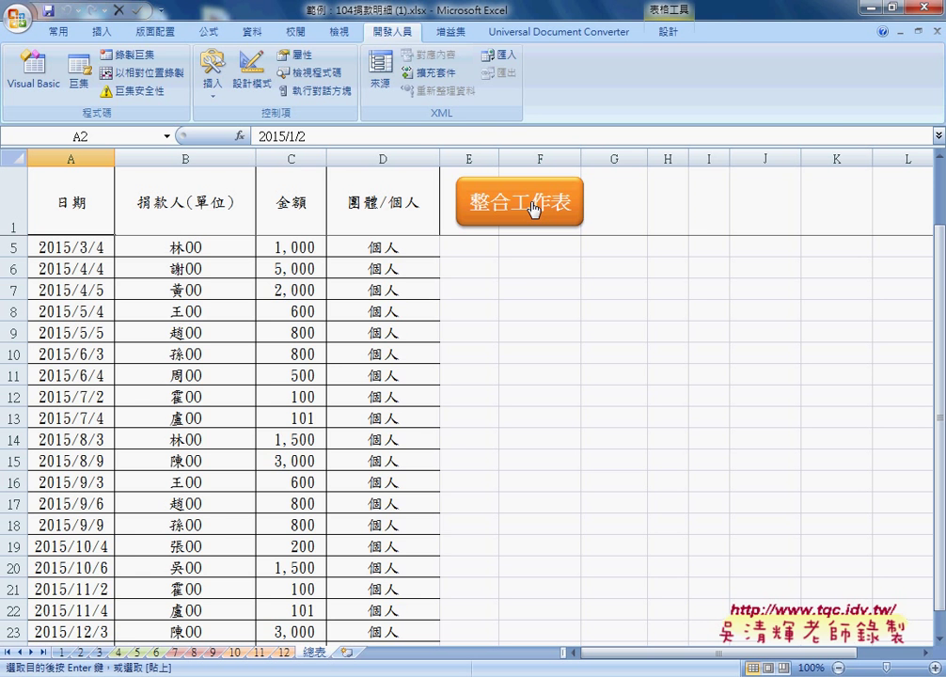
{"action": "left_click", "coordinate": [49, 73]}
{"action": "scroll", "coordinate": [399, 303], "scroll_direction": "up", "scroll_amount": 2}
{"action": "scroll", "coordinate": [399, 302], "scroll_direction": "up", "scroll_amount": 2}
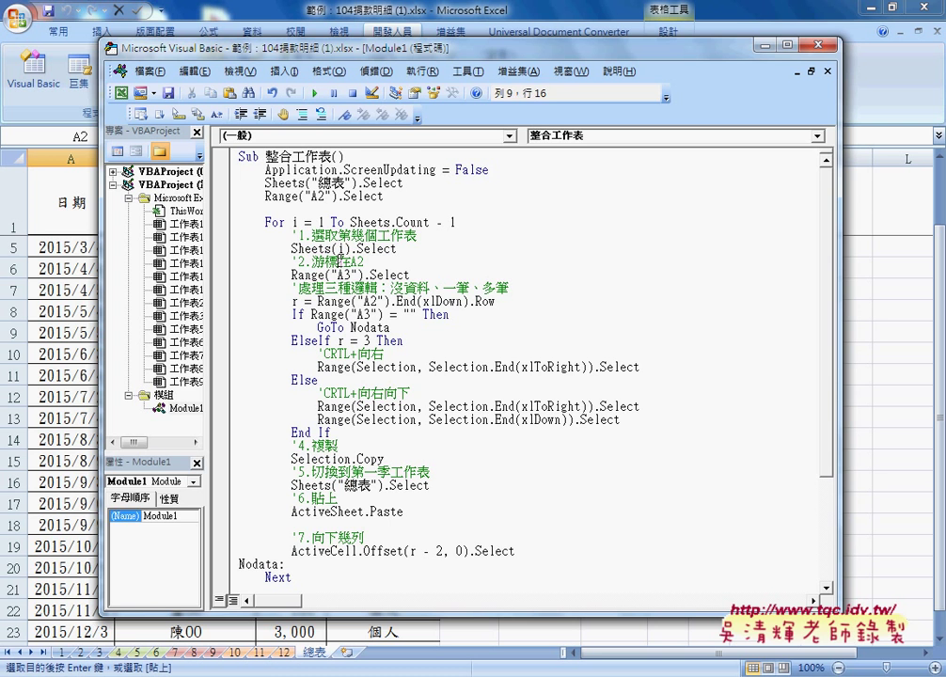
- Review the For i = 1 To Sheets.Count - 1 loop in 整合工作表, then close the VBA editor
{"action": "left_click", "coordinate": [341, 289]}
{"action": "left_click", "coordinate": [339, 301]}
{"action": "left_click_drag", "start_coordinate": [264, 226], "coordinate": [490, 228]}
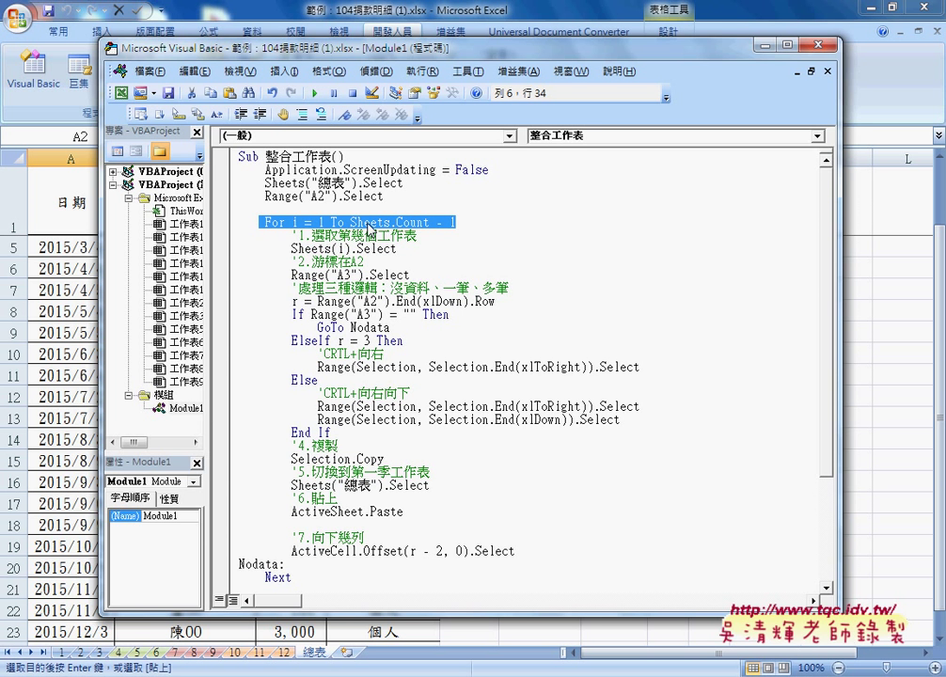
{"action": "scroll", "coordinate": [405, 468], "scroll_direction": "down", "scroll_amount": 2}
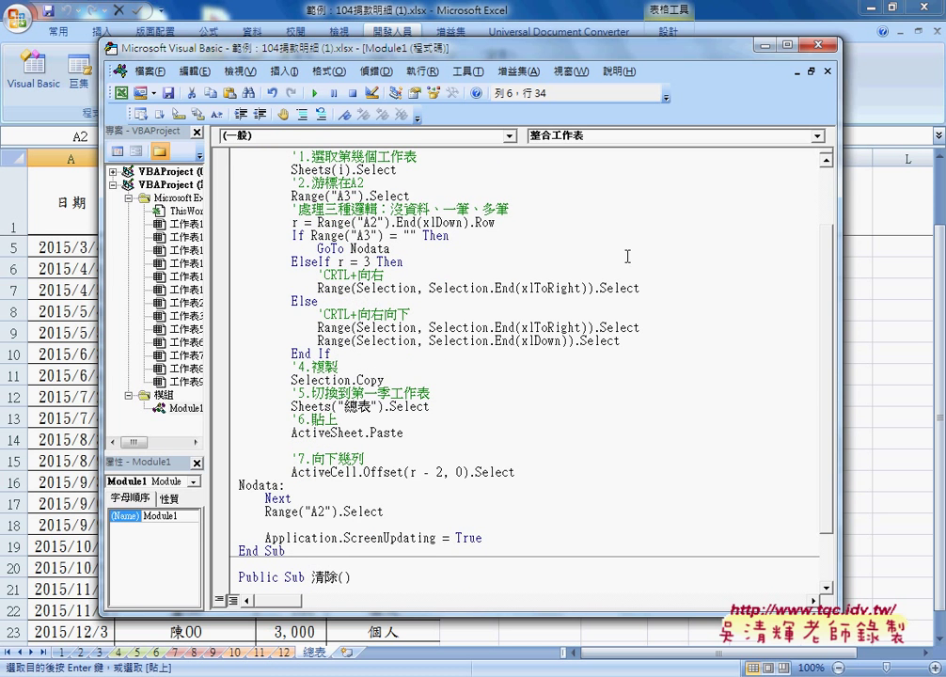
{"action": "left_click", "coordinate": [817, 46]}
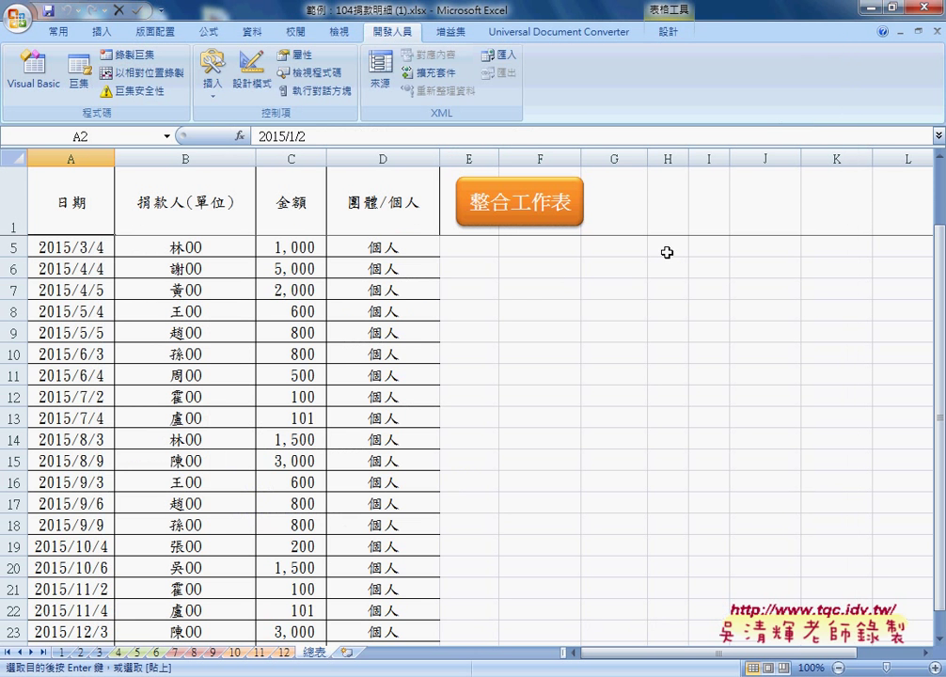
{"action": "left_click", "coordinate": [561, 308]}
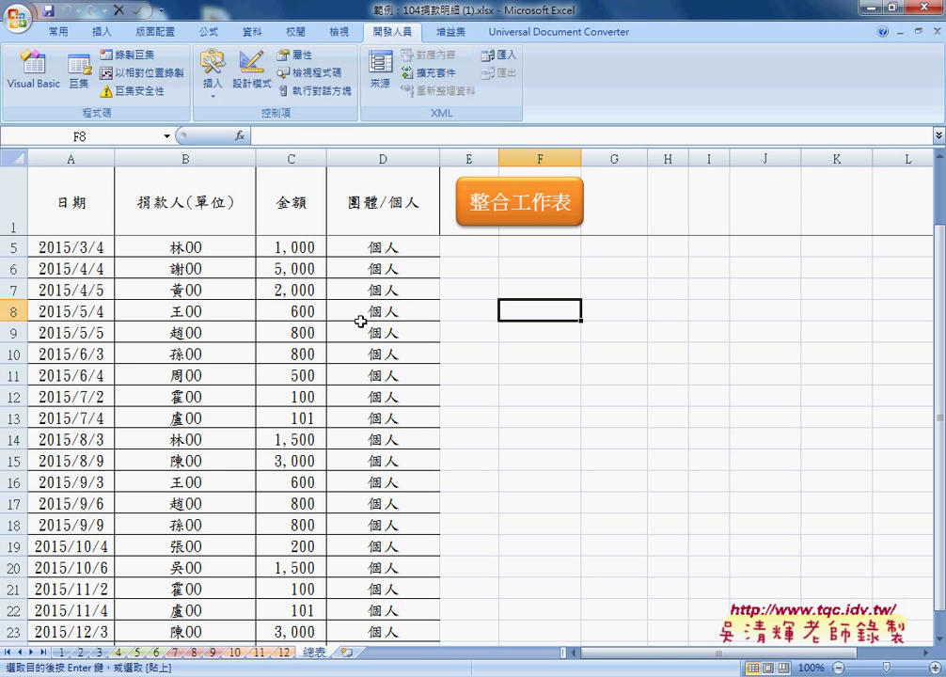
{"action": "left_click", "coordinate": [188, 248]}
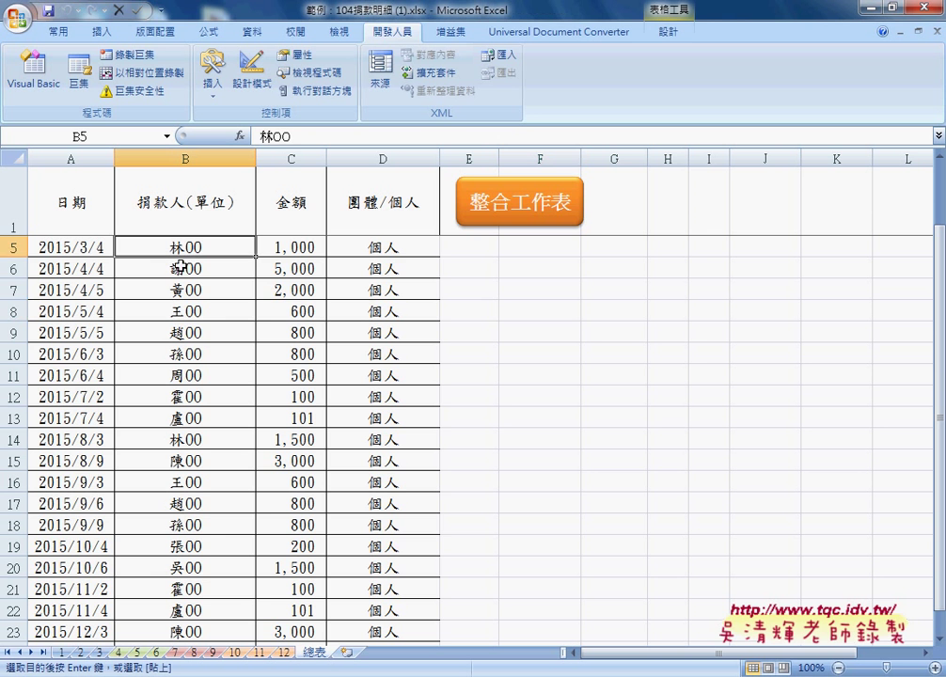
{"action": "left_click", "coordinate": [184, 268]}
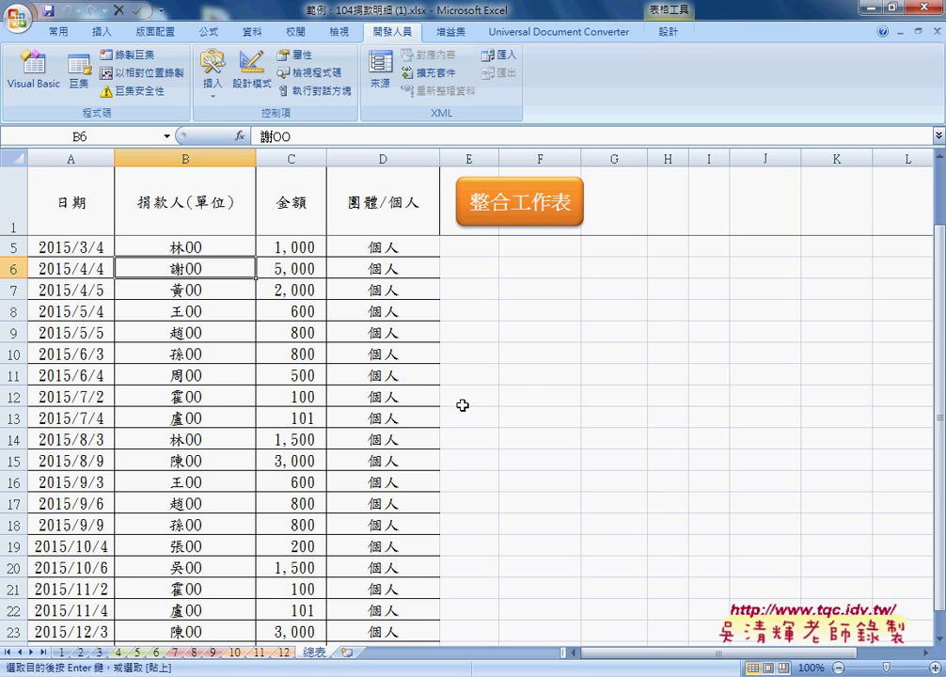
{"action": "scroll", "coordinate": [534, 398], "scroll_direction": "down", "scroll_amount": 3}
{"action": "scroll", "coordinate": [534, 397], "scroll_direction": "up", "scroll_amount": 2}
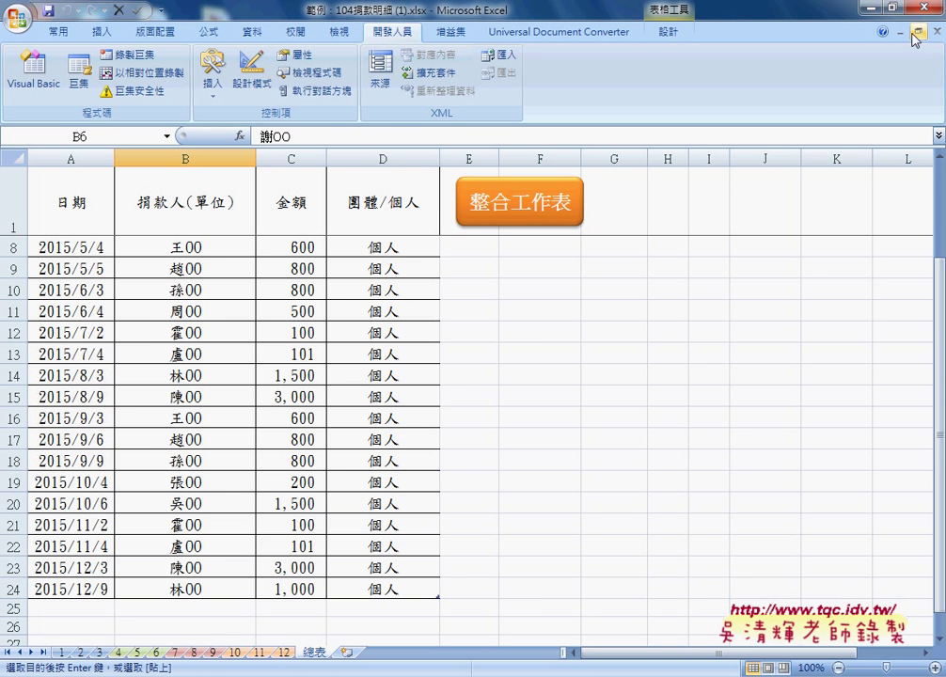
{"action": "left_click", "coordinate": [66, 652]}
{"action": "left_click", "coordinate": [83, 653]}
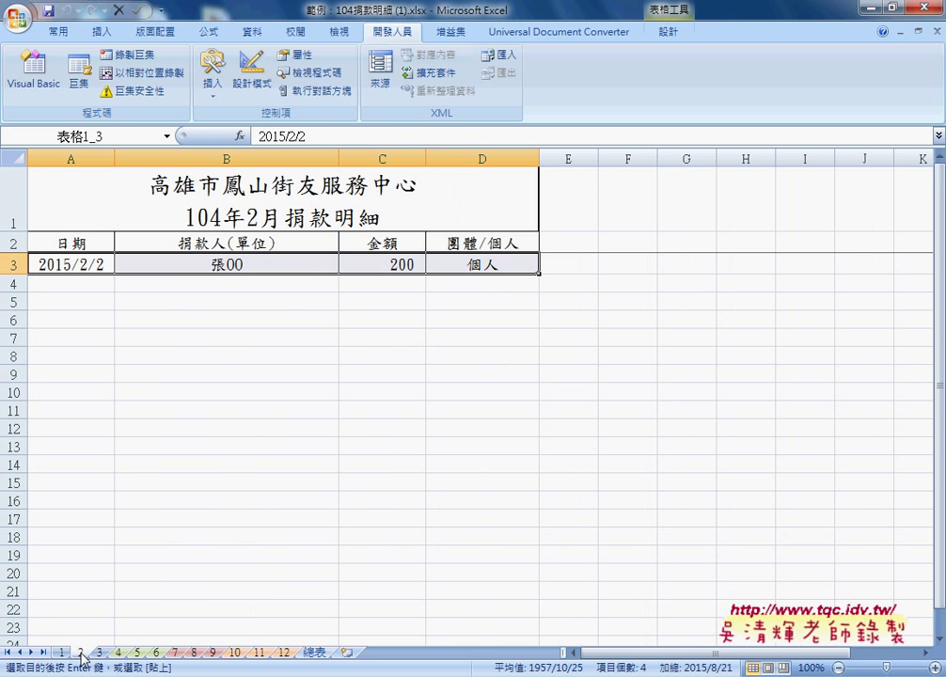
{"action": "left_click", "coordinate": [99, 652]}
{"action": "left_click", "coordinate": [118, 652]}
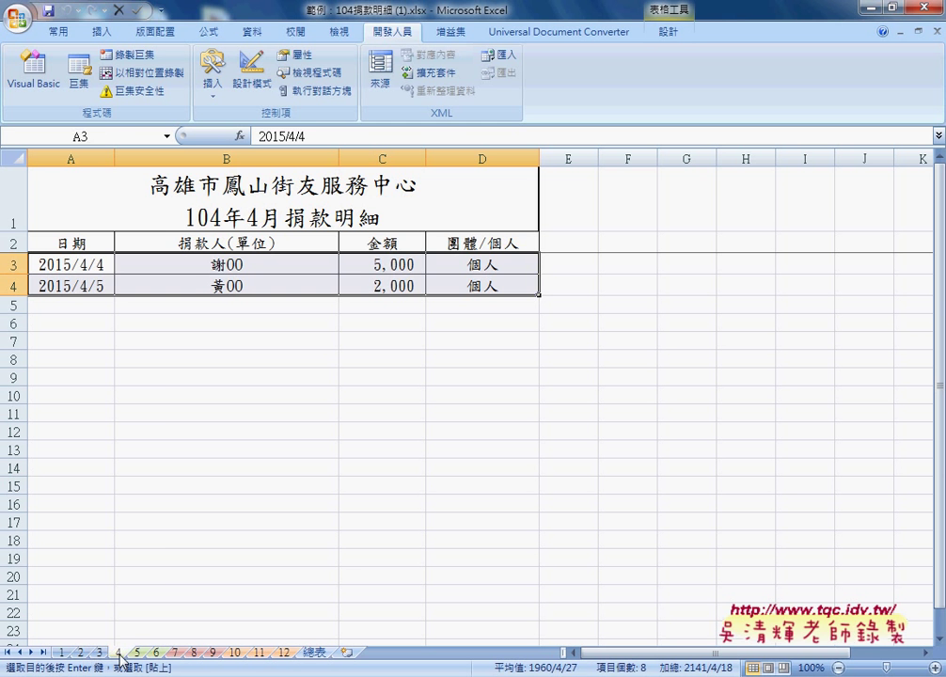
{"action": "left_click", "coordinate": [138, 653]}
{"action": "left_click", "coordinate": [156, 652]}
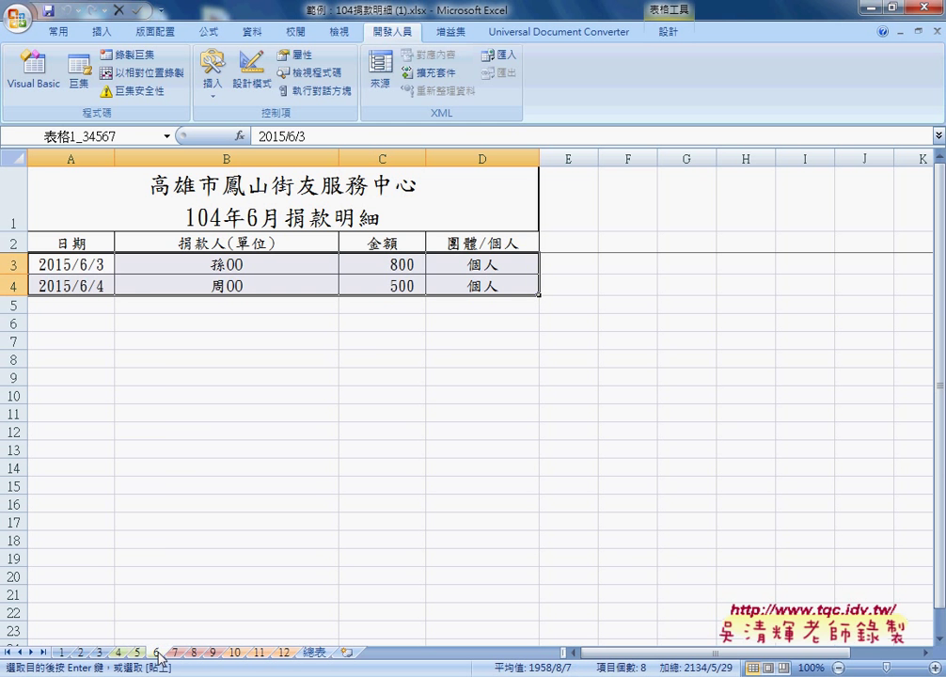
{"action": "left_click", "coordinate": [316, 653]}
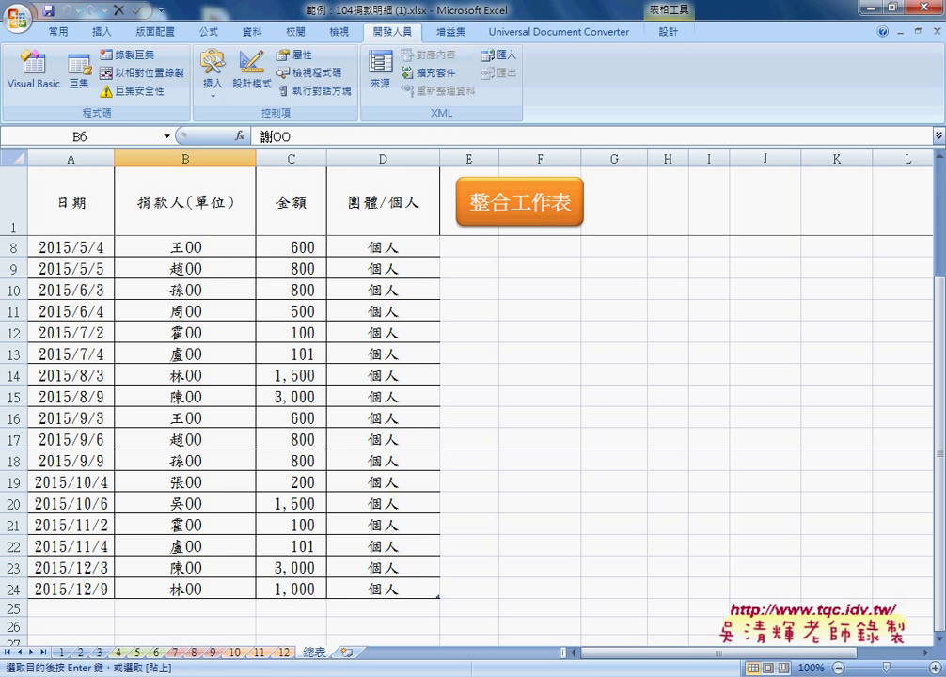
- Switch to the 程式碼 document in the browser and deselect its macro code
{"action": "key", "text": "alt+Tab"}
{"action": "scroll", "coordinate": [467, 270], "scroll_direction": "up", "scroll_amount": 3}
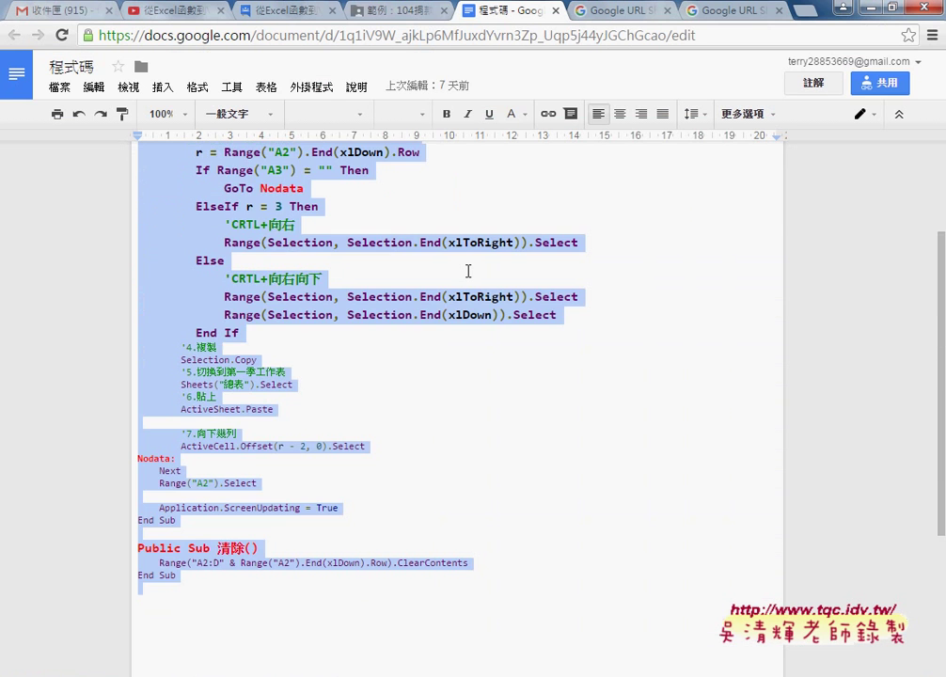
{"action": "scroll", "coordinate": [468, 271], "scroll_direction": "up", "scroll_amount": 2}
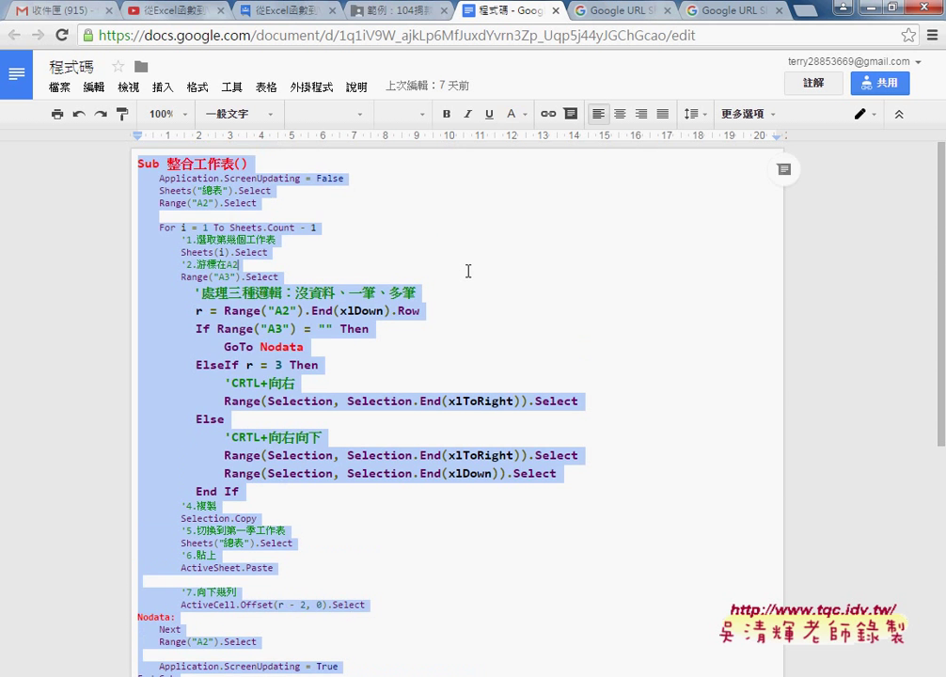
{"action": "left_click", "coordinate": [467, 271]}
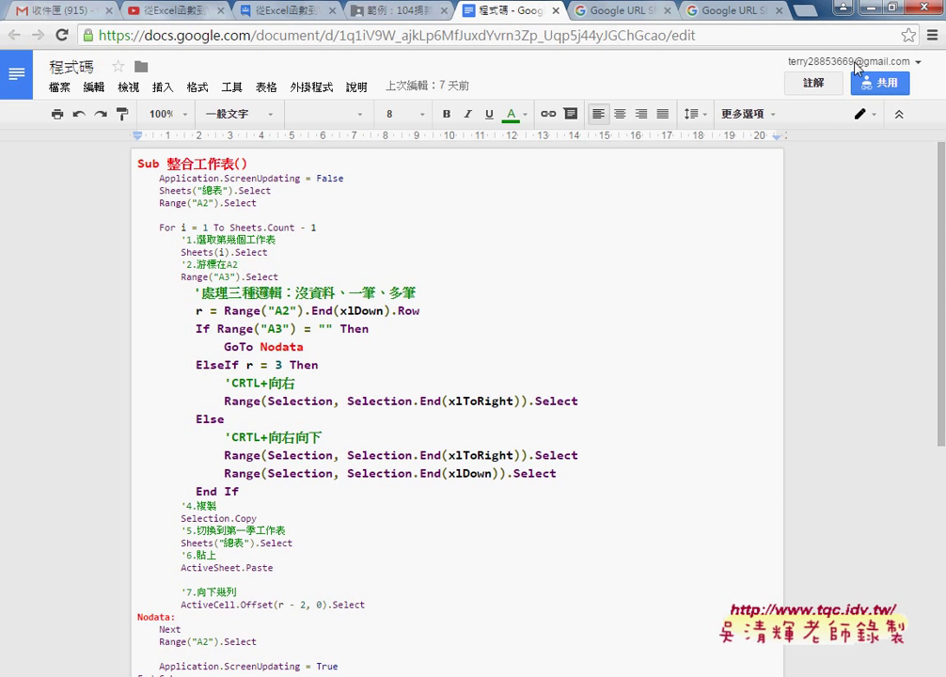
- Close the donation workbook, answer its save prompt, and open 04數學函數.xls on the COUNT sheet
{"action": "left_click", "coordinate": [870, 14]}
{"action": "left_click", "coordinate": [927, 12]}
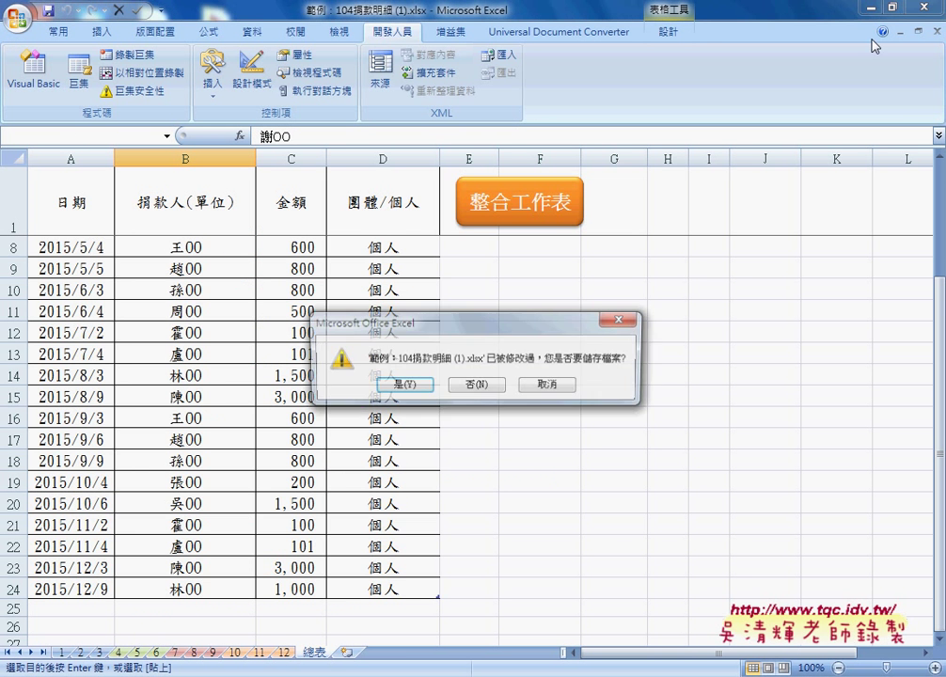
{"action": "left_click", "coordinate": [480, 387]}
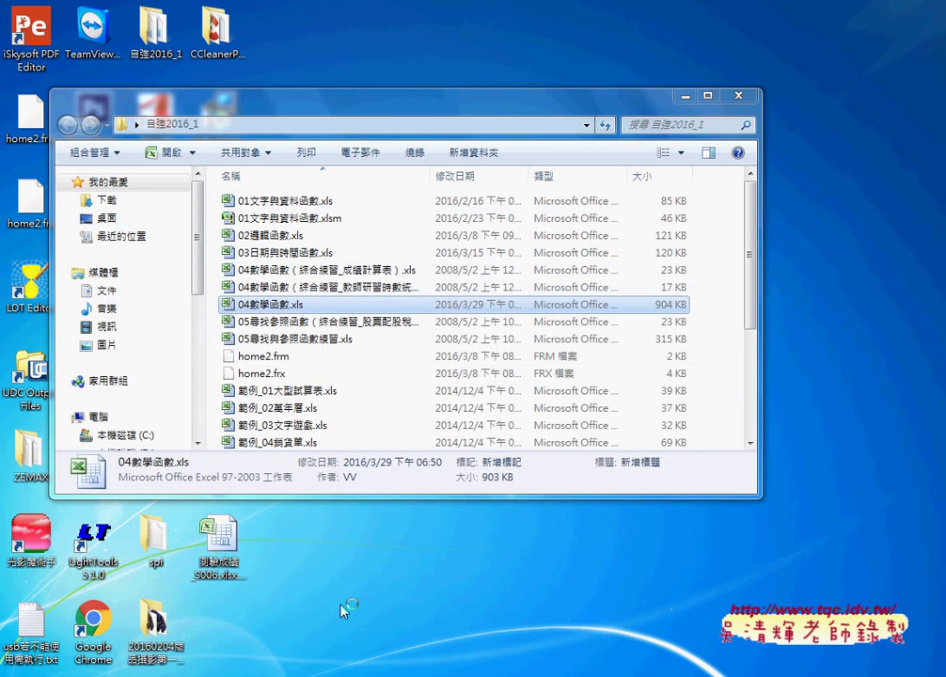
{"action": "double_click", "coordinate": [305, 303]}
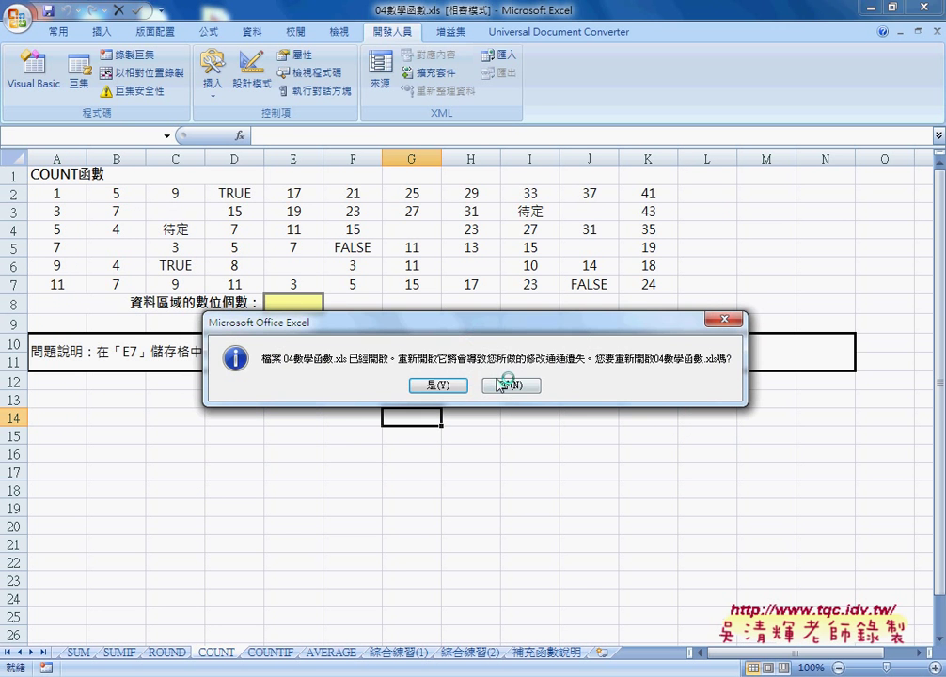
{"action": "left_click", "coordinate": [499, 385]}
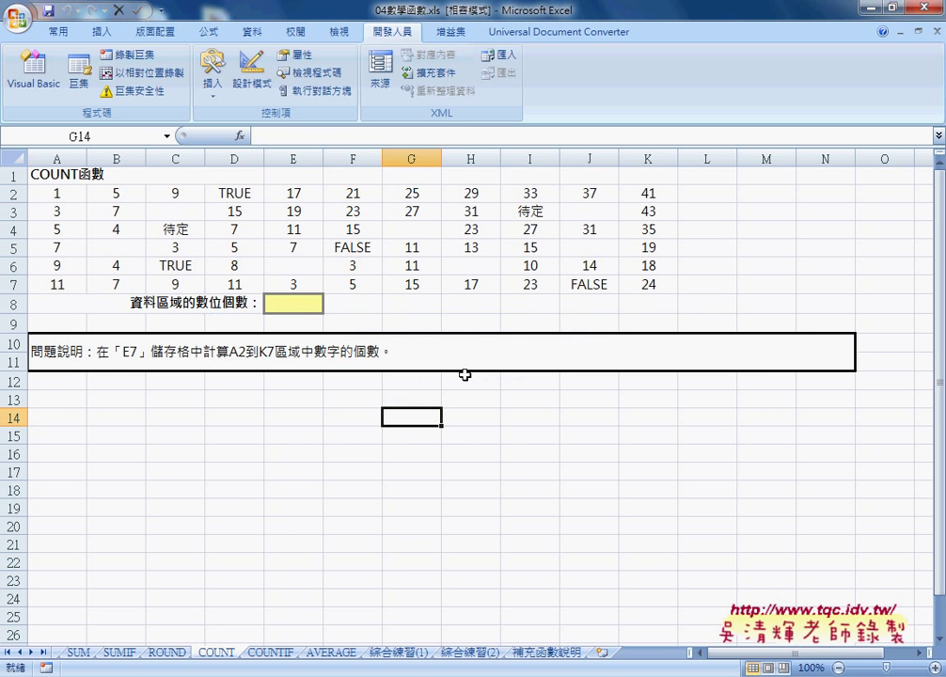
{"action": "left_click", "coordinate": [297, 307]}
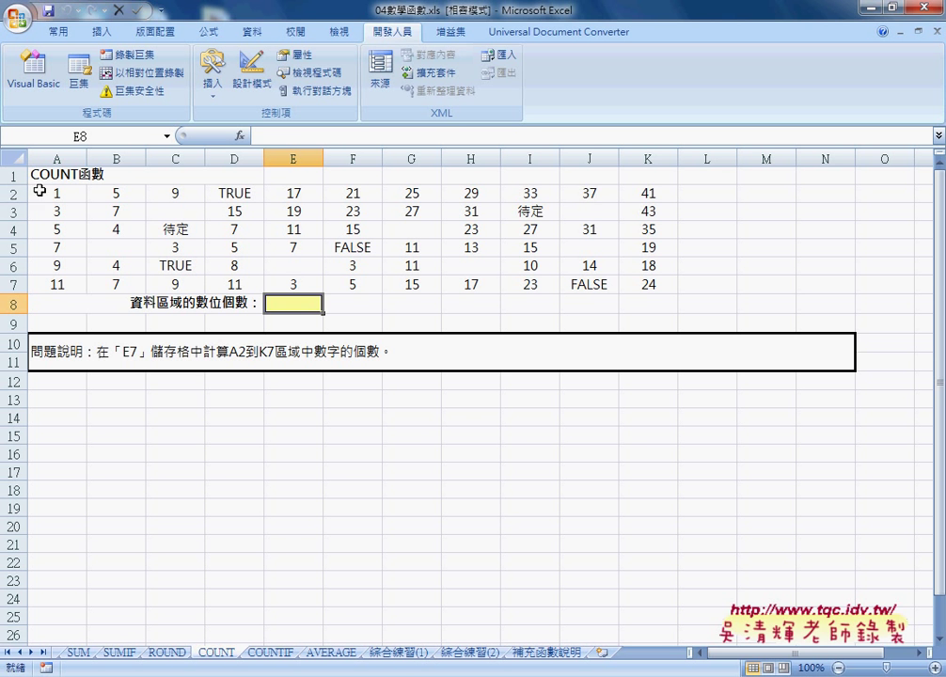
{"action": "mouse_move", "coordinate": [54, 190]}
{"action": "left_mouse_down"}
{"action": "mouse_move", "coordinate": [85, 215]}
{"action": "mouse_move", "coordinate": [643, 288]}
{"action": "left_mouse_up"}
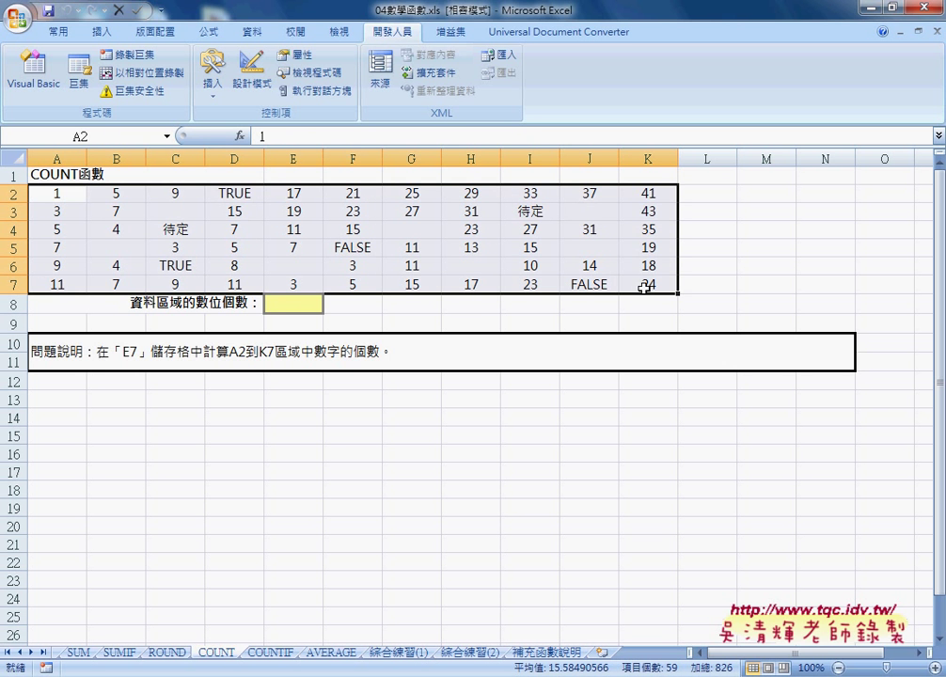
{"action": "left_click", "coordinate": [303, 305]}
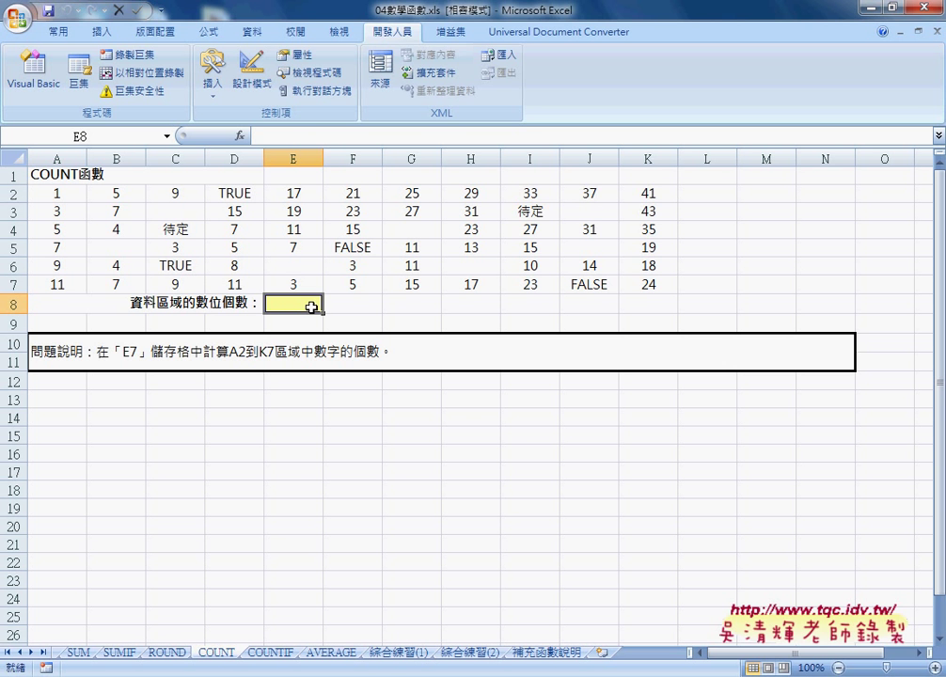
{"action": "left_click", "coordinate": [423, 308]}
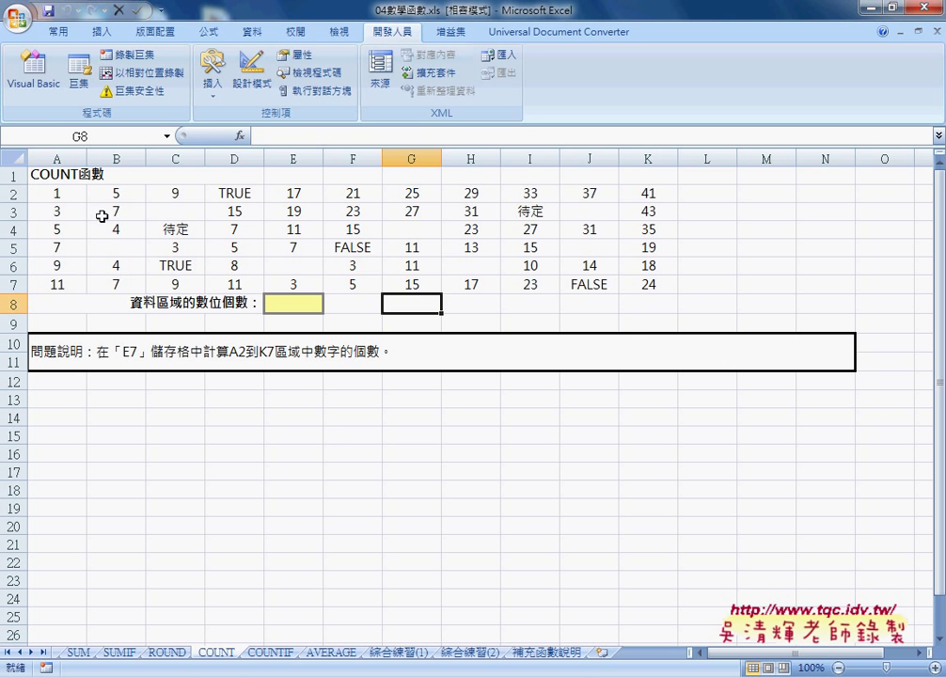
{"action": "left_click_drag", "start_coordinate": [76, 192], "coordinate": [621, 282]}
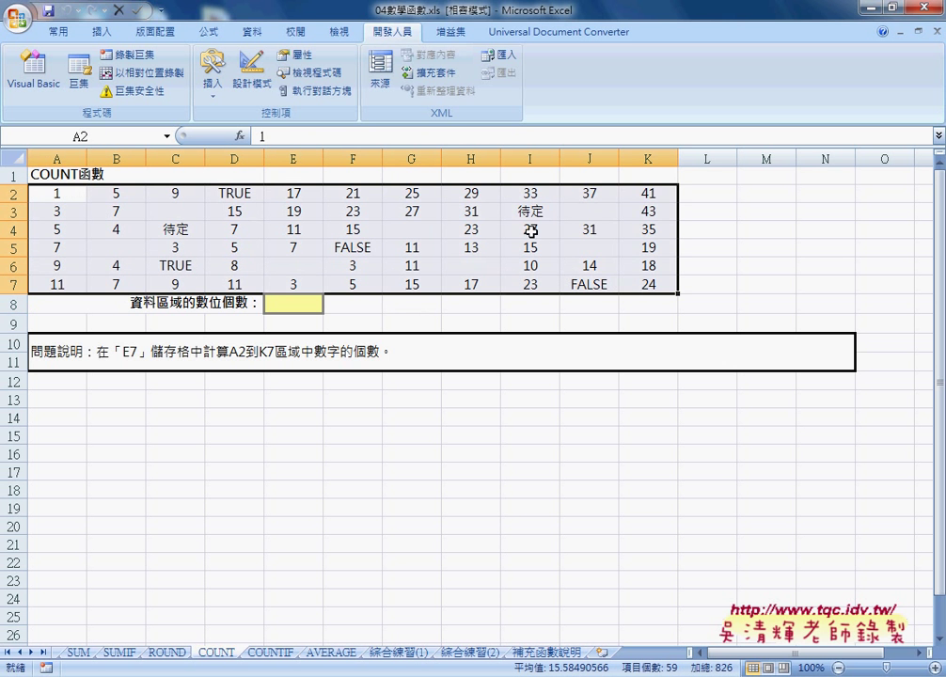
{"action": "left_click", "coordinate": [172, 230]}
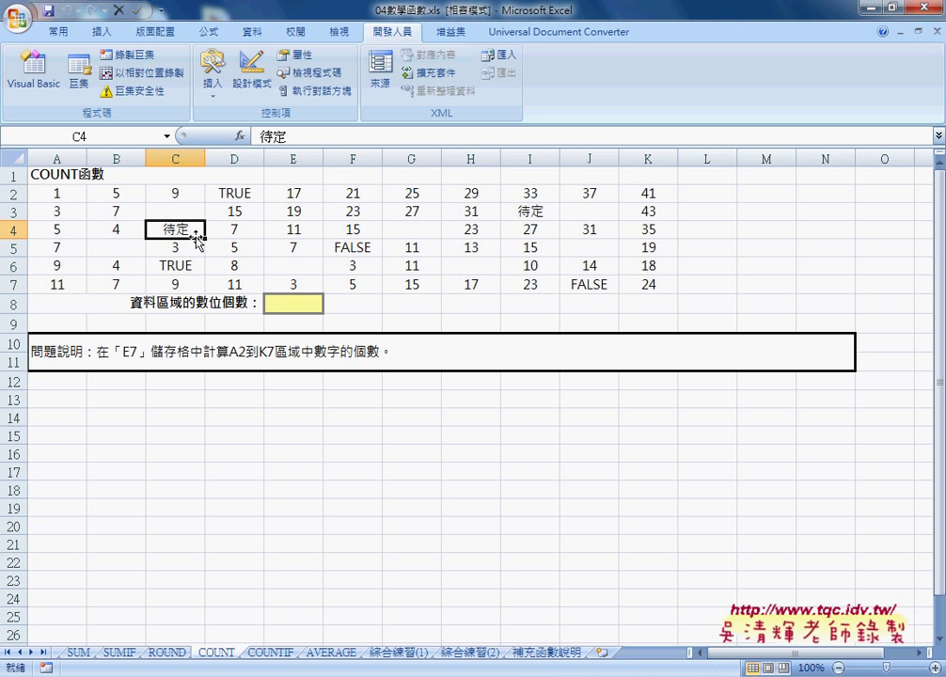
{"action": "mouse_move", "coordinate": [59, 194]}
{"action": "left_mouse_down"}
{"action": "mouse_move", "coordinate": [503, 289]}
{"action": "mouse_move", "coordinate": [637, 285]}
{"action": "left_mouse_up"}
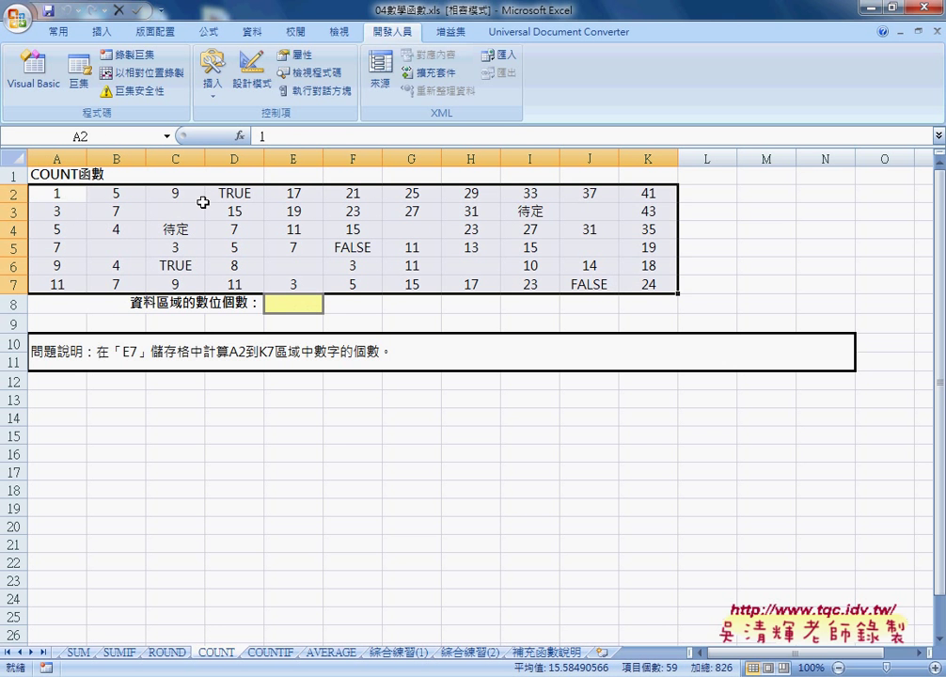
{"action": "left_click", "coordinate": [407, 305]}
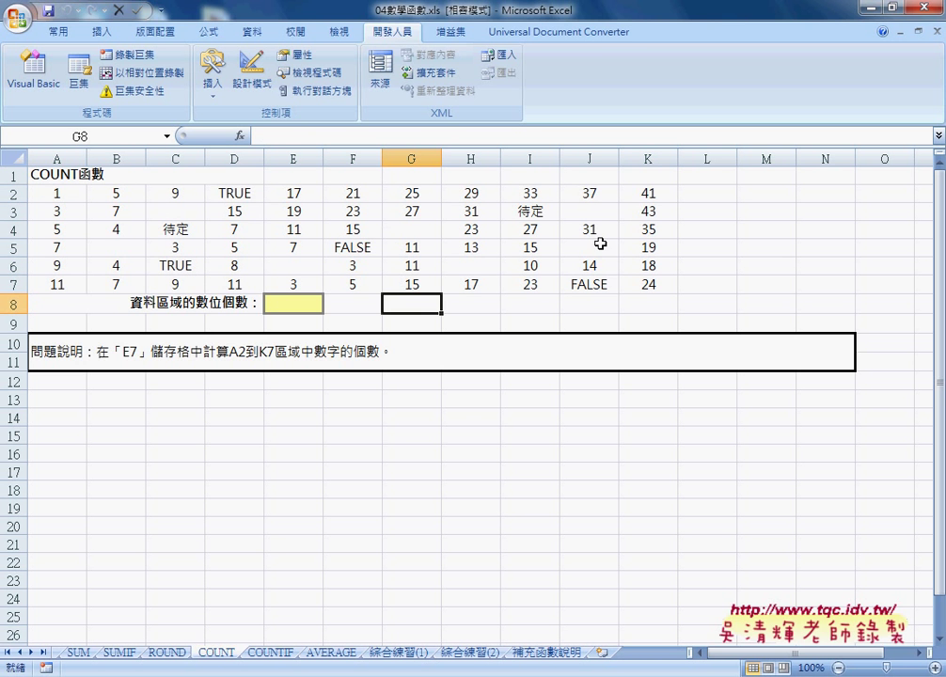
{"action": "left_click", "coordinate": [533, 306]}
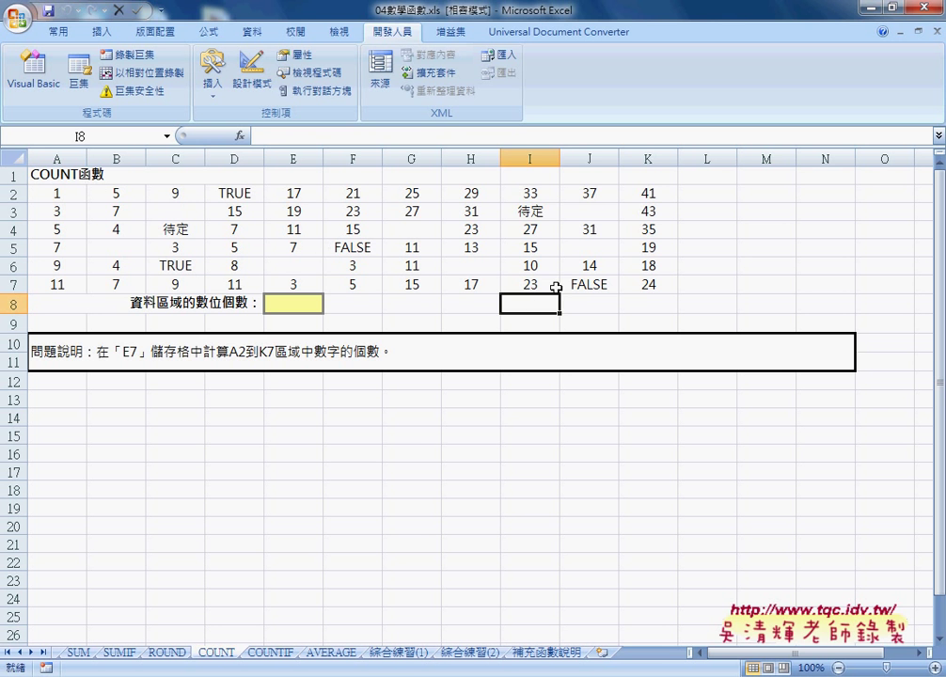
{"action": "left_click_drag", "start_coordinate": [57, 192], "coordinate": [648, 288]}
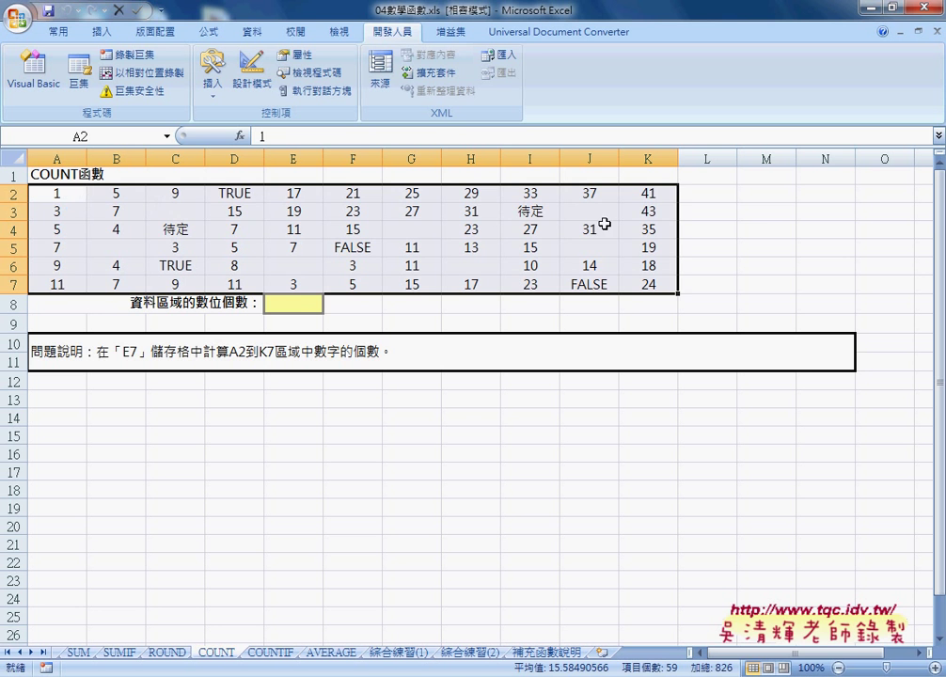
{"action": "left_click", "coordinate": [303, 304]}
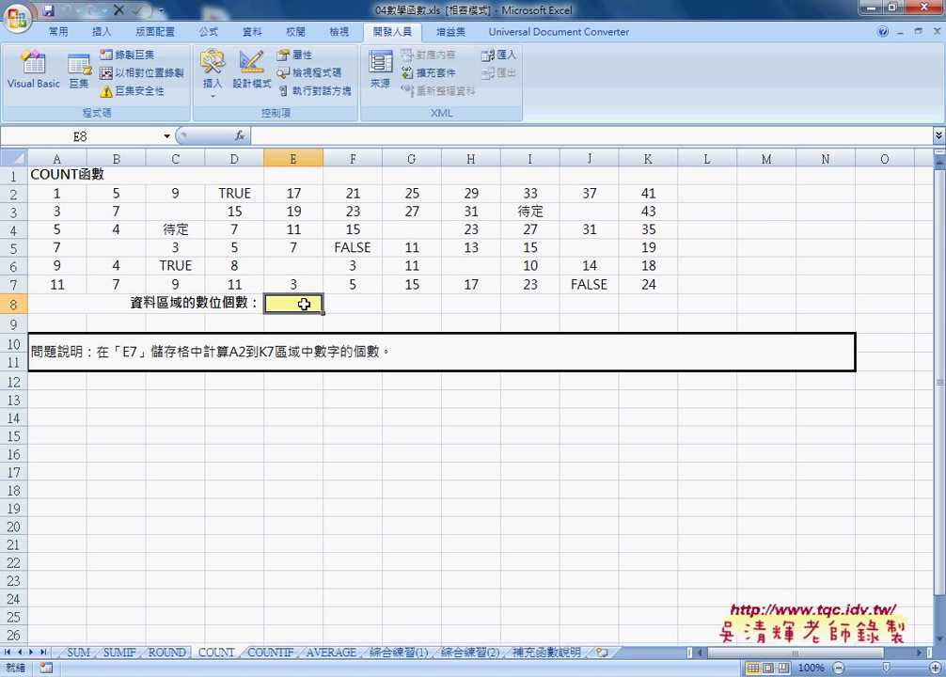
- Open Insert Function for E8, filter to the 統計 category and select COUNT to read its description
{"action": "left_click", "coordinate": [240, 137]}
{"action": "left_click", "coordinate": [542, 216]}
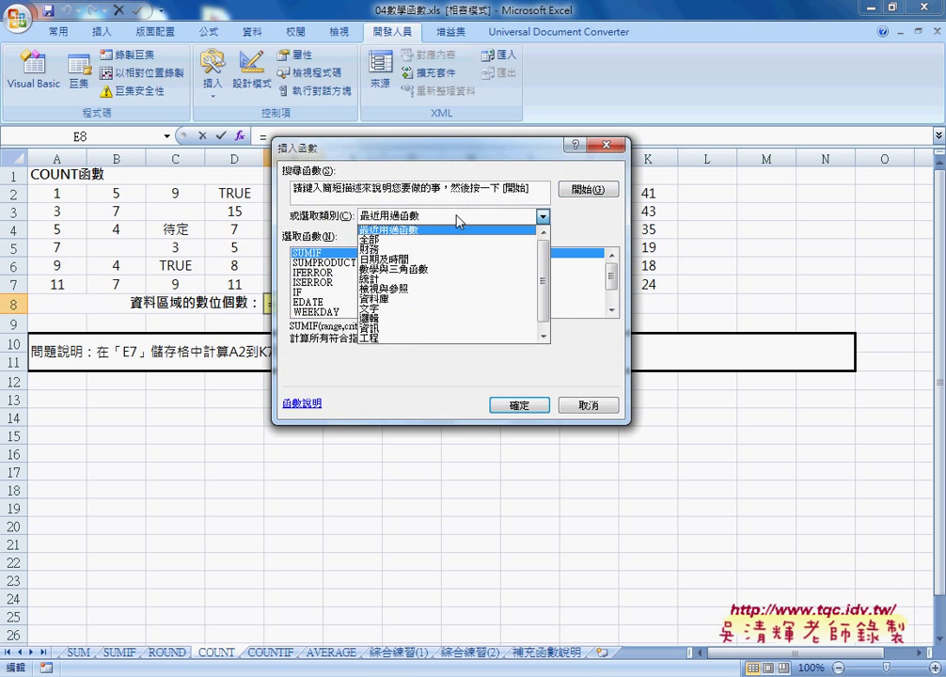
{"action": "left_click", "coordinate": [446, 290]}
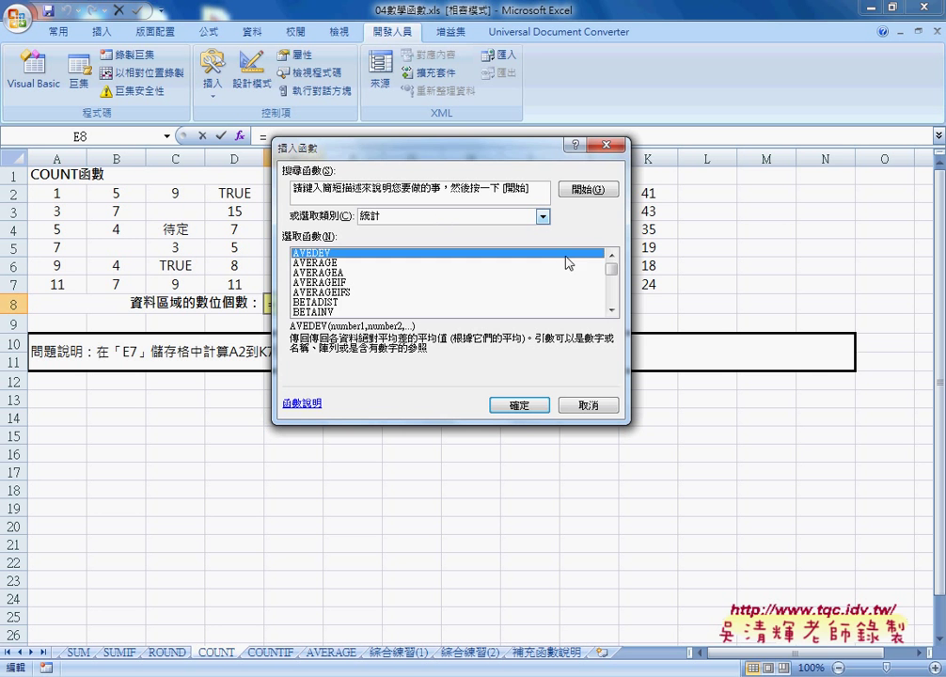
{"action": "left_click", "coordinate": [612, 311]}
{"action": "left_click", "coordinate": [612, 311]}
{"action": "left_click", "coordinate": [612, 311]}
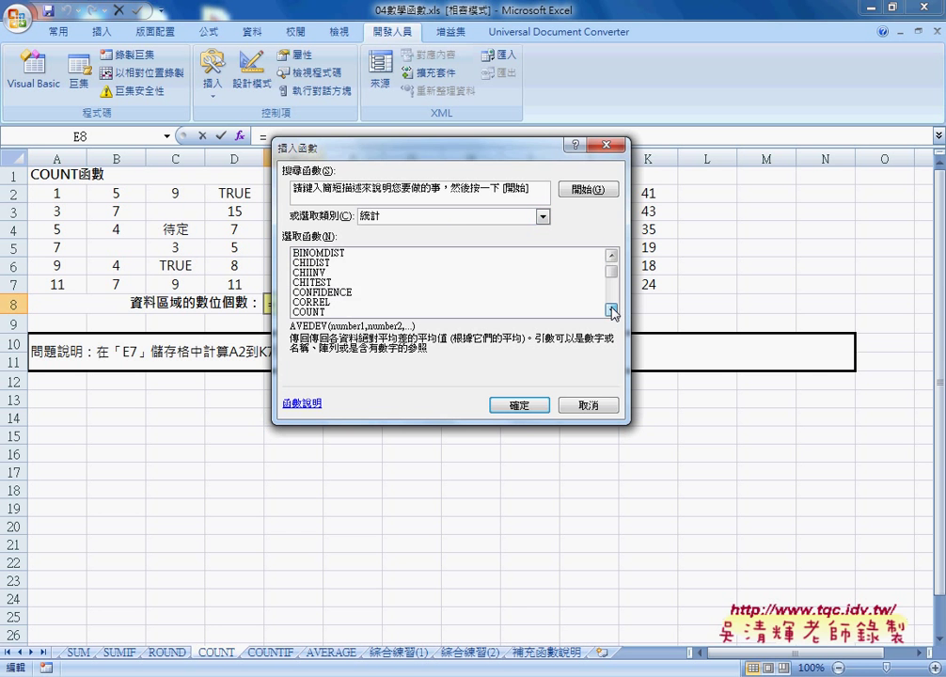
{"action": "left_click", "coordinate": [612, 311]}
{"action": "left_click", "coordinate": [612, 311]}
{"action": "left_click", "coordinate": [612, 311]}
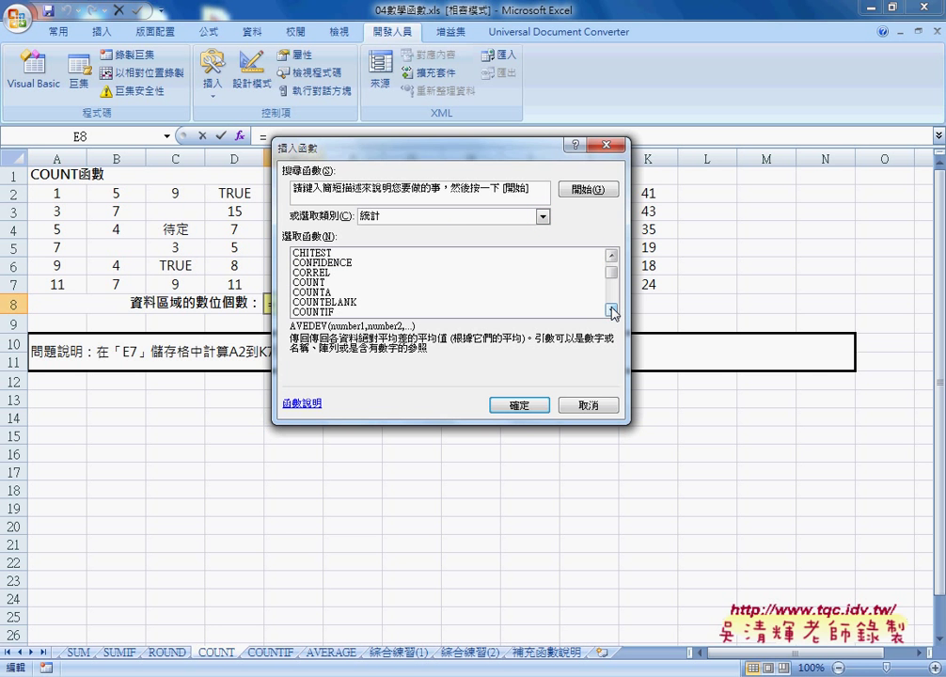
{"action": "left_click", "coordinate": [323, 283]}
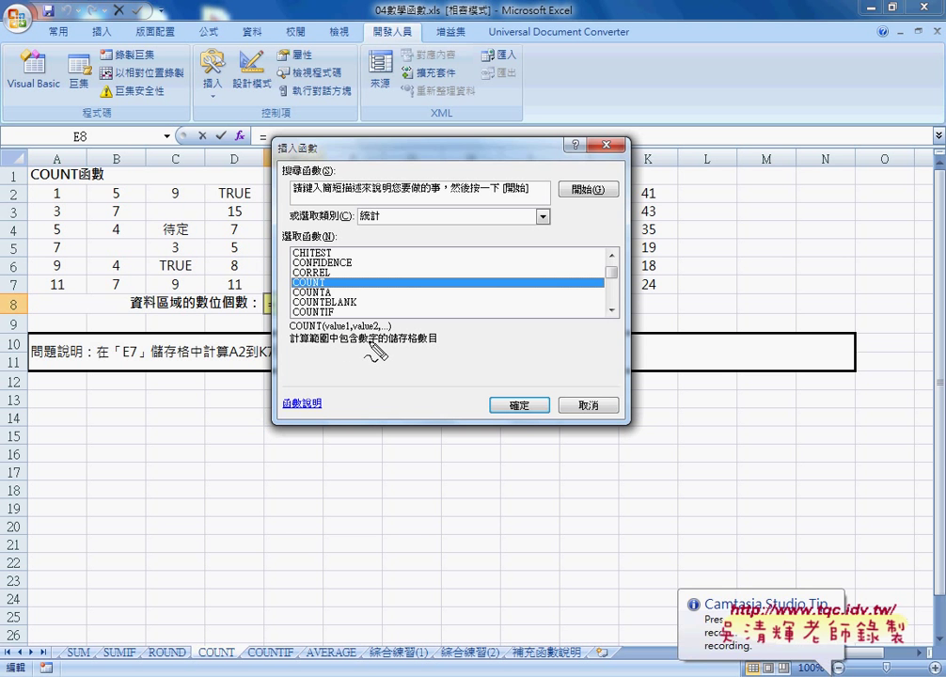
{"action": "left_click_drag", "start_coordinate": [368, 329], "coordinate": [435, 344]}
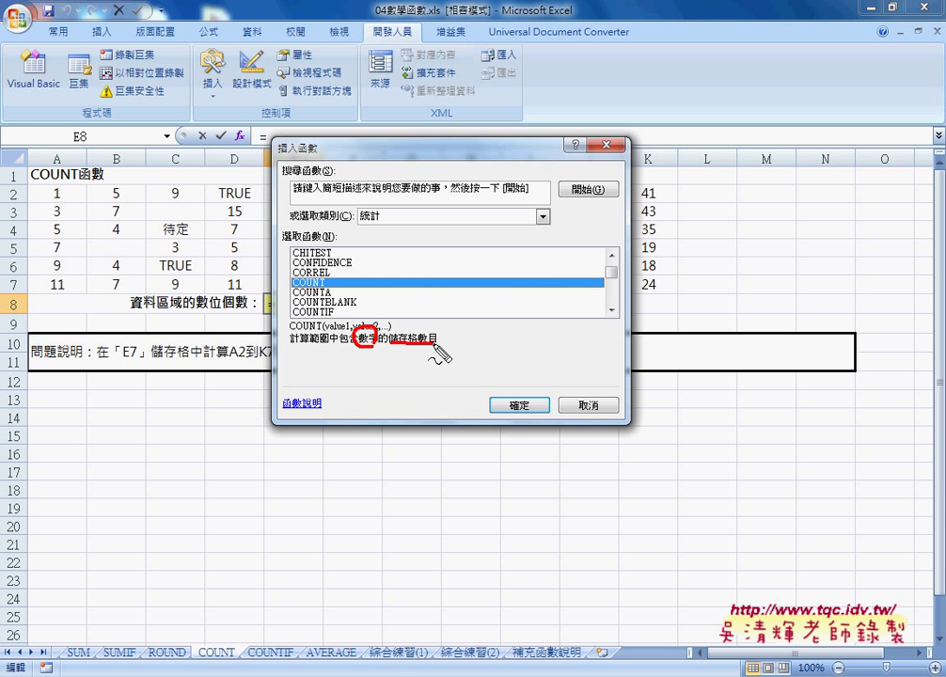
{"action": "left_click_drag", "start_coordinate": [190, 236], "coordinate": [188, 243]}
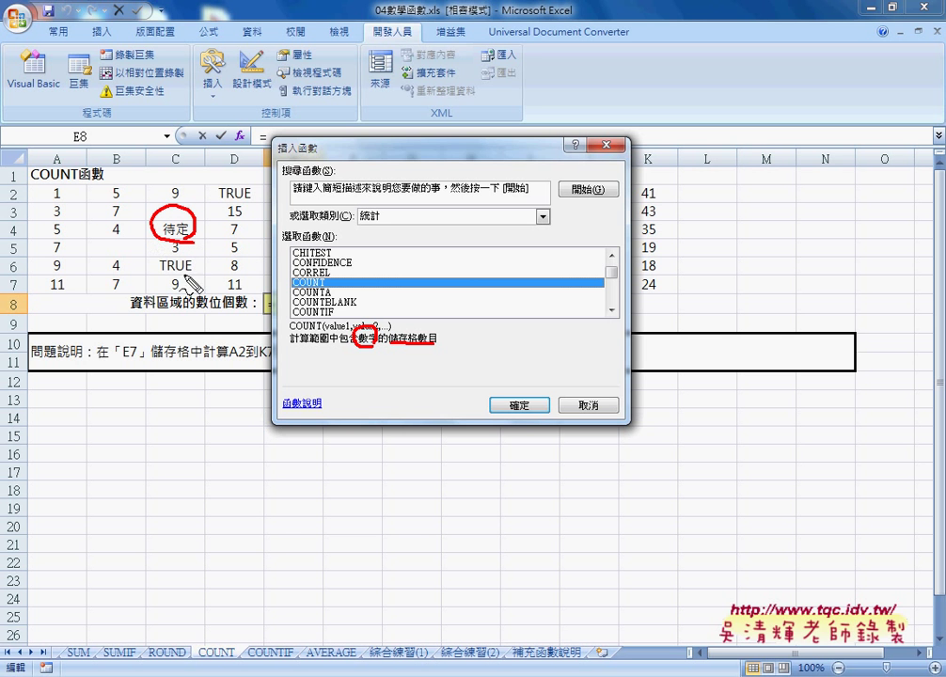
{"action": "mouse_move", "coordinate": [185, 275]}
{"action": "left_mouse_down"}
{"action": "mouse_move", "coordinate": [162, 272]}
{"action": "mouse_move", "coordinate": [193, 279]}
{"action": "left_mouse_up"}
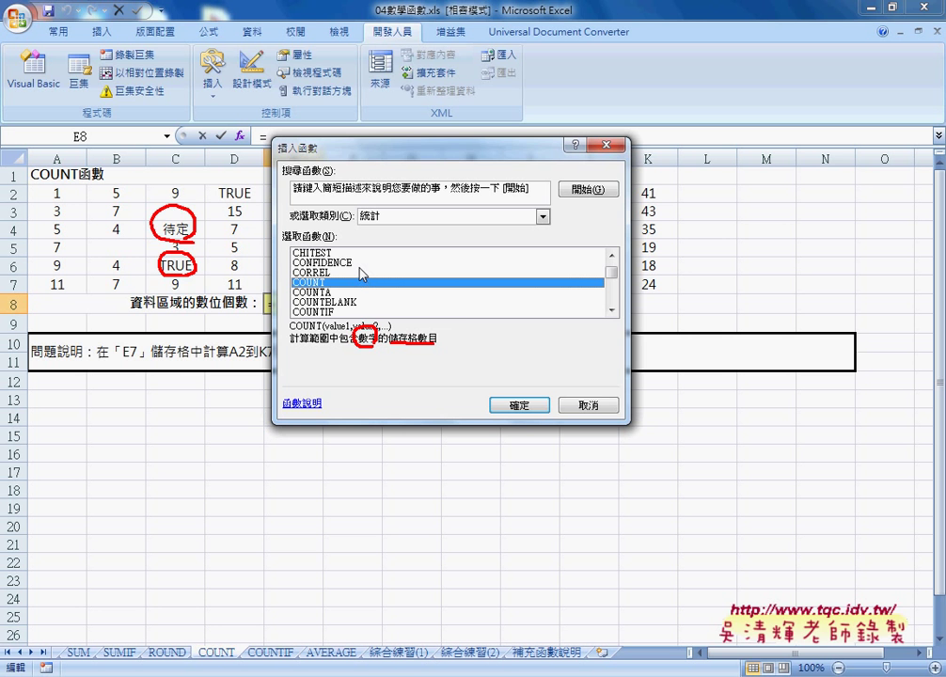
{"action": "key", "text": "Escape"}
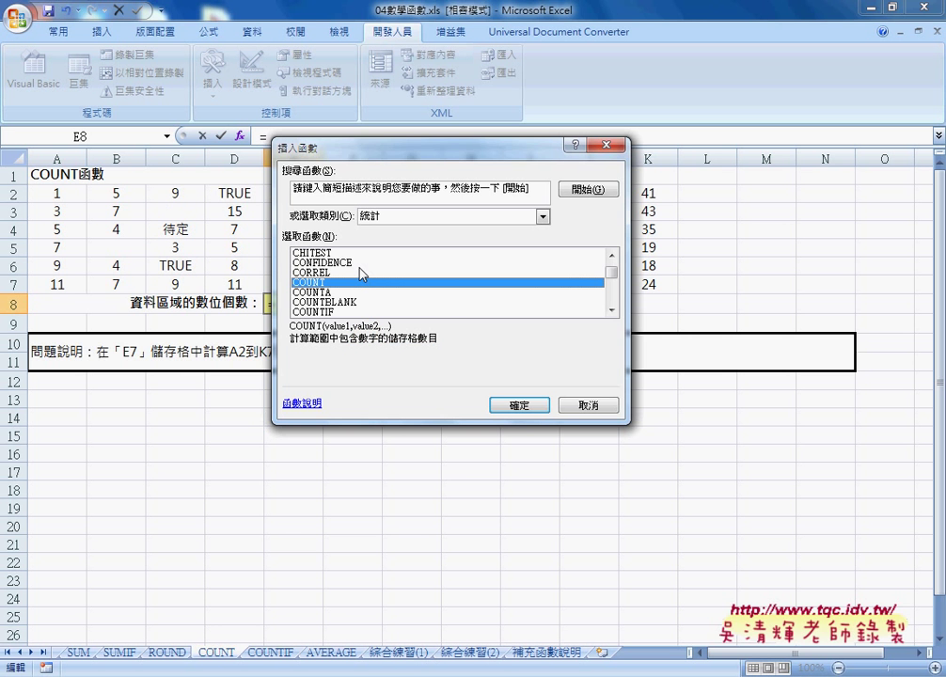
- Compare the COUNTA and COUNTBLANK descriptions, then confirm COUNT for E8, giving =COUNT(E7)
{"action": "left_click", "coordinate": [404, 295]}
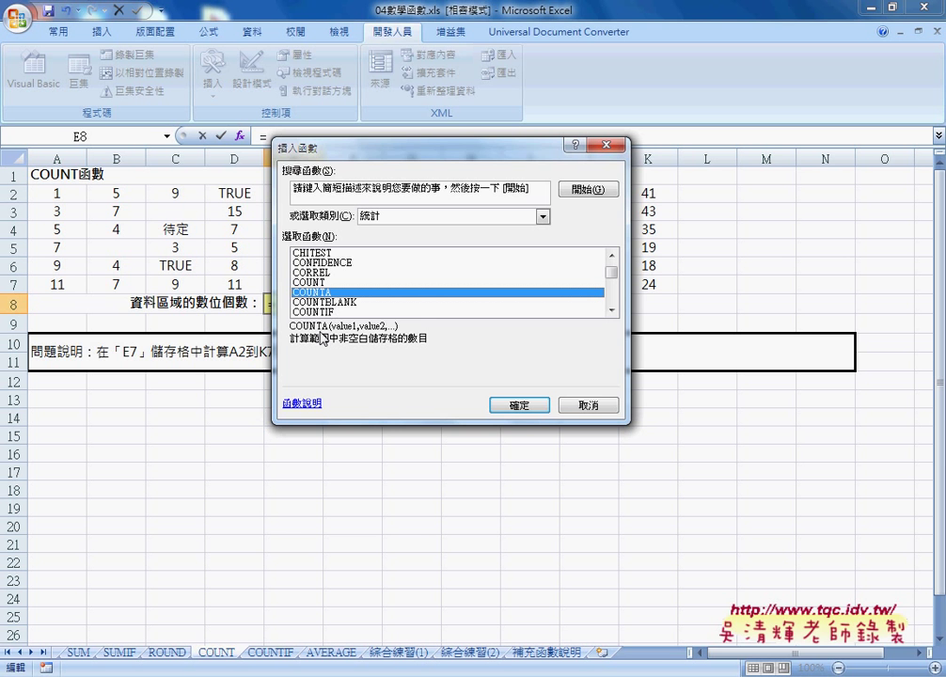
{"action": "left_click", "coordinate": [321, 302]}
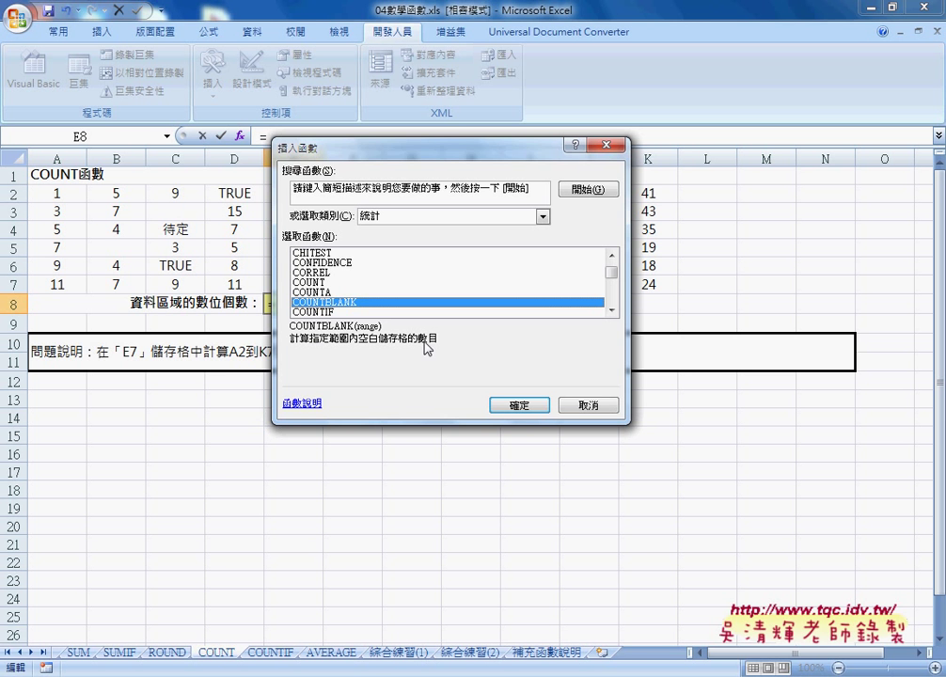
{"action": "left_click", "coordinate": [324, 282]}
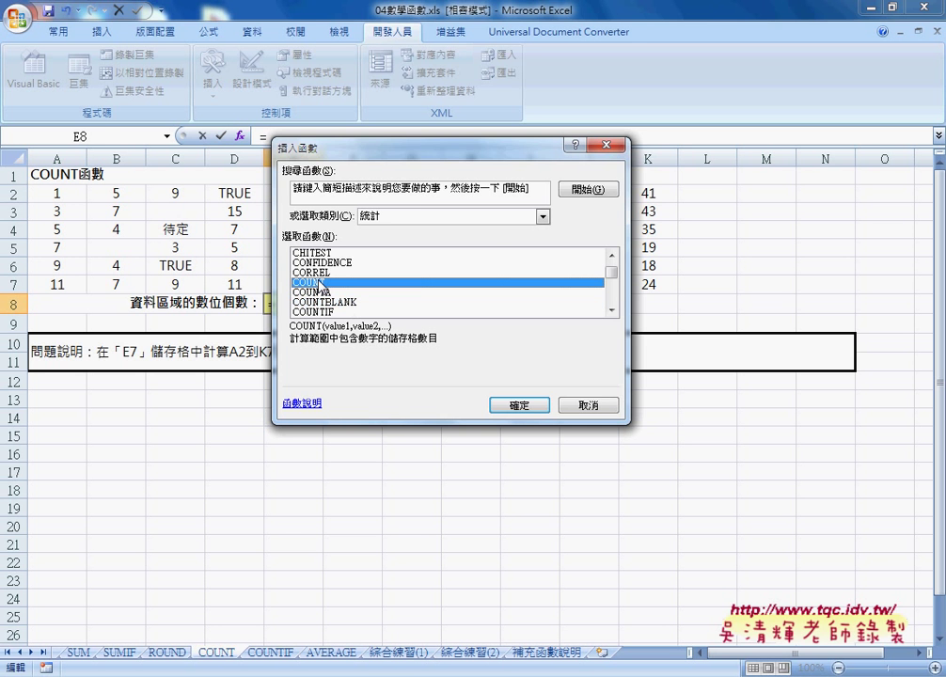
{"action": "left_click_drag", "start_coordinate": [372, 148], "coordinate": [518, 156]}
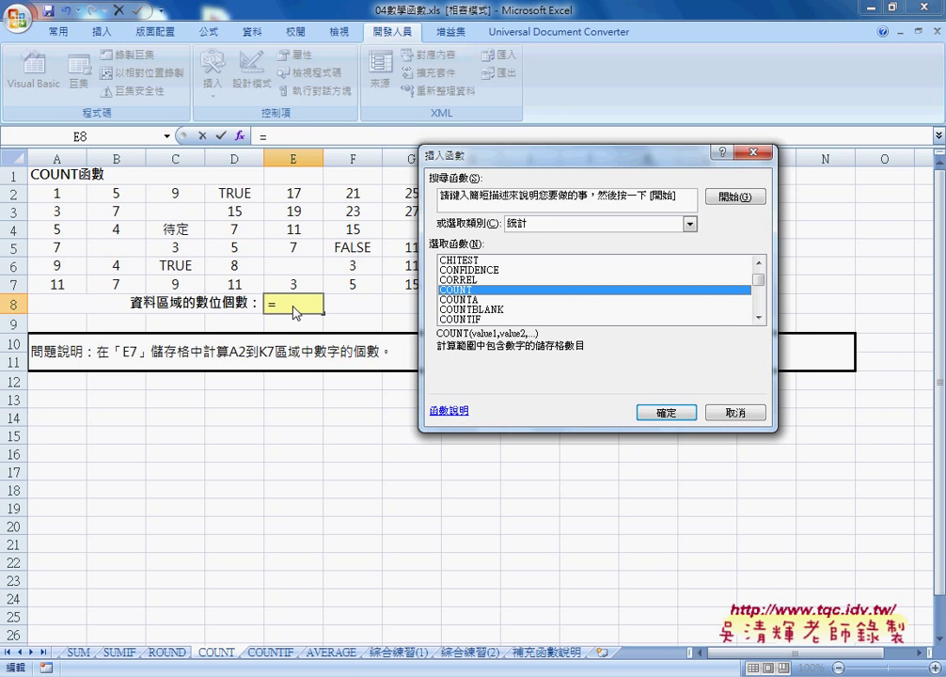
{"action": "left_click", "coordinate": [663, 411]}
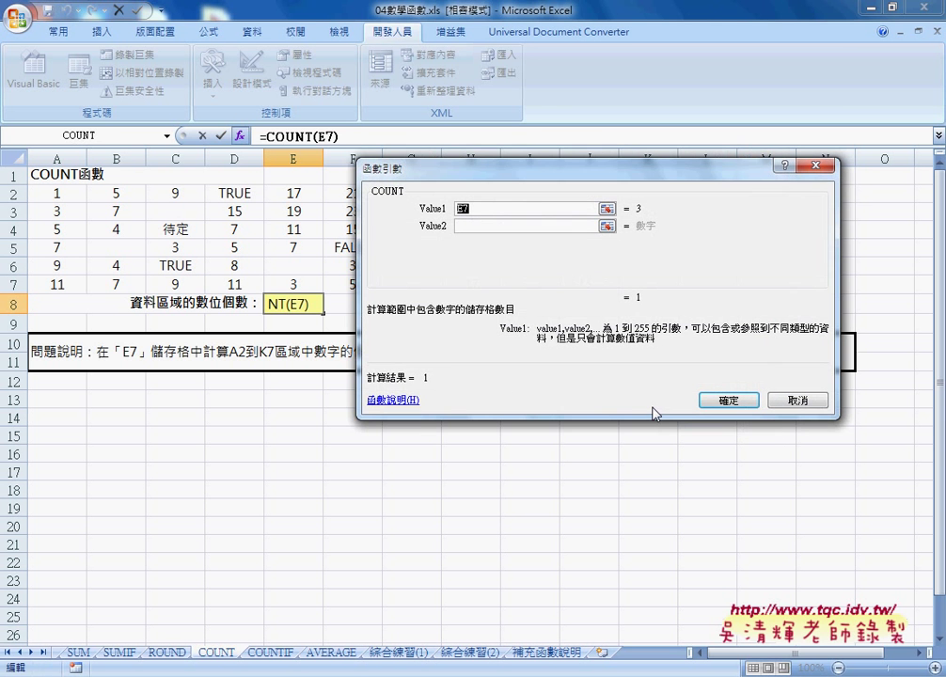
- Enter =COUNT(A2:K7) in E8 so it shows 53 numeric cells
{"action": "left_click_drag", "start_coordinate": [68, 193], "coordinate": [644, 296]}
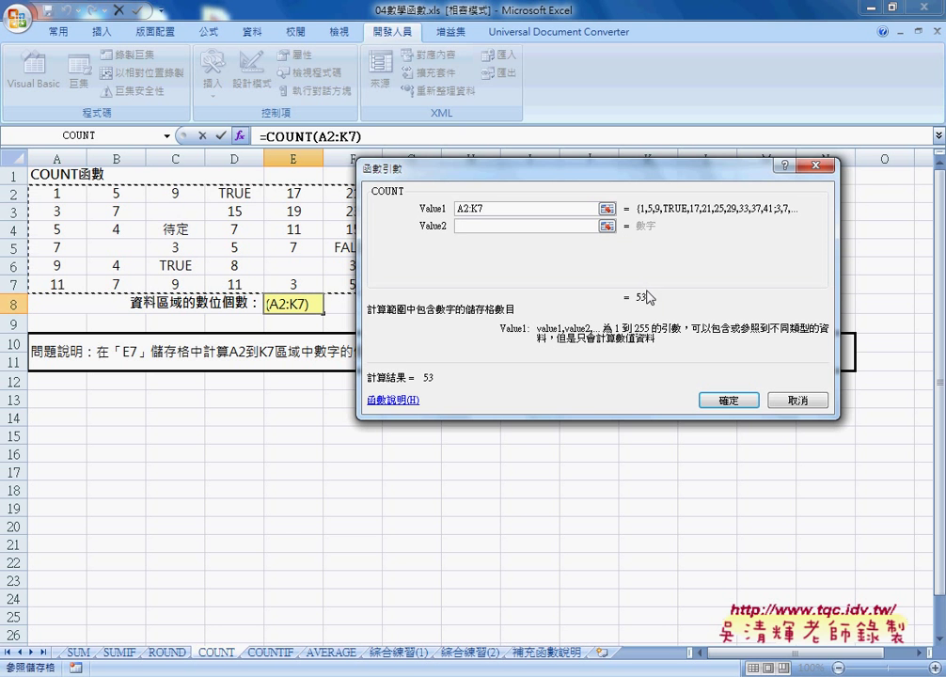
{"action": "left_click_drag", "start_coordinate": [646, 310], "coordinate": [686, 341]}
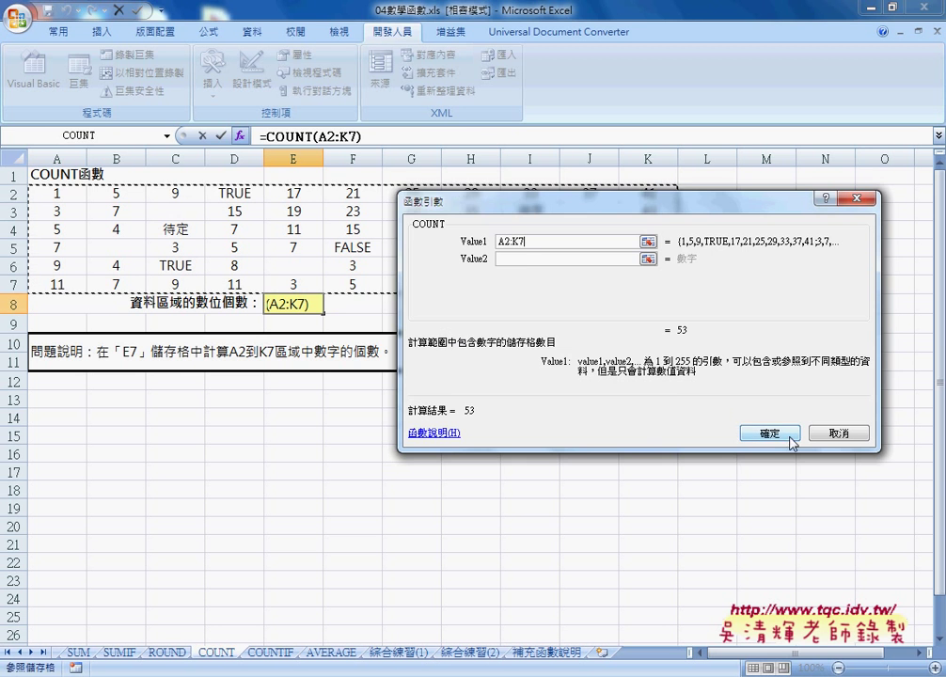
{"action": "left_click", "coordinate": [771, 433]}
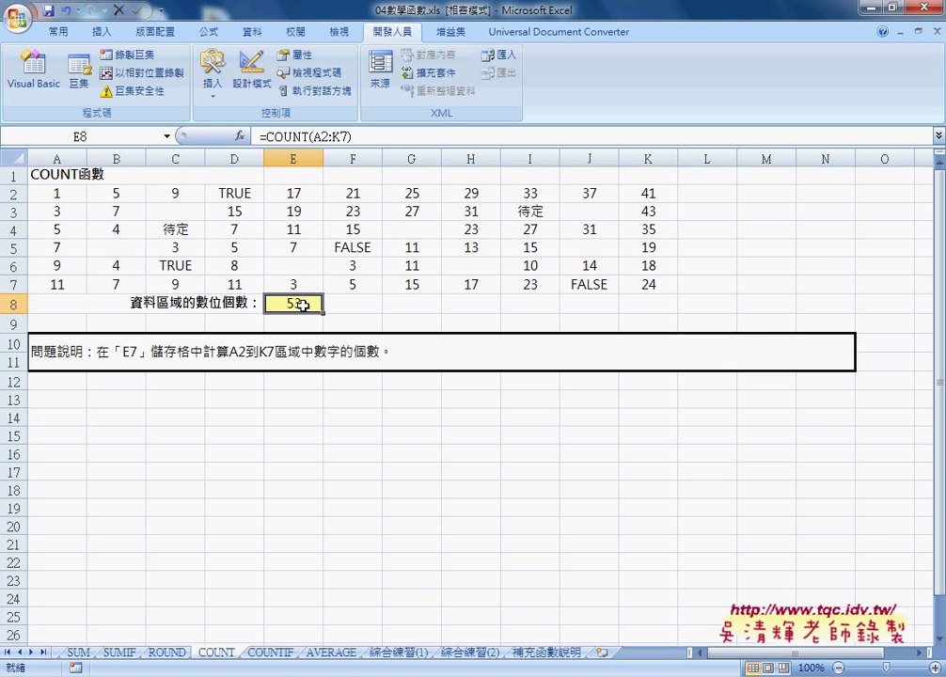
- Insert the COUNTA function in G8 over A2:K7, giving 59 non-empty cells
{"action": "left_click", "coordinate": [415, 303]}
{"action": "left_click", "coordinate": [240, 136]}
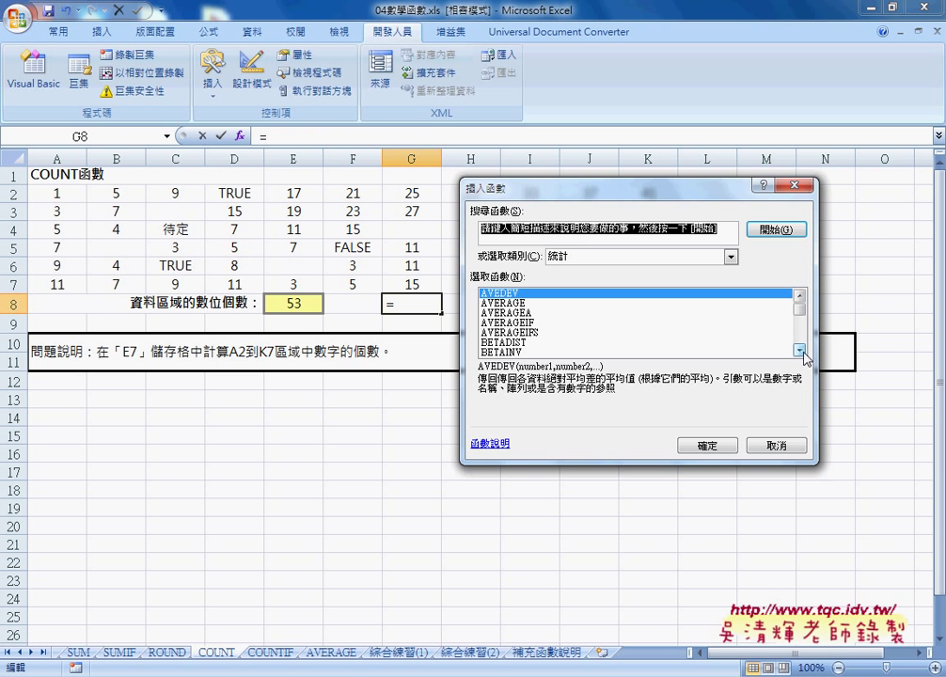
{"action": "left_click", "coordinate": [799, 349]}
{"action": "left_click", "coordinate": [799, 350]}
{"action": "triple_click", "coordinate": [799, 350]}
{"action": "left_click", "coordinate": [799, 349]}
{"action": "triple_click", "coordinate": [799, 349]}
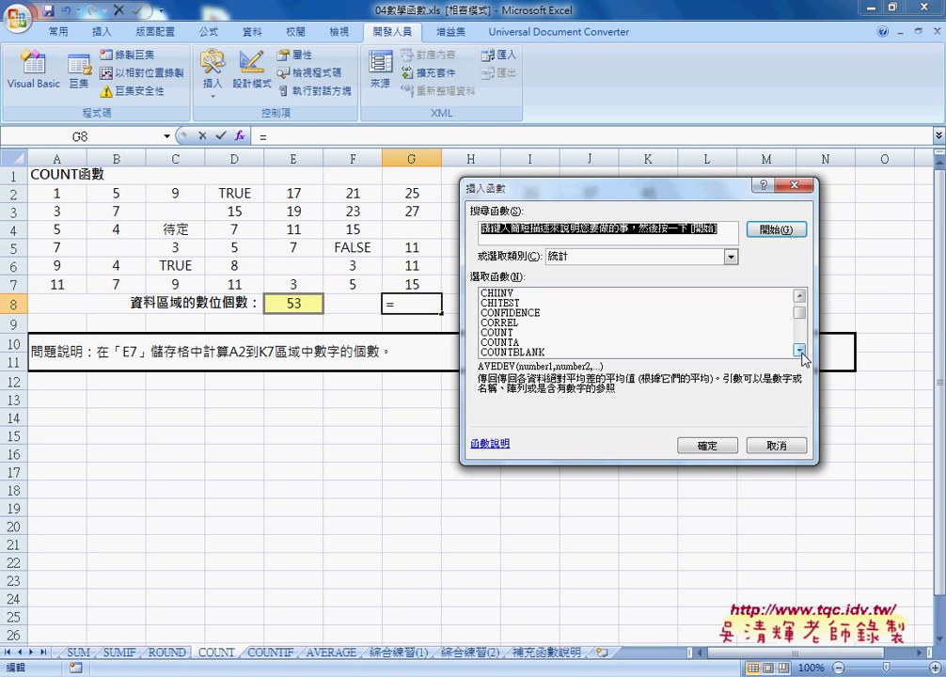
{"action": "left_click", "coordinate": [533, 343]}
{"action": "left_click", "coordinate": [707, 446]}
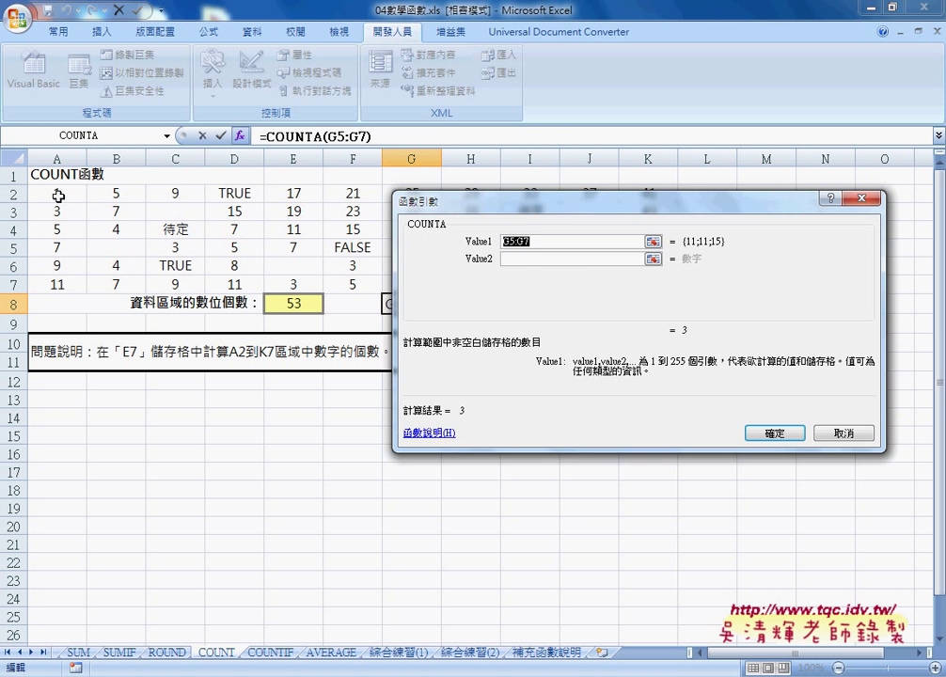
{"action": "mouse_move", "coordinate": [59, 194]}
{"action": "left_mouse_down"}
{"action": "mouse_move", "coordinate": [295, 264]}
{"action": "mouse_move", "coordinate": [650, 286]}
{"action": "left_mouse_up"}
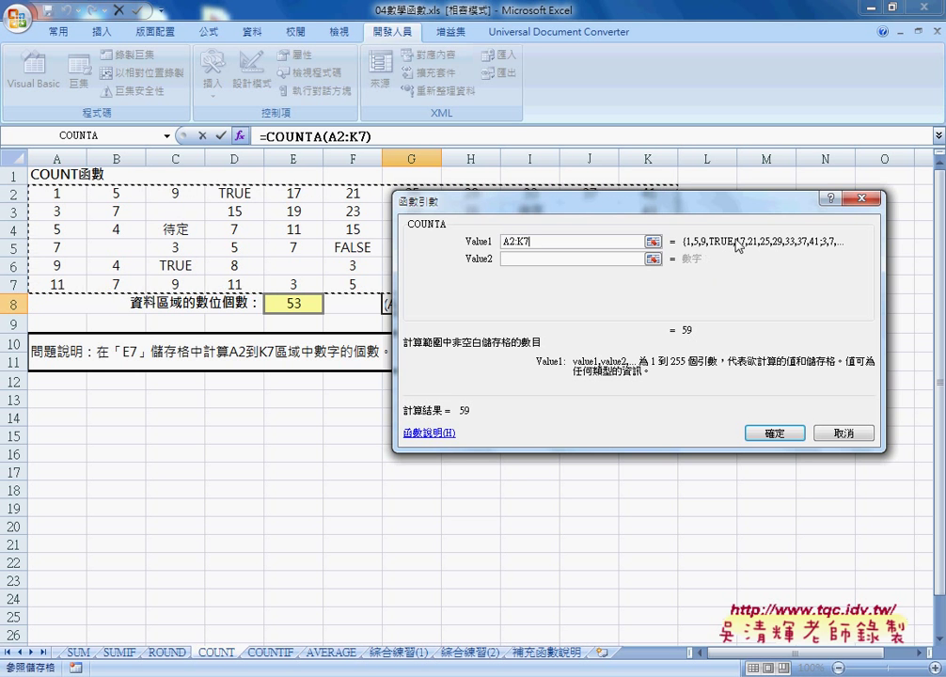
{"action": "left_click_drag", "start_coordinate": [734, 205], "coordinate": [749, 264]}
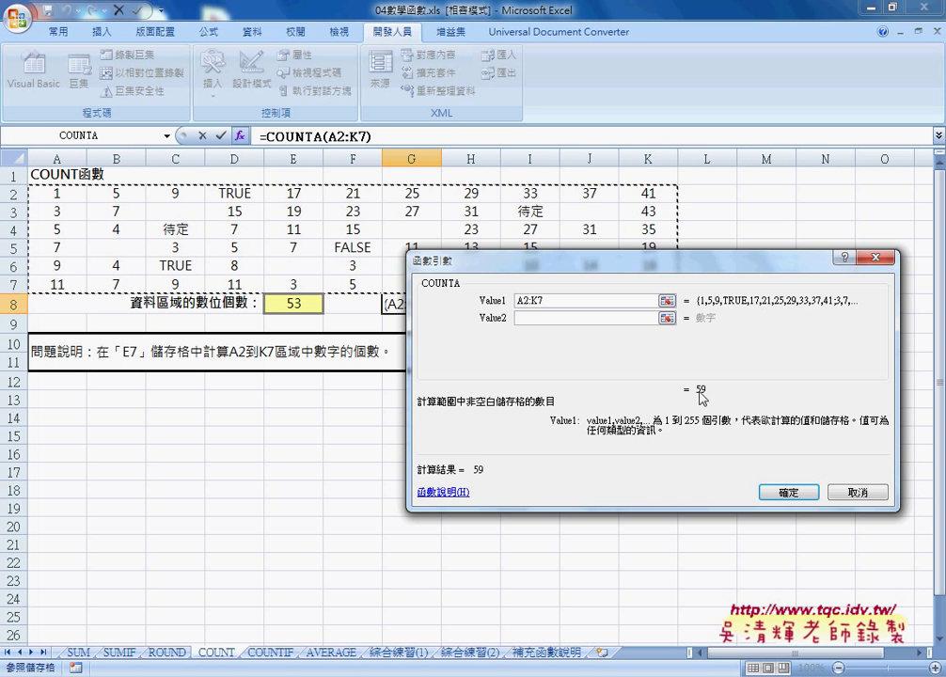
{"action": "left_click", "coordinate": [792, 493]}
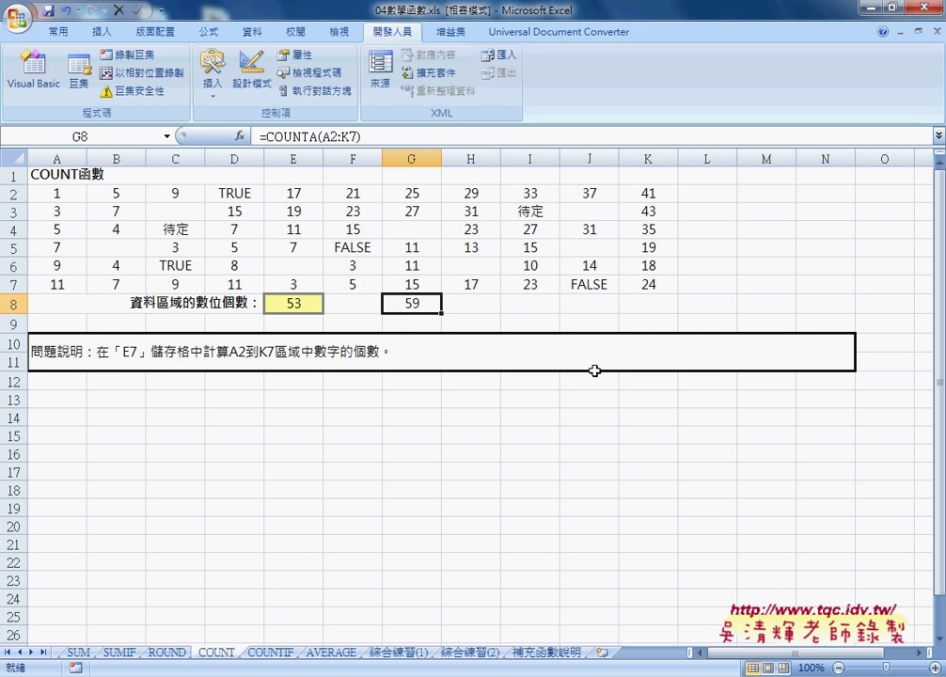
- Insert =COUNTBLANK(A2:K7) in I8, showing 7 blank cells, then select K8
{"action": "left_click", "coordinate": [525, 304]}
{"action": "left_click", "coordinate": [239, 136]}
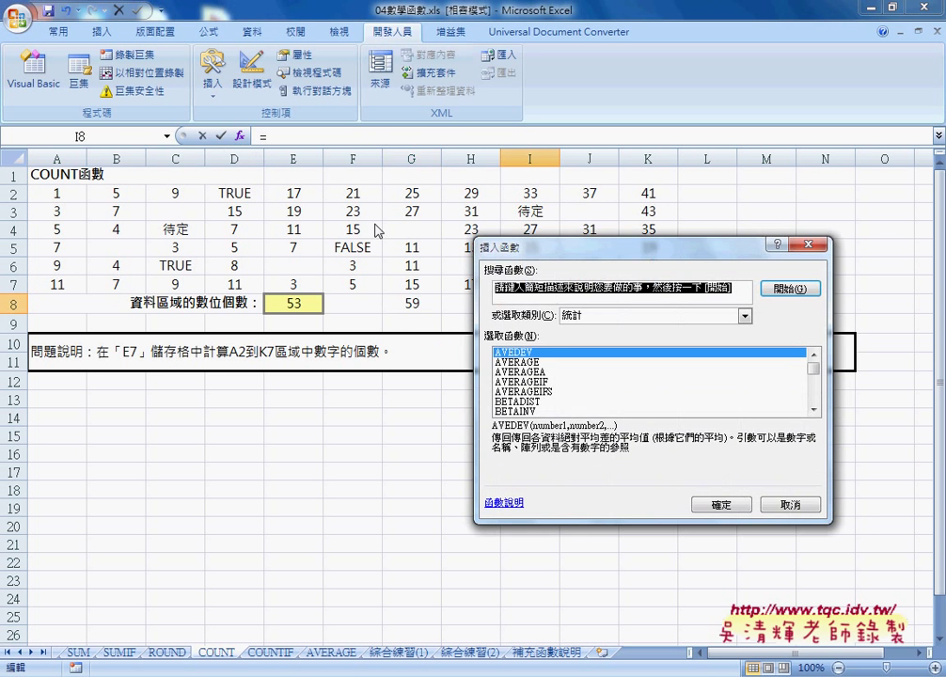
{"action": "left_click", "coordinate": [814, 410]}
{"action": "left_click", "coordinate": [814, 410]}
{"action": "left_click", "coordinate": [814, 410]}
{"action": "left_click", "coordinate": [814, 410]}
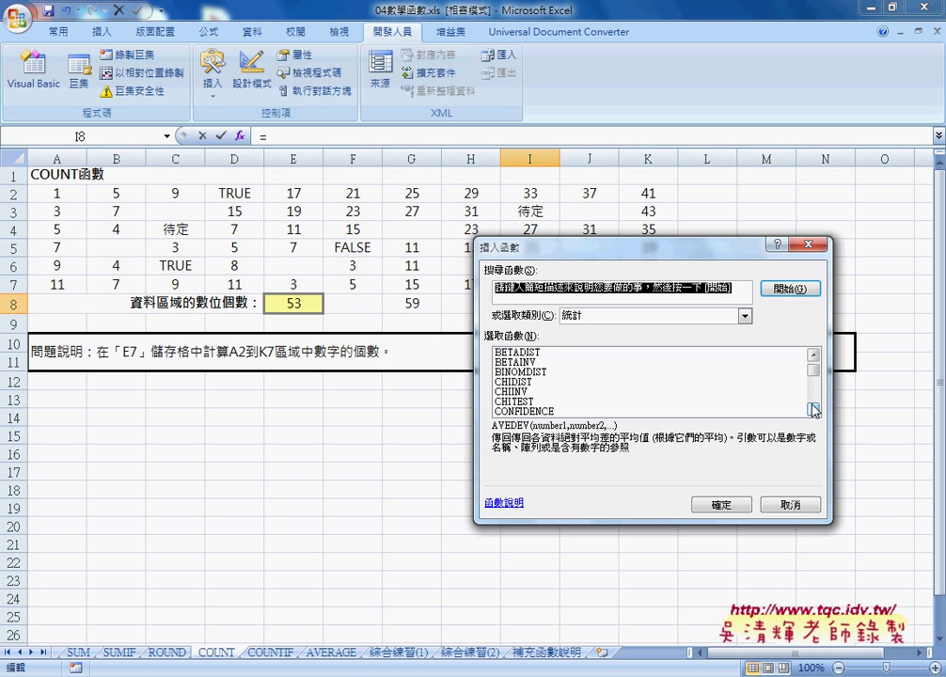
{"action": "left_click", "coordinate": [814, 409]}
{"action": "left_click", "coordinate": [814, 410]}
{"action": "left_click", "coordinate": [814, 410]}
{"action": "left_click", "coordinate": [564, 401]}
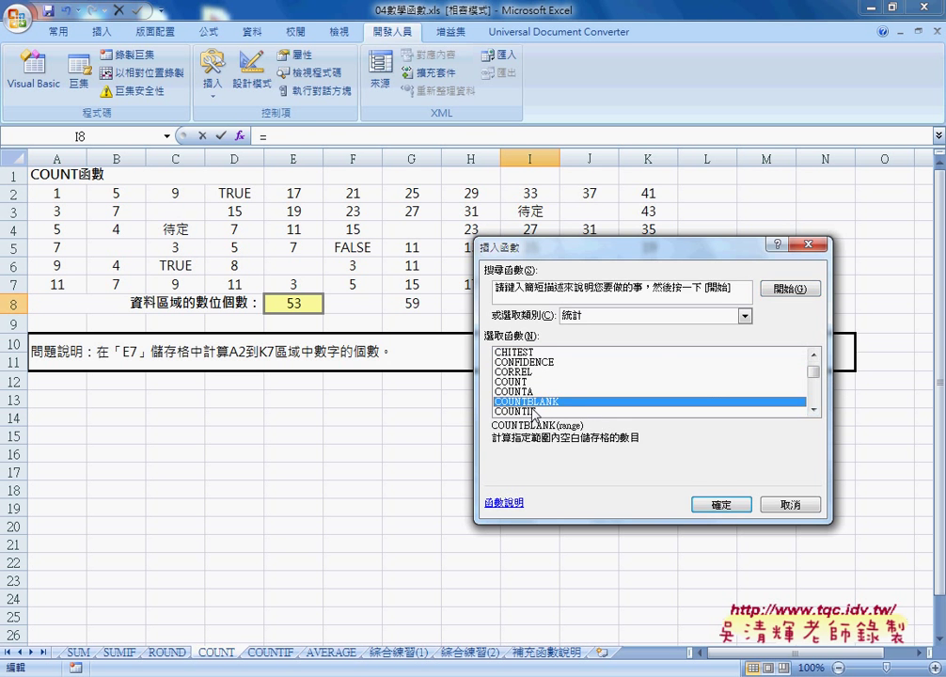
{"action": "left_click", "coordinate": [720, 504]}
{"action": "mouse_move", "coordinate": [56, 193]}
{"action": "left_mouse_down"}
{"action": "mouse_move", "coordinate": [67, 214]}
{"action": "mouse_move", "coordinate": [639, 287]}
{"action": "left_mouse_up"}
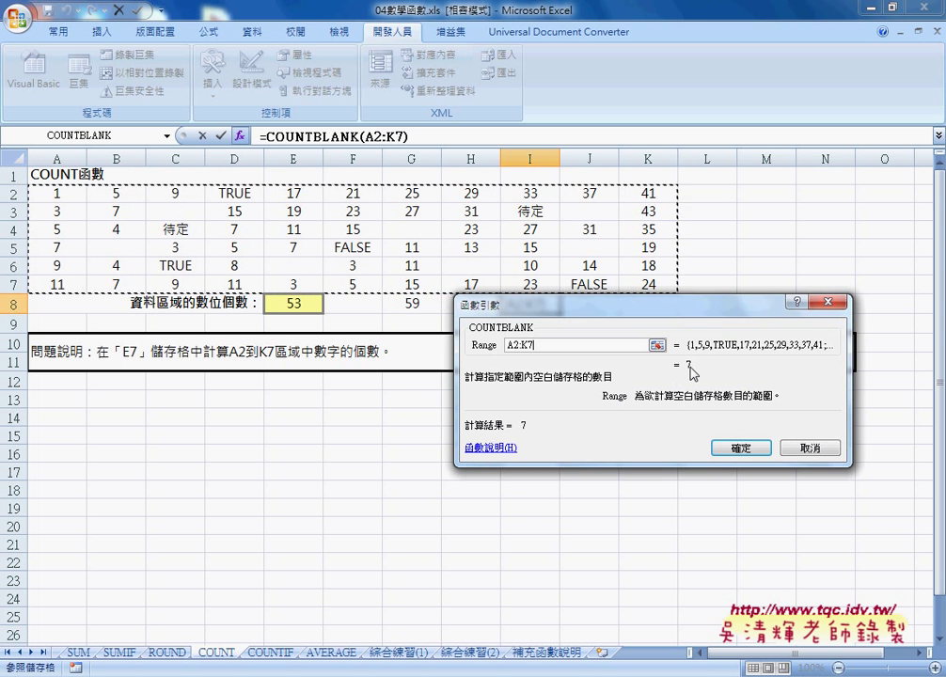
{"action": "left_click", "coordinate": [741, 447]}
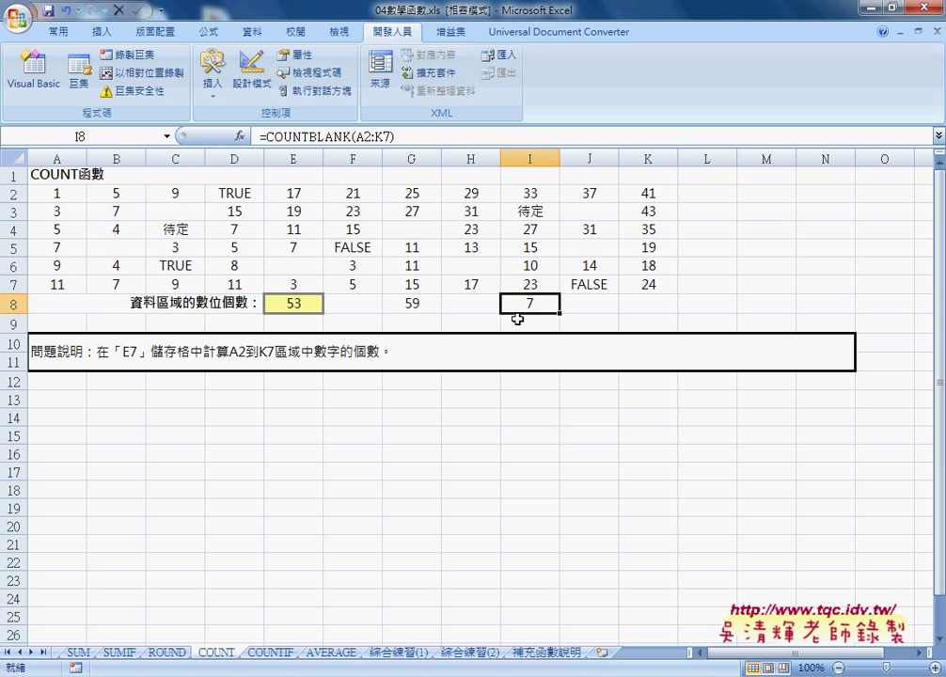
{"action": "left_click", "coordinate": [641, 303]}
{"action": "left_click", "coordinate": [240, 137]}
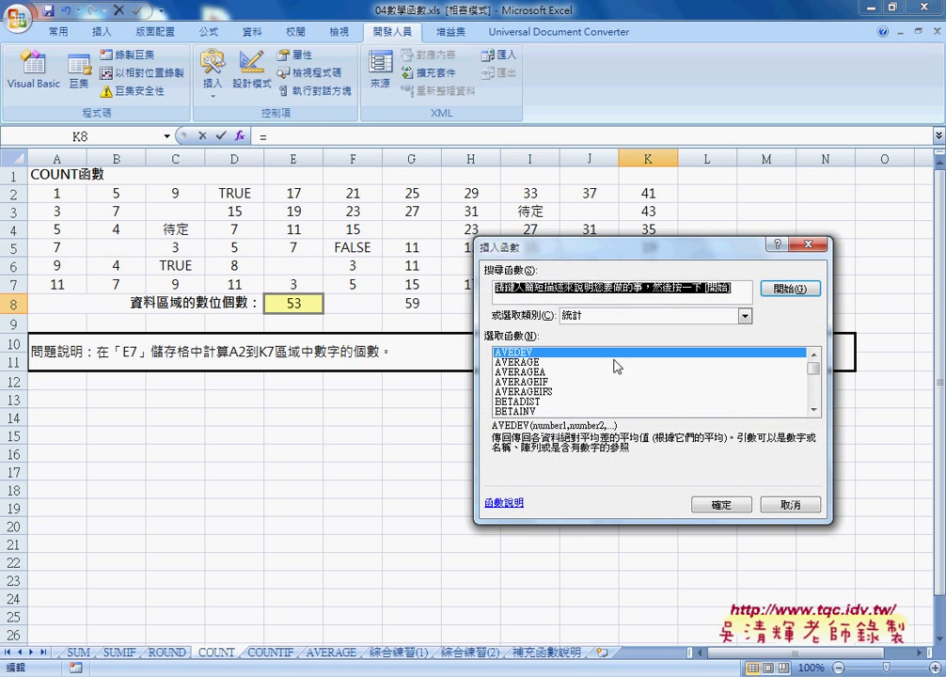
{"action": "left_click", "coordinate": [814, 410]}
{"action": "left_click", "coordinate": [814, 409]}
{"action": "left_click", "coordinate": [814, 409]}
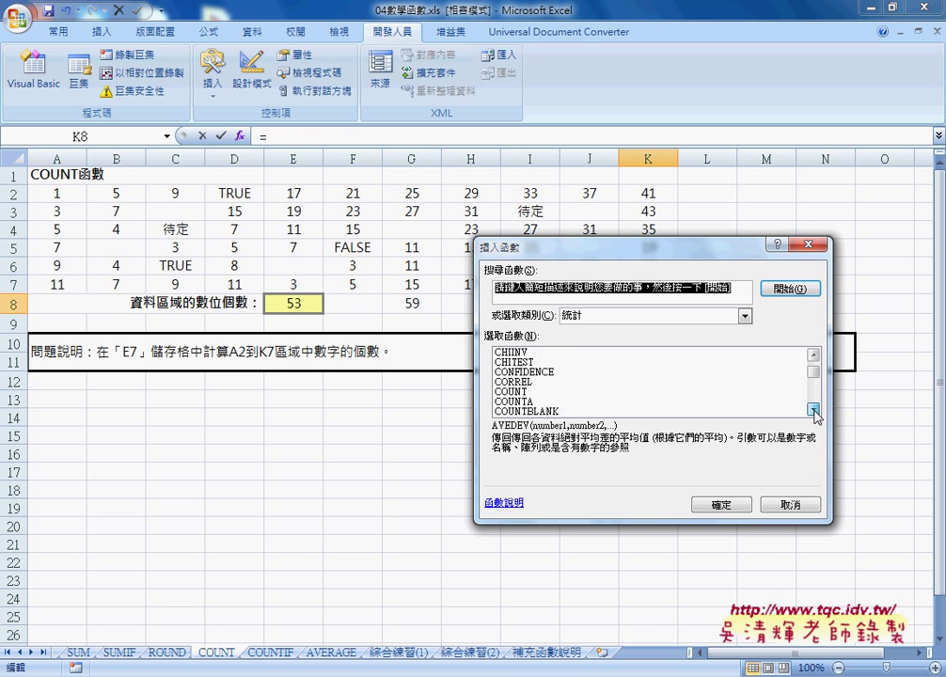
{"action": "left_click", "coordinate": [814, 410]}
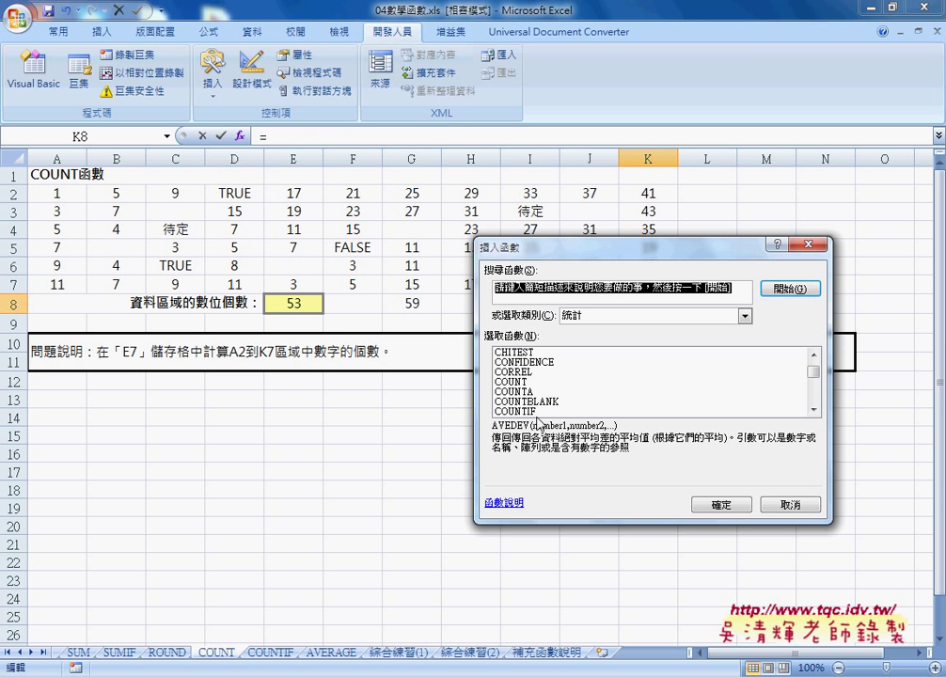
{"action": "left_click", "coordinate": [526, 411]}
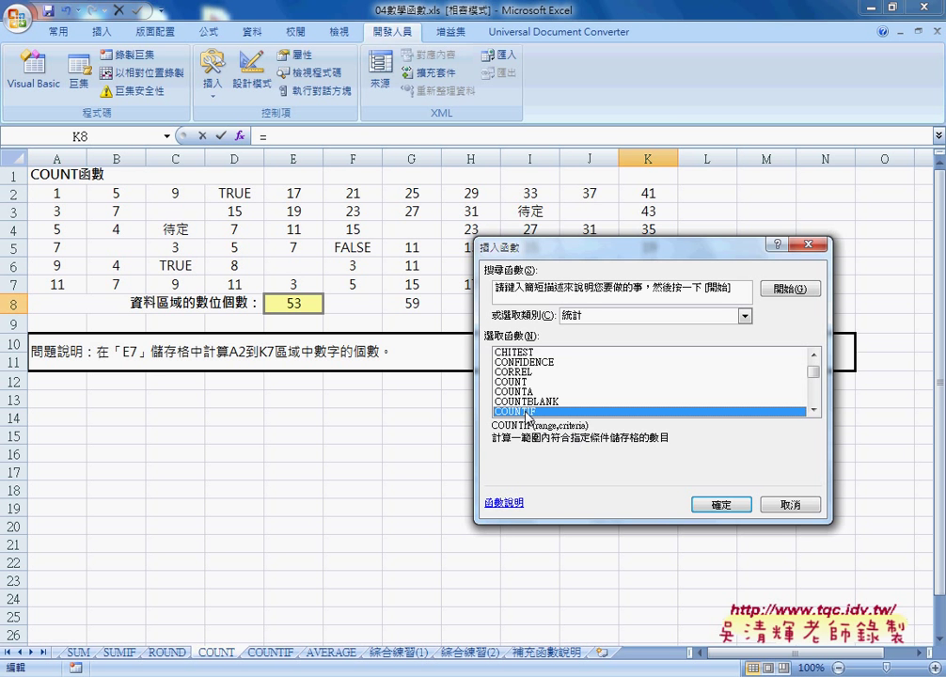
{"action": "left_click", "coordinate": [789, 505]}
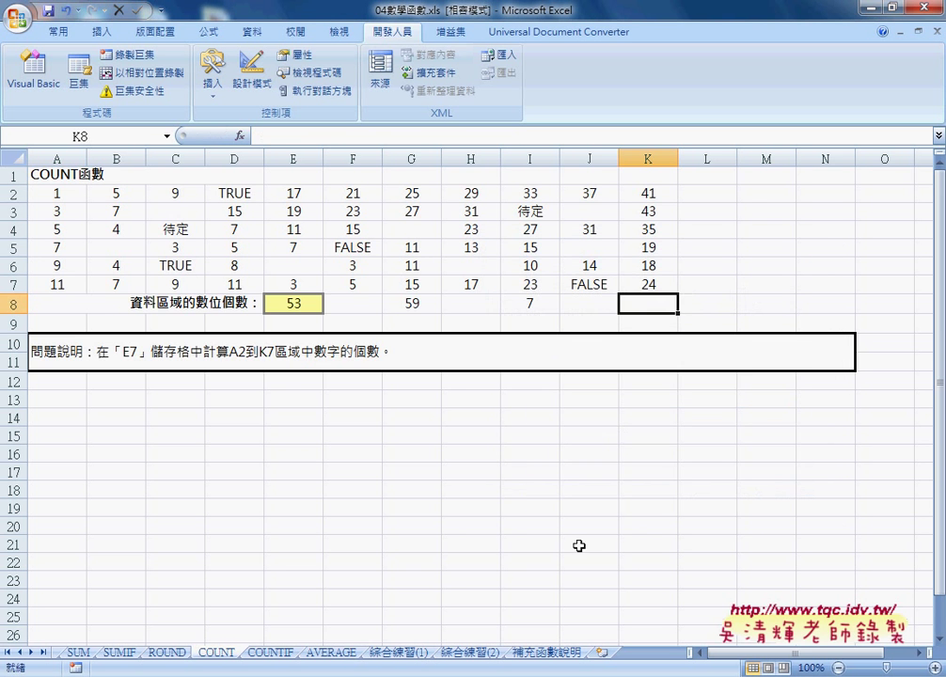
- Switch to the COUNTIF sheet and select D26, noting the 銷售金額 column
{"action": "left_click", "coordinate": [270, 652]}
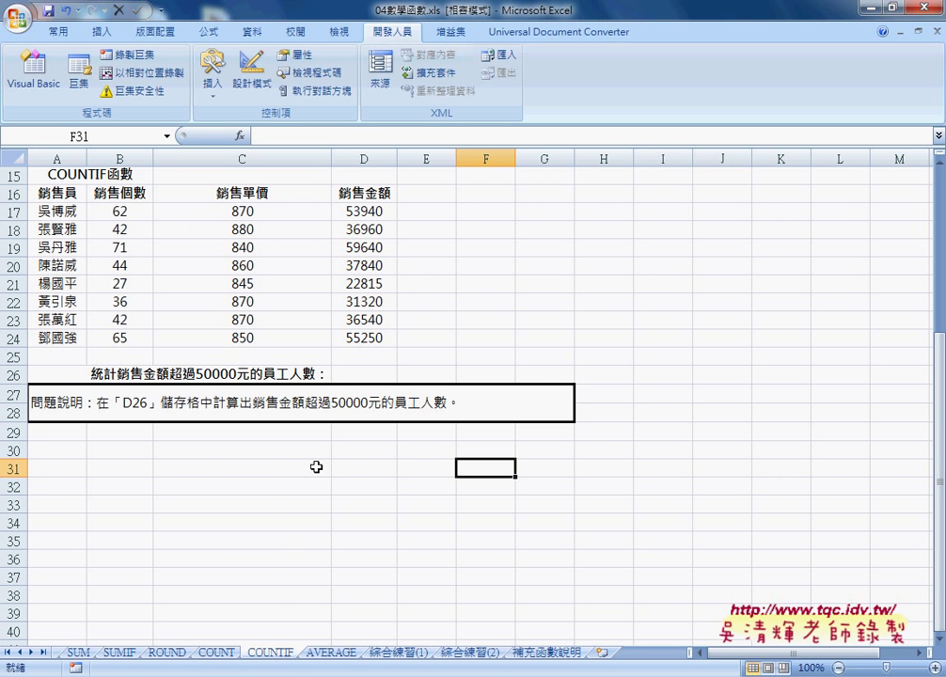
{"action": "left_click", "coordinate": [376, 374]}
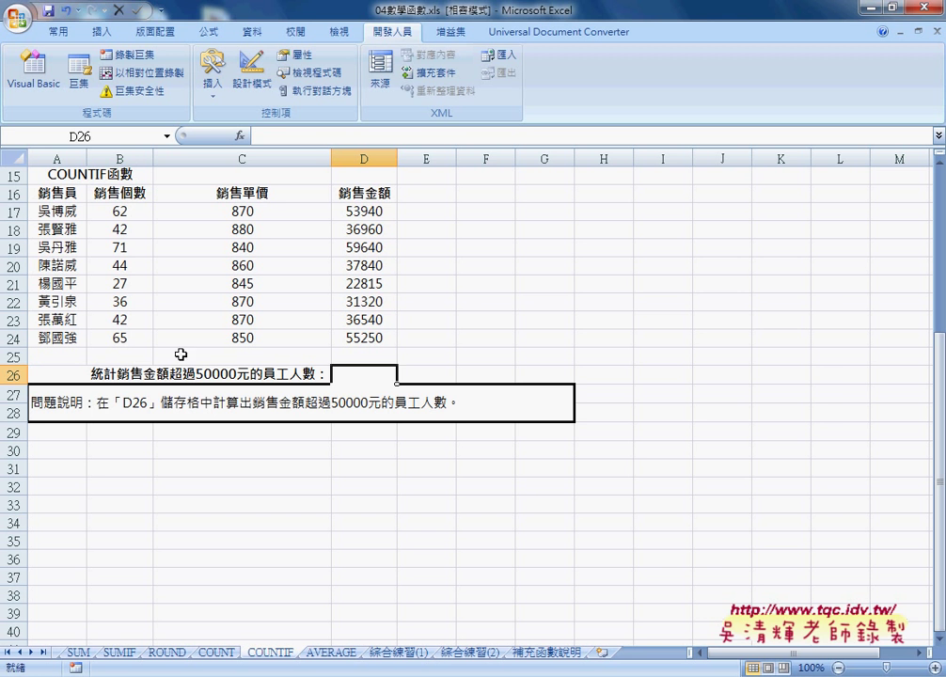
{"action": "left_click", "coordinate": [362, 193]}
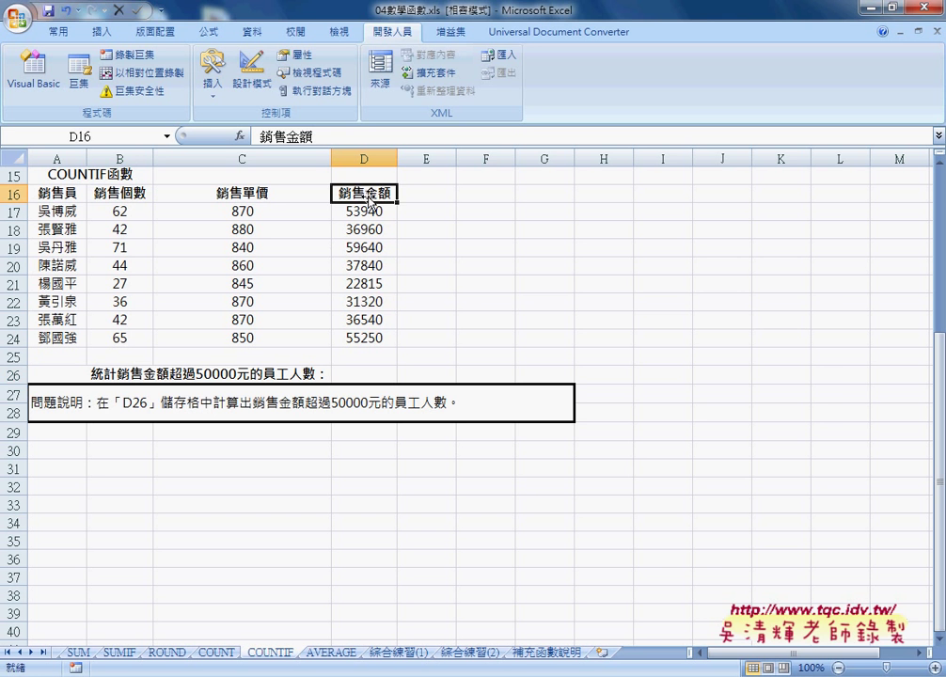
{"action": "left_click", "coordinate": [367, 374]}
{"action": "left_click", "coordinate": [240, 136]}
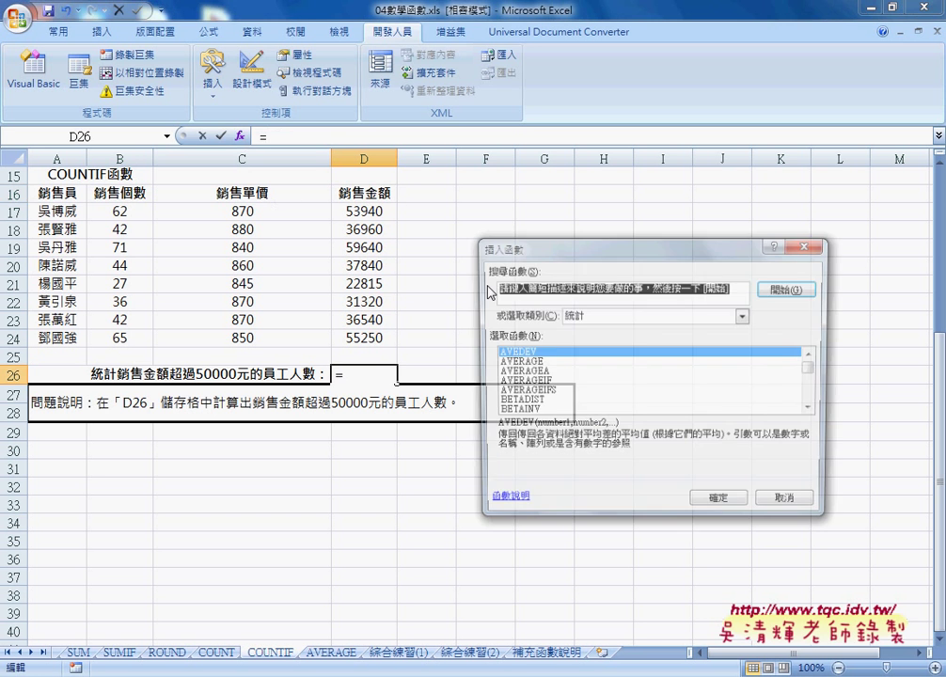
- Pick COUNTIF from the 統計 category for D26, after comparing COUNTIFS' description
{"action": "left_click", "coordinate": [813, 409]}
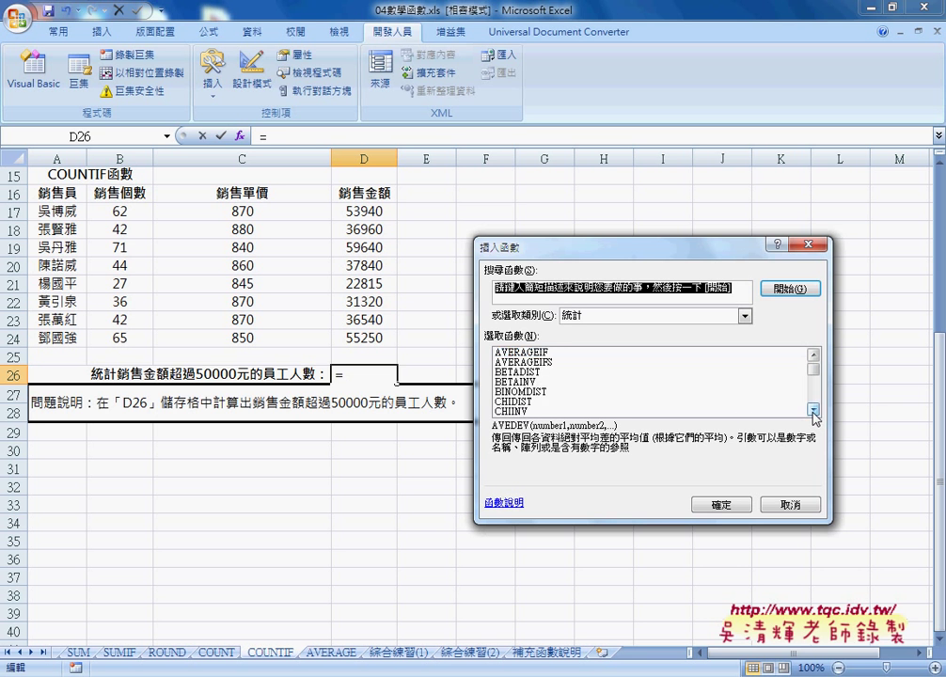
{"action": "left_click", "coordinate": [813, 409]}
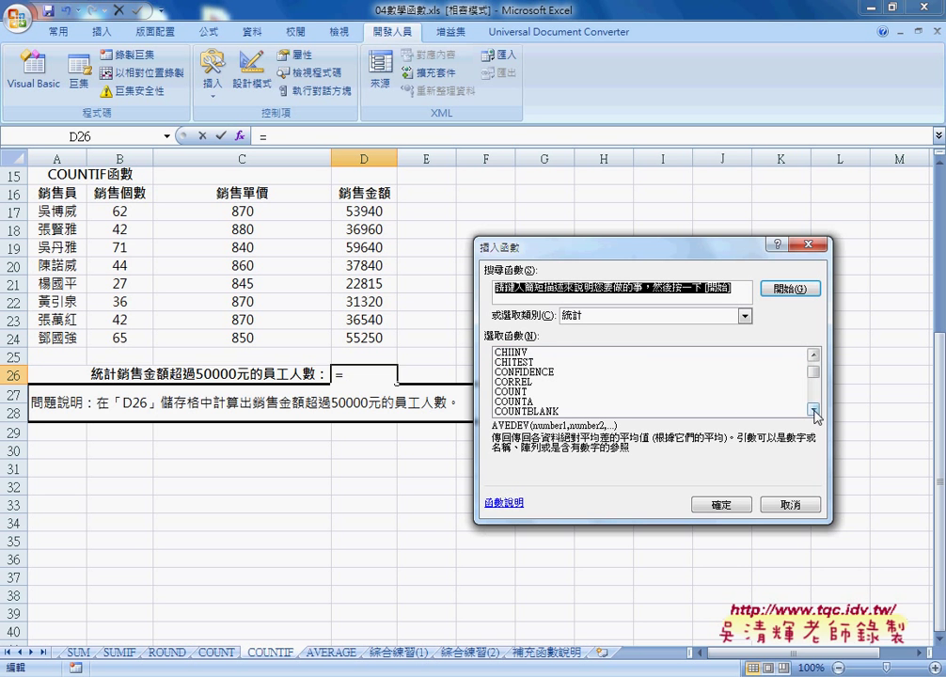
{"action": "left_click", "coordinate": [813, 409]}
{"action": "left_click", "coordinate": [681, 411]}
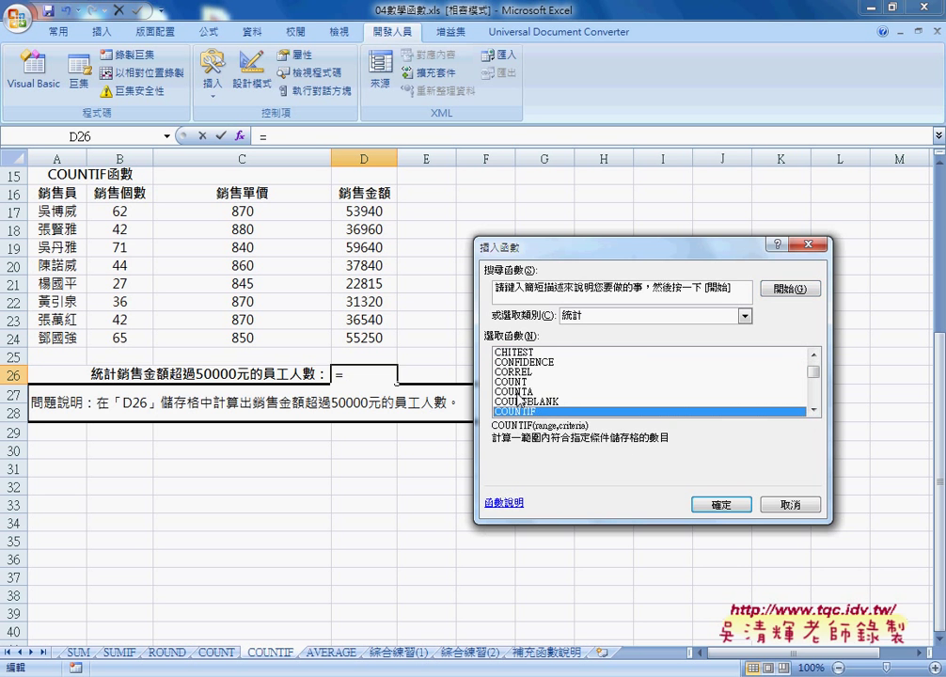
{"action": "left_click", "coordinate": [813, 410]}
{"action": "left_click", "coordinate": [813, 410]}
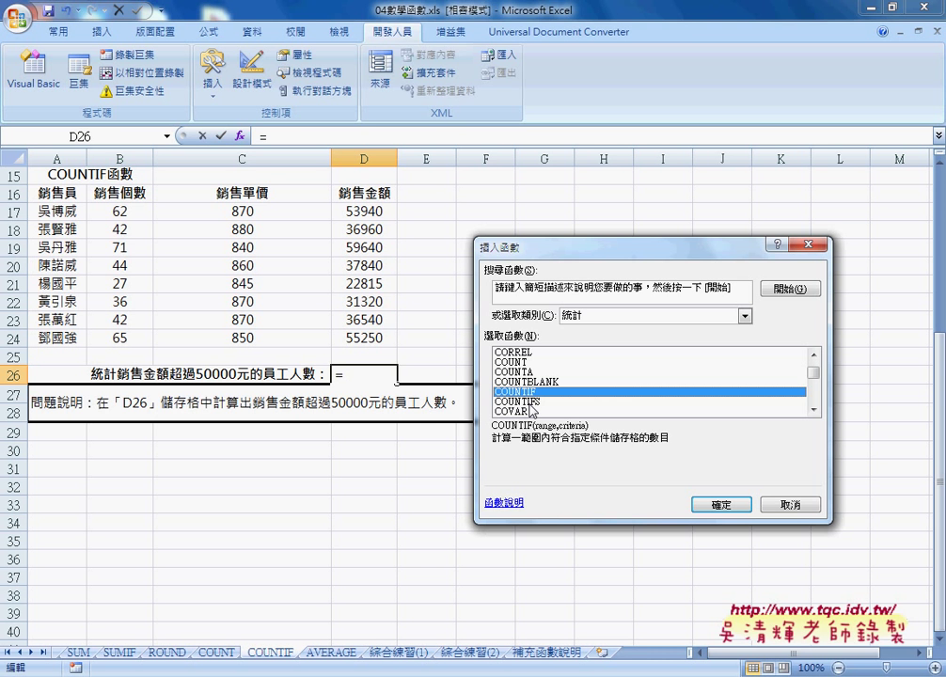
{"action": "left_click", "coordinate": [530, 403]}
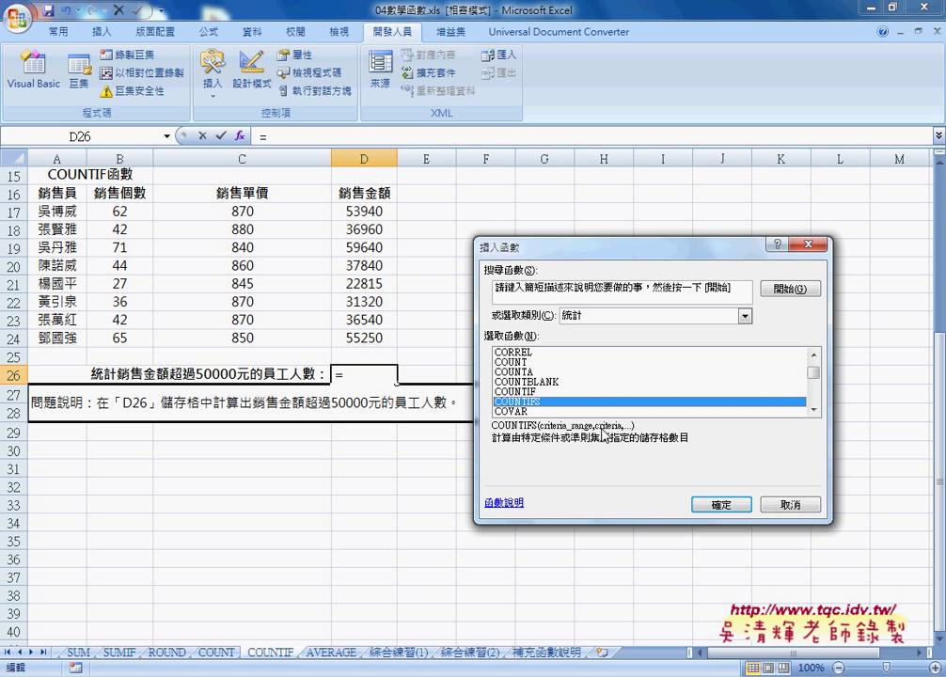
{"action": "left_click", "coordinate": [524, 393]}
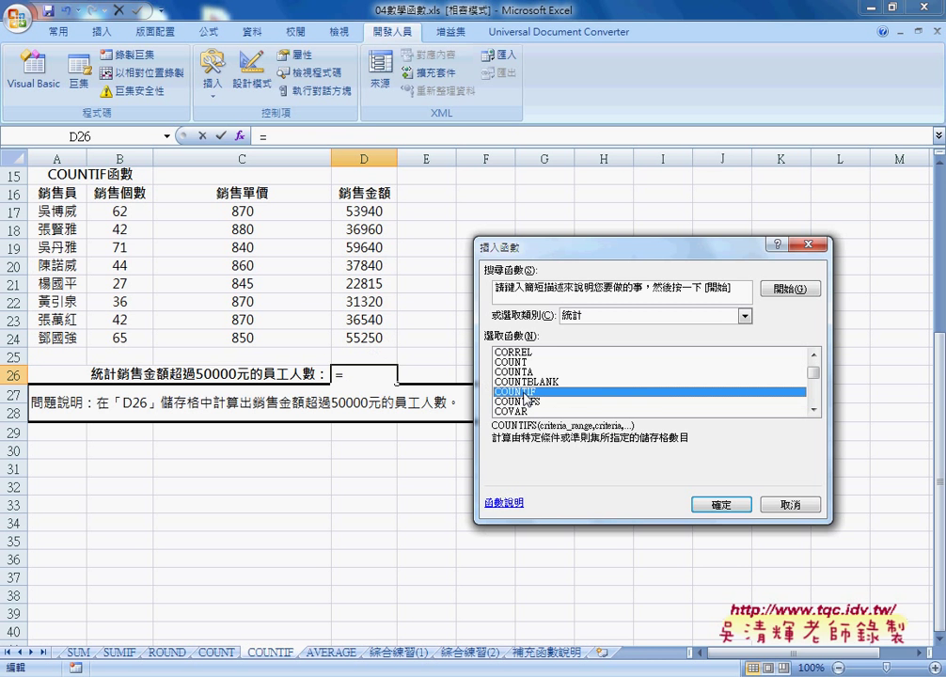
- Set COUNTIF's Range to D17:D24 and Criteria to >50000, so D26 returns 3
{"action": "left_click", "coordinate": [729, 509]}
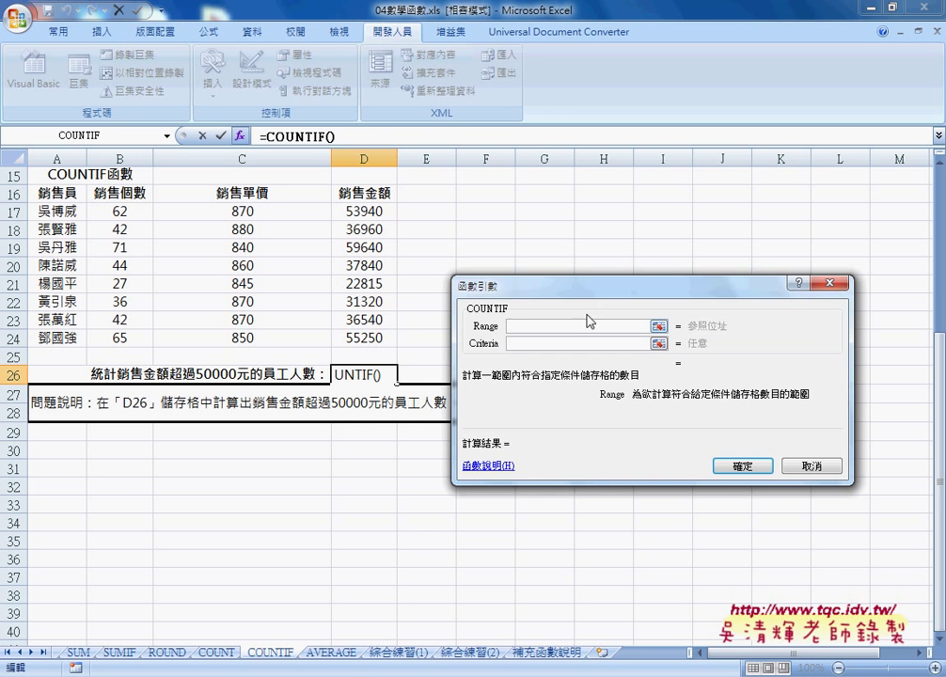
{"action": "left_click_drag", "start_coordinate": [364, 213], "coordinate": [363, 340]}
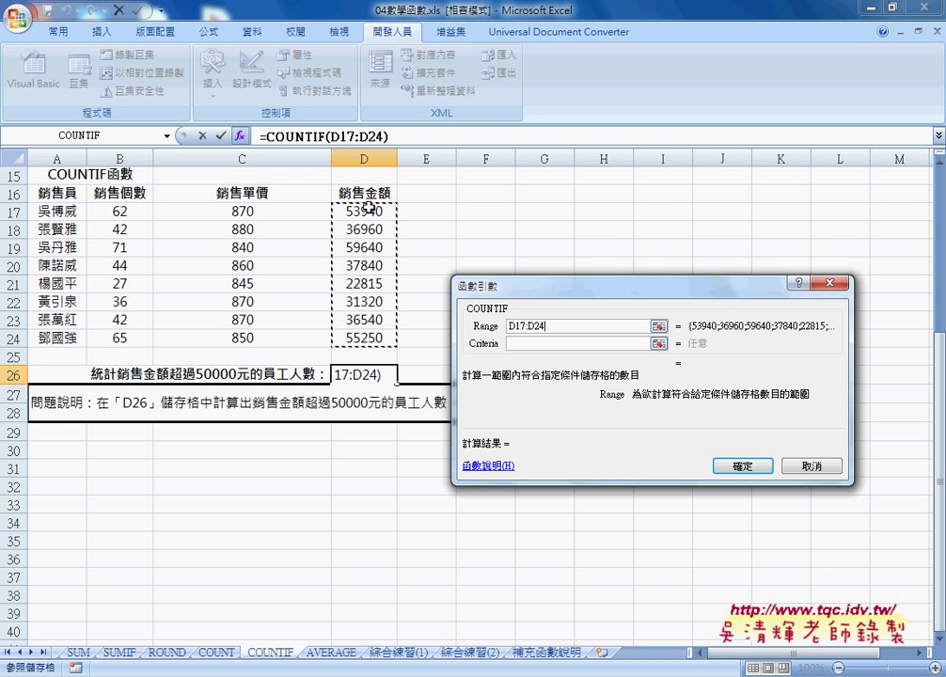
{"action": "left_click", "coordinate": [524, 342]}
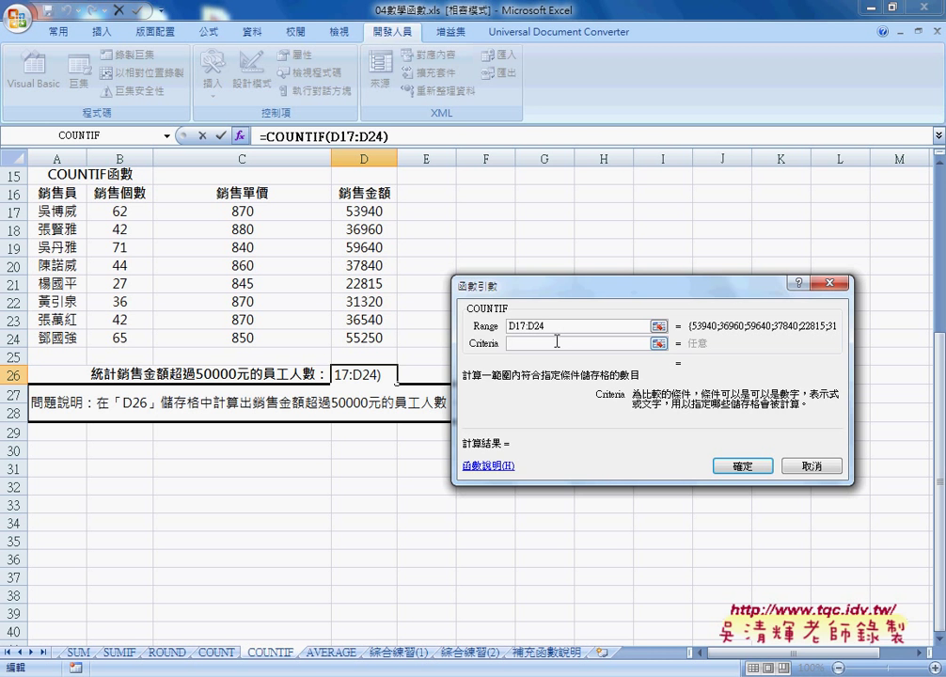
{"action": "type", "text": ">50"}
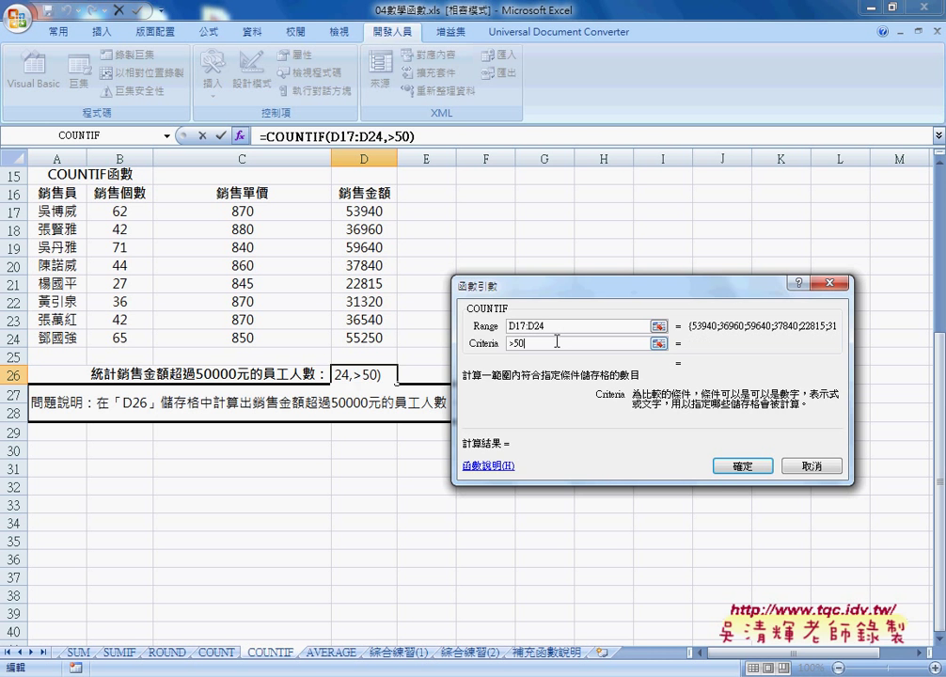
{"action": "type", "text": "000"}
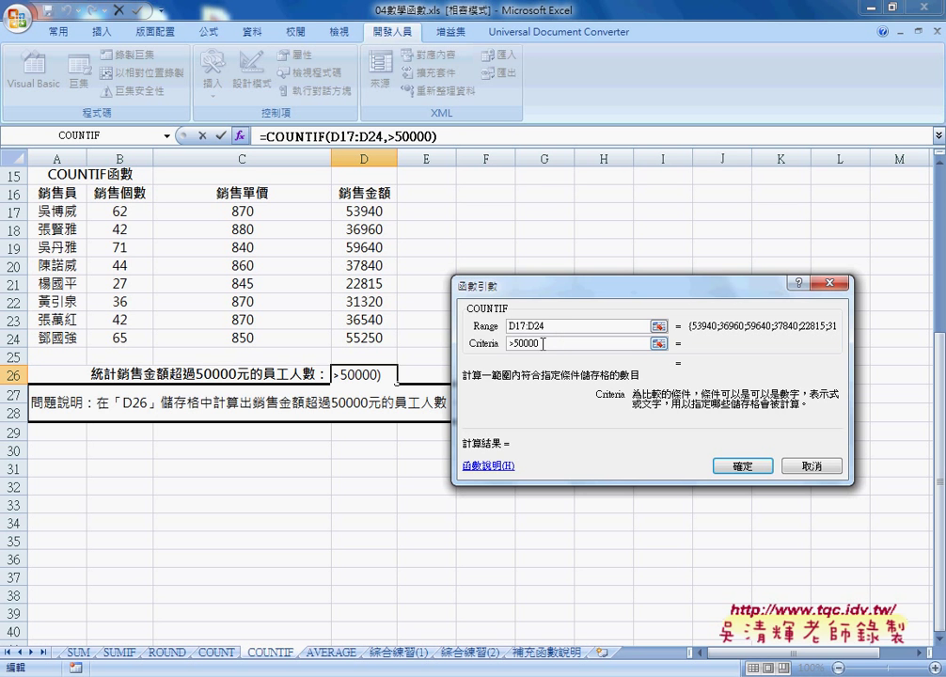
{"action": "left_click", "coordinate": [560, 327]}
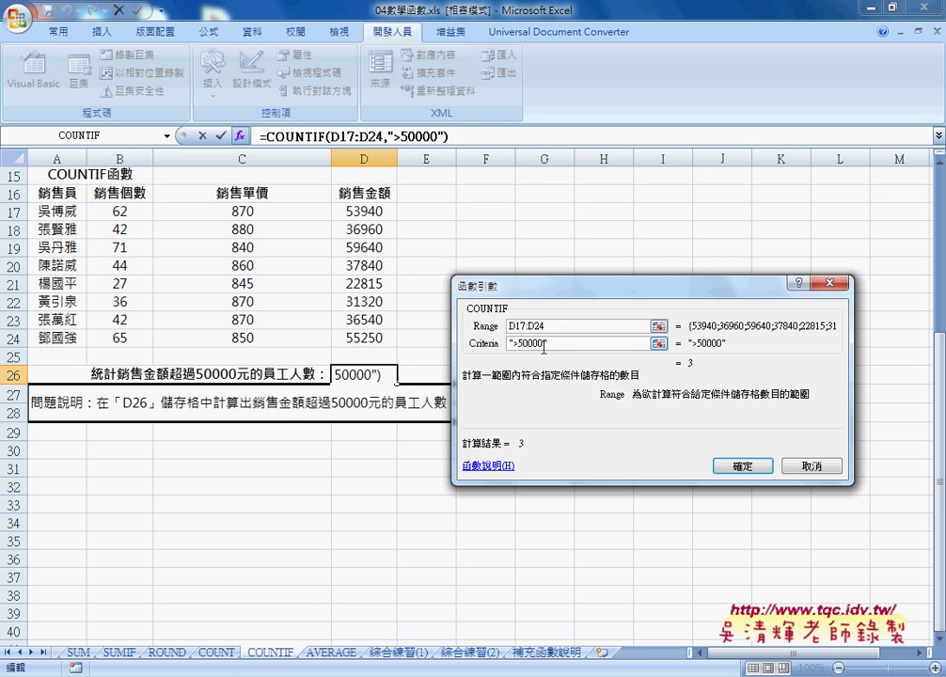
{"action": "left_click_drag", "start_coordinate": [543, 344], "coordinate": [513, 344]}
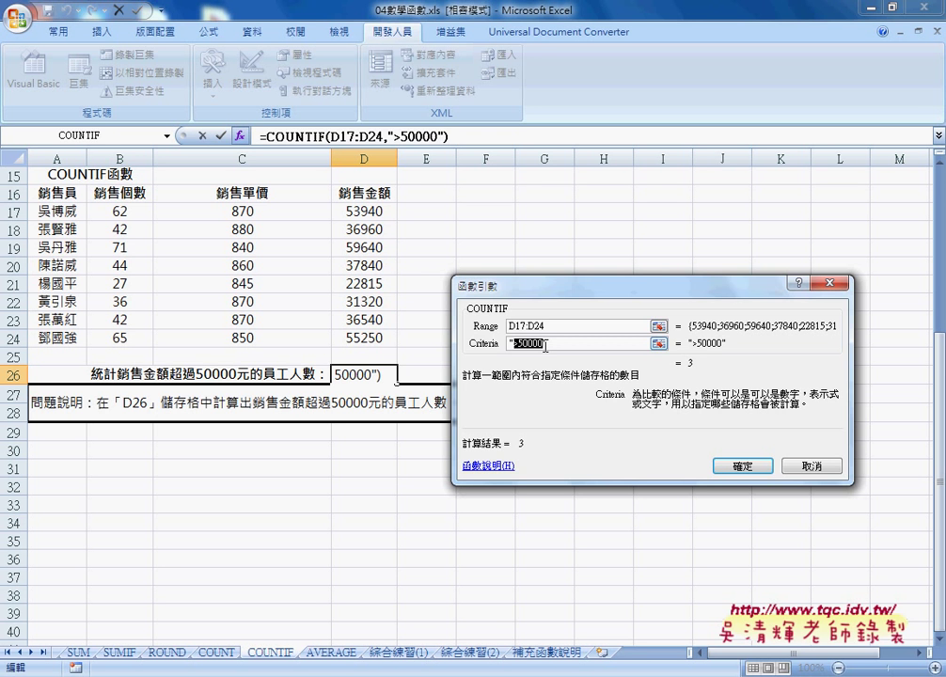
{"action": "left_click", "coordinate": [734, 465]}
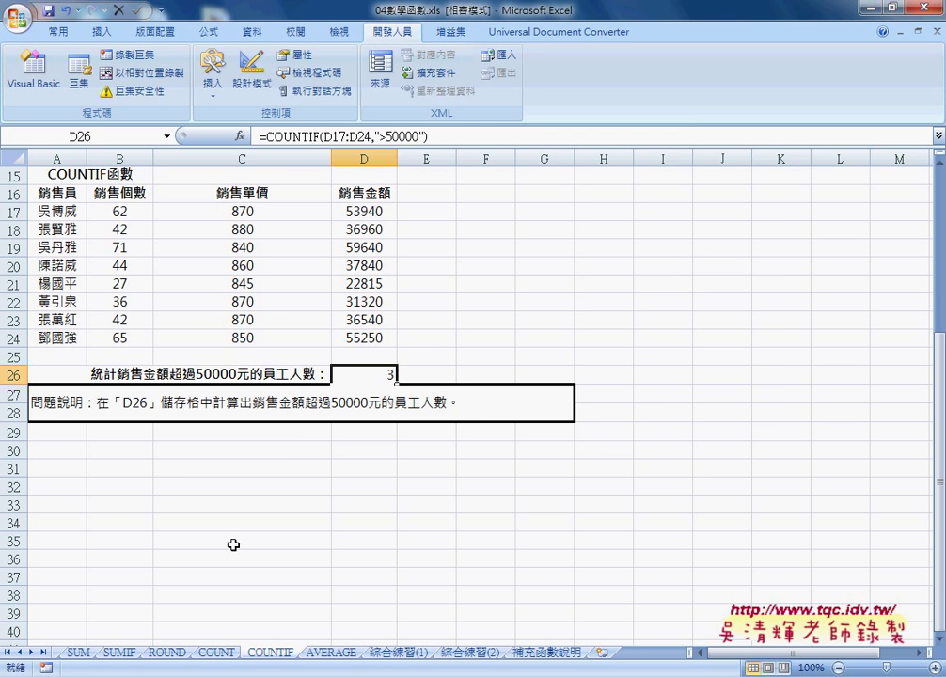
- Switch to the file window listing the 自強2016_1 folder's workbooks
{"action": "key", "text": "alt+Tab"}
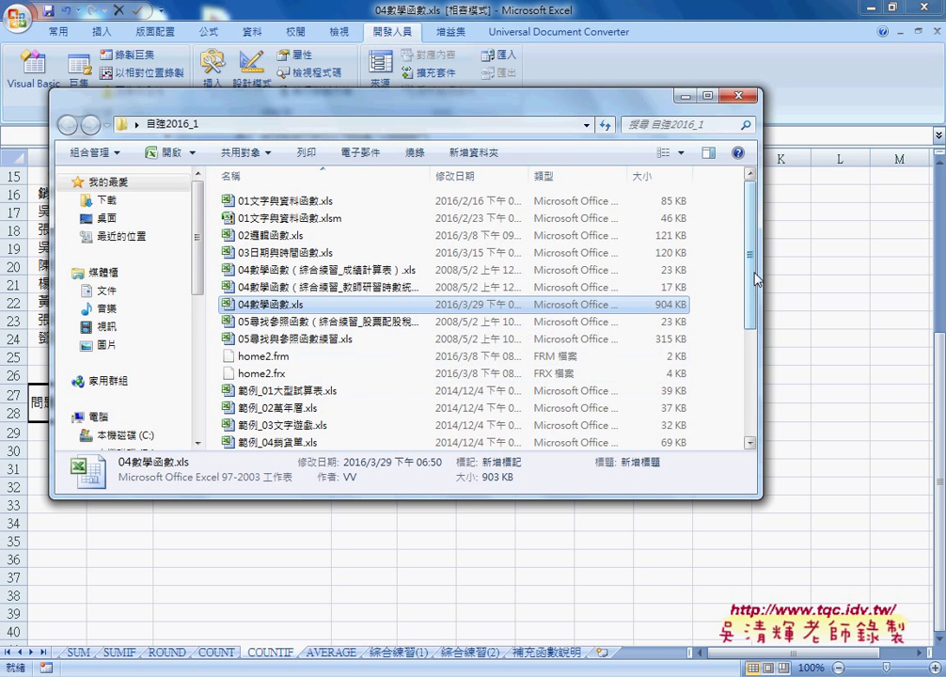
- Open 範例_COUNTIF樂透彩中獎機率統計.xlsx from the folder's file list
{"action": "left_click_drag", "start_coordinate": [749, 282], "coordinate": [742, 399]}
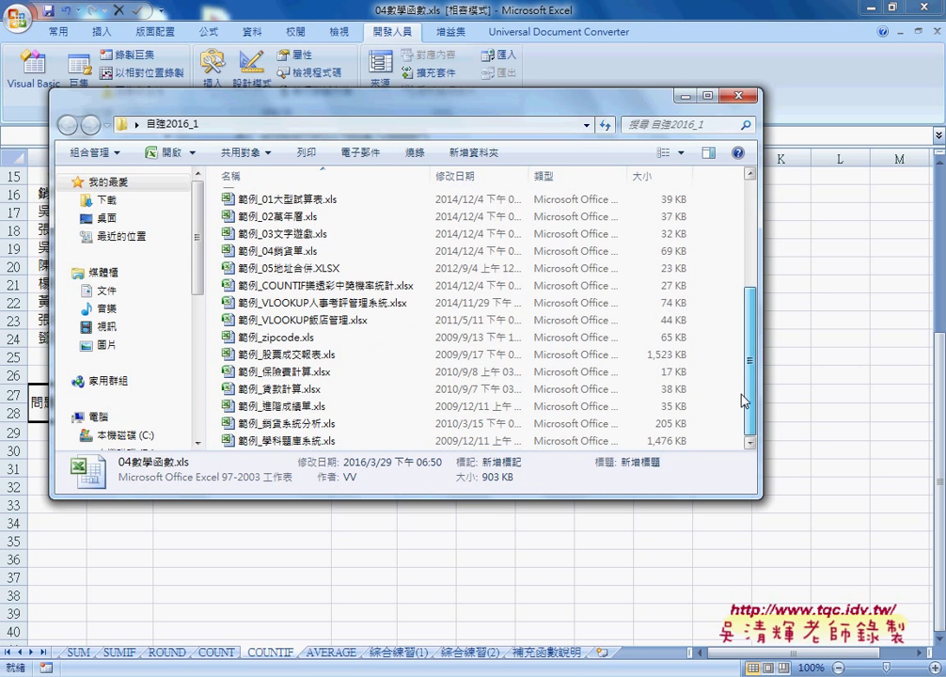
{"action": "left_click", "coordinate": [353, 288]}
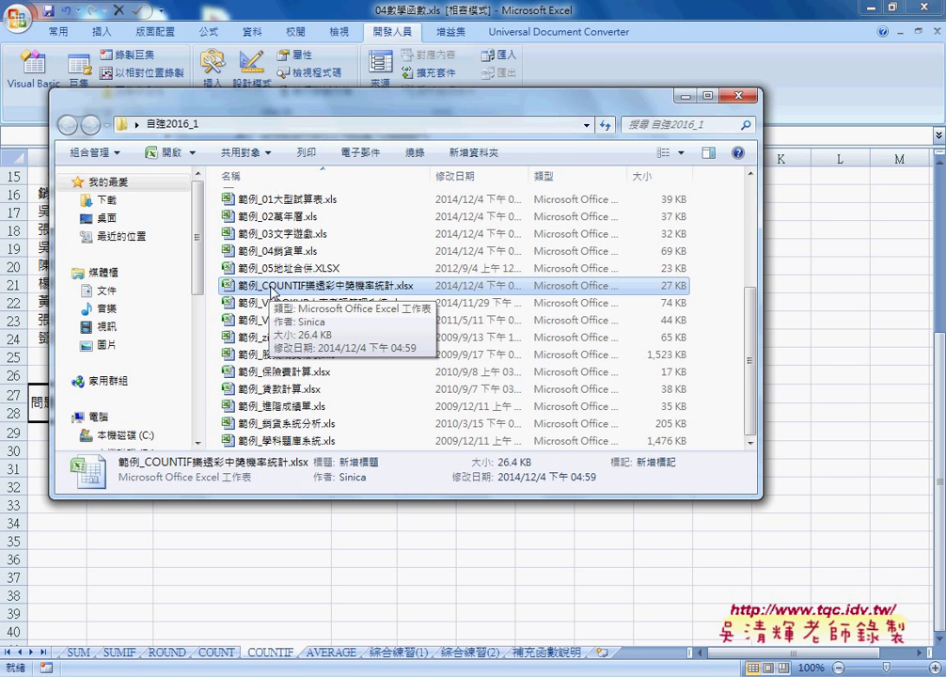
{"action": "double_click", "coordinate": [272, 287]}
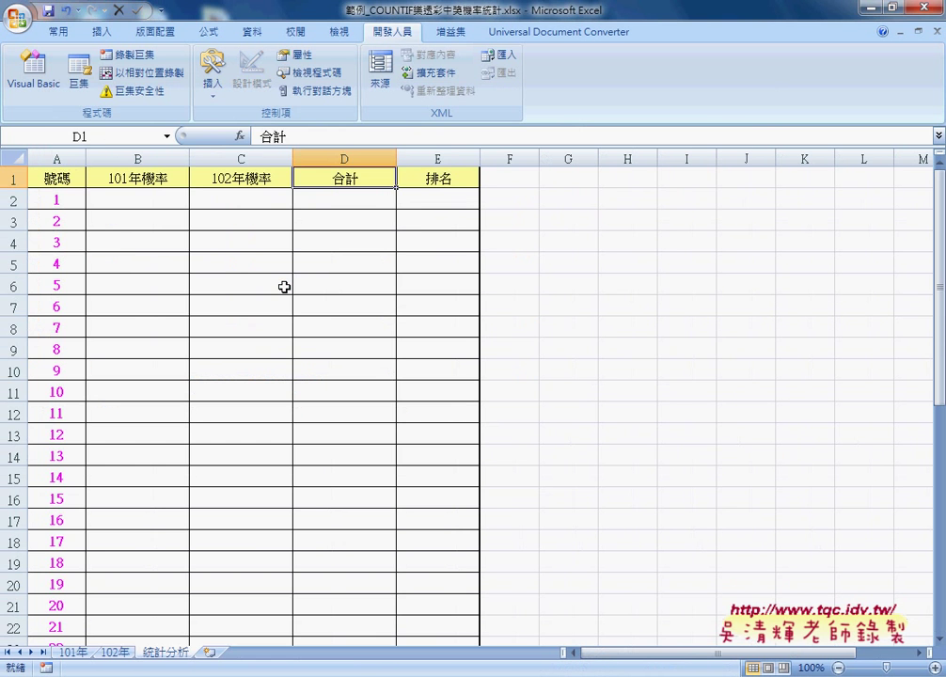
{"action": "left_click", "coordinate": [80, 653]}
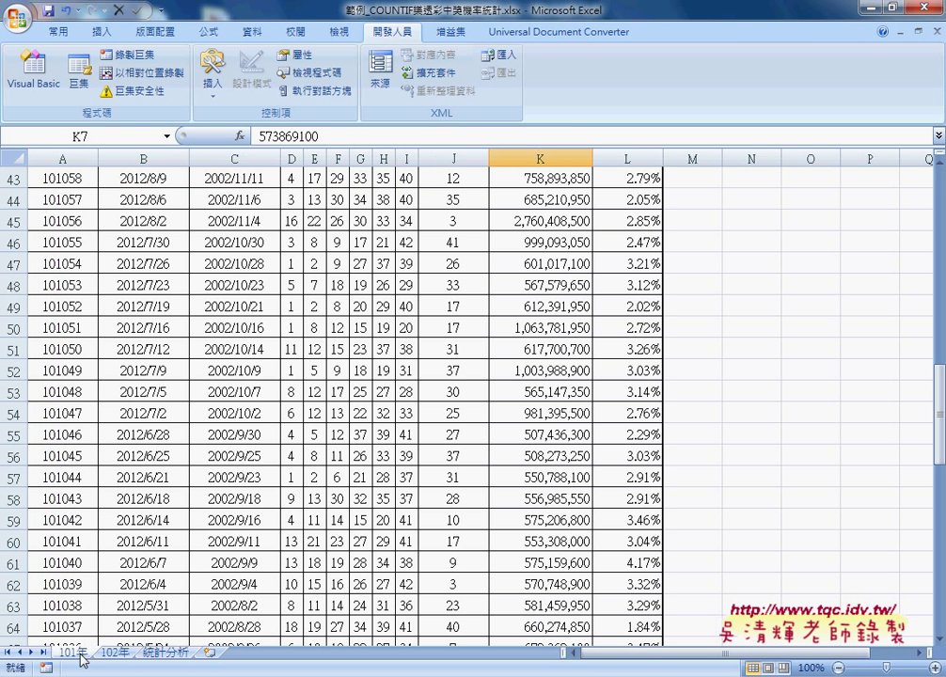
{"action": "scroll", "coordinate": [193, 569], "scroll_direction": "up", "scroll_amount": 11}
{"action": "scroll", "coordinate": [194, 569], "scroll_direction": "up", "scroll_amount": 3}
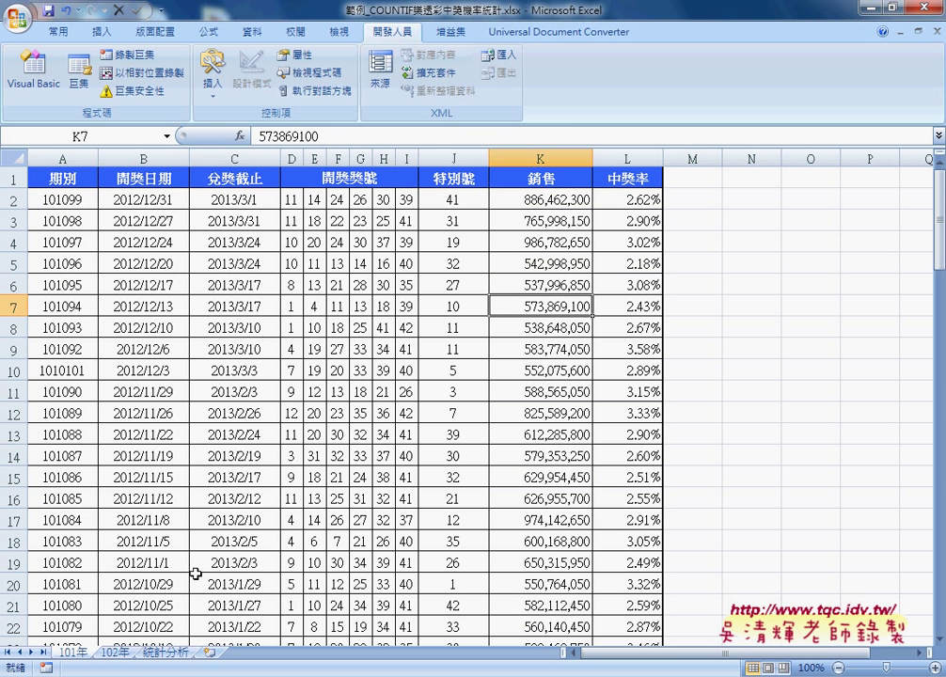
{"action": "left_click", "coordinate": [323, 177]}
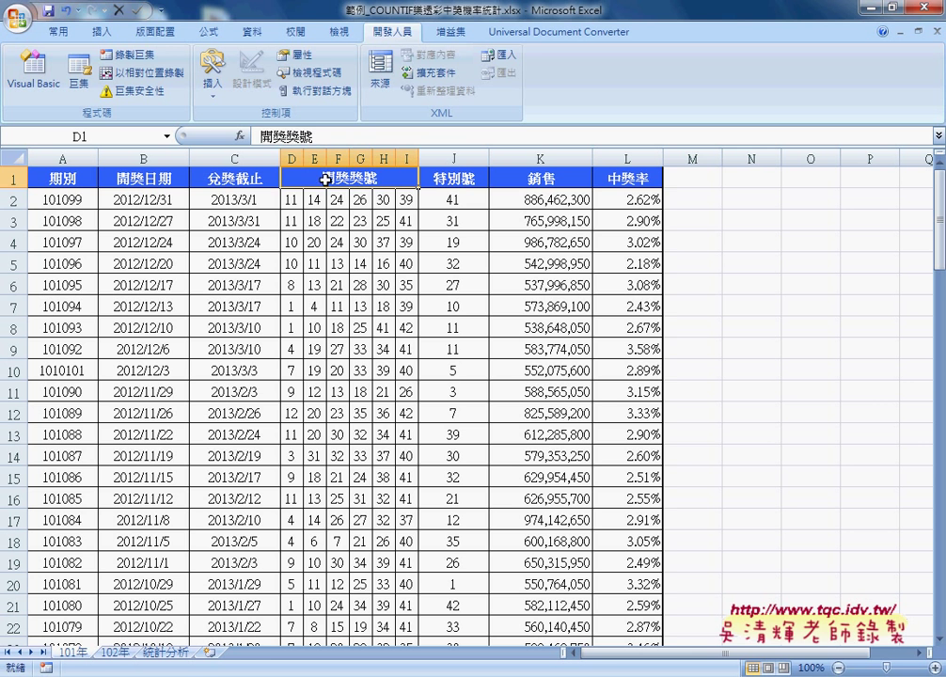
{"action": "left_click_drag", "start_coordinate": [292, 199], "coordinate": [410, 203]}
{"action": "left_click", "coordinate": [454, 203]}
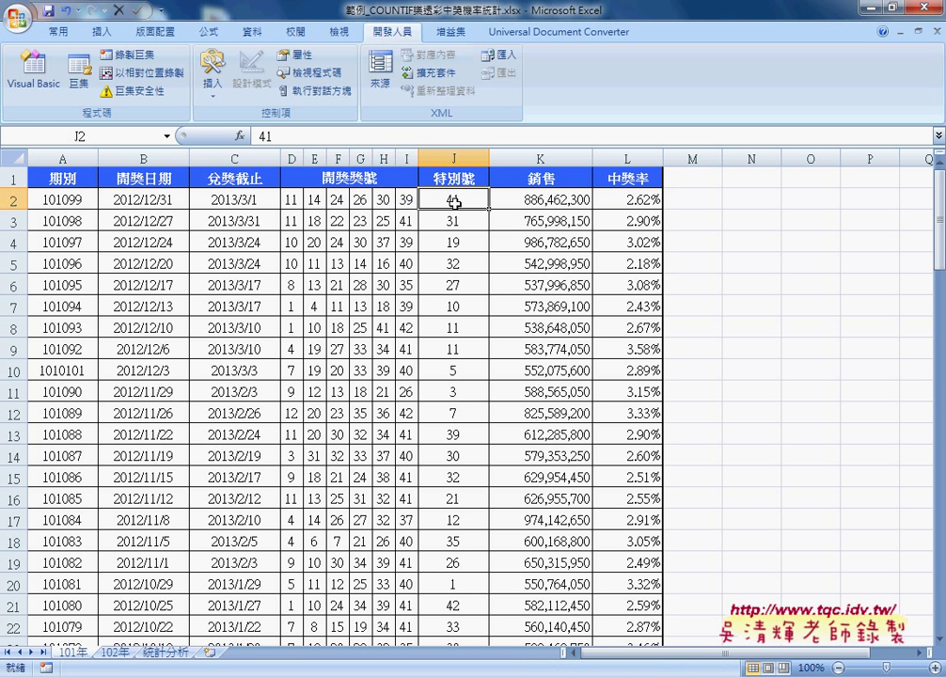
{"action": "left_click_drag", "start_coordinate": [291, 199], "coordinate": [454, 203]}
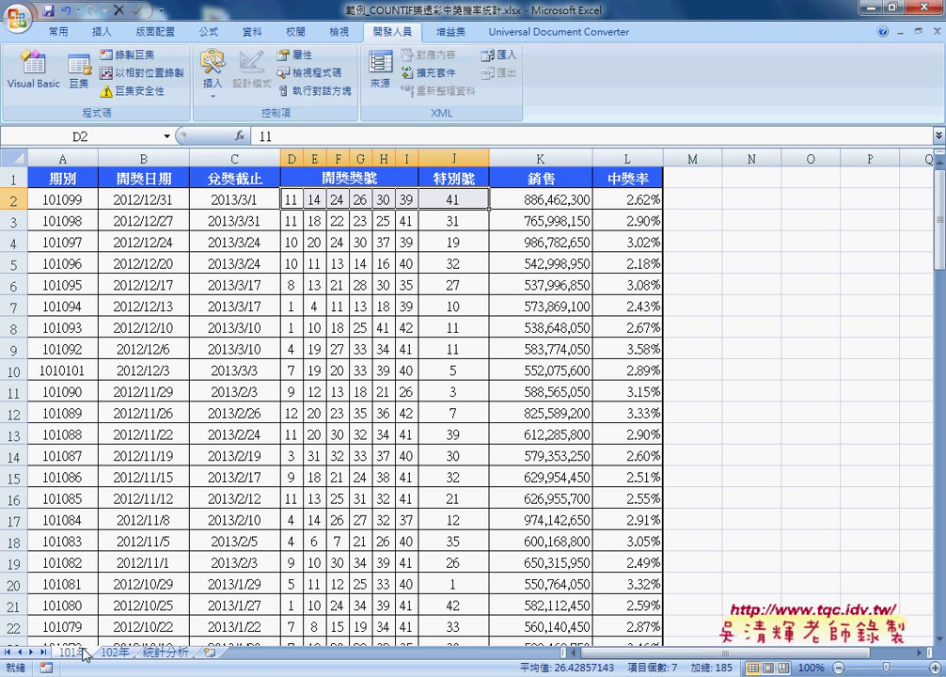
{"action": "left_click", "coordinate": [294, 201]}
{"action": "key", "text": "ctrl+Down"}
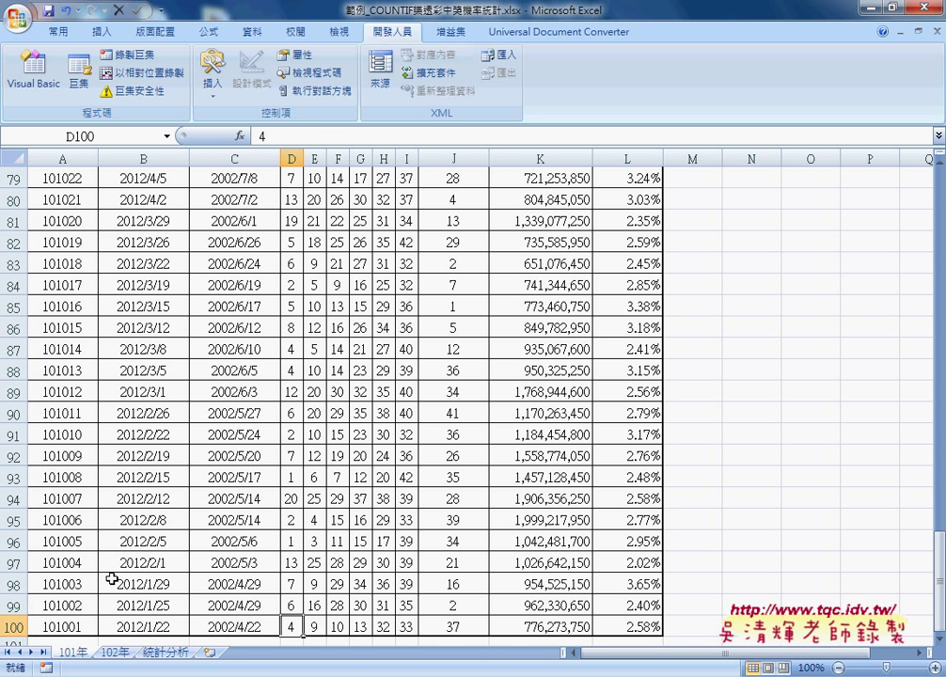
{"action": "left_click", "coordinate": [169, 652]}
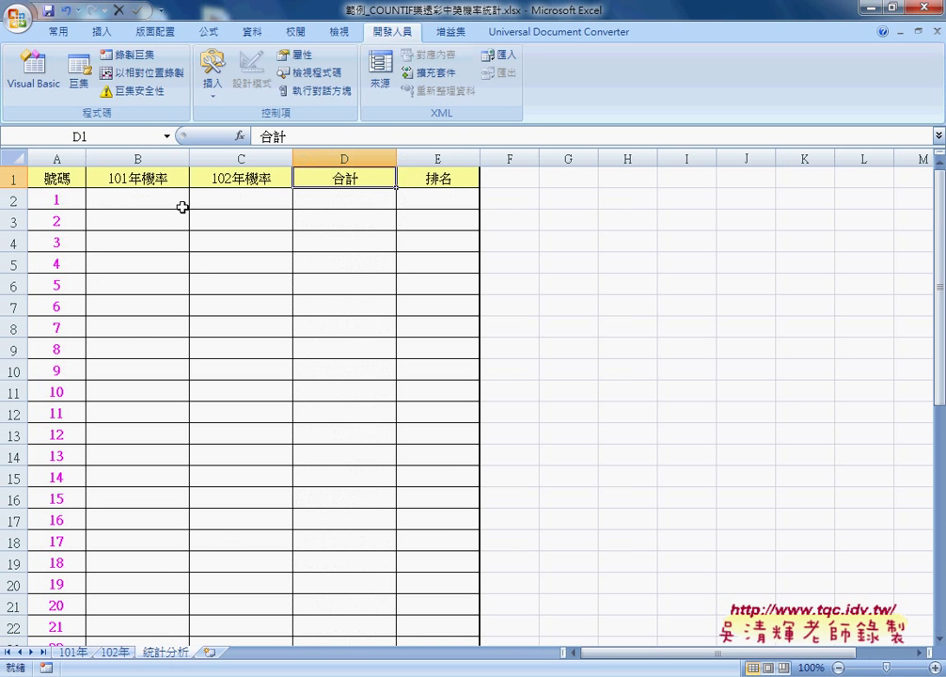
- Inspect number 1's 101年機率, 102年機率, 合計 and 排名 cells in the 統計分析 table
{"action": "left_click", "coordinate": [132, 197]}
{"action": "left_click", "coordinate": [238, 203]}
{"action": "mouse_move", "coordinate": [239, 203]}
{"action": "left_mouse_down"}
{"action": "mouse_move", "coordinate": [151, 205]}
{"action": "mouse_move", "coordinate": [238, 203]}
{"action": "left_mouse_up"}
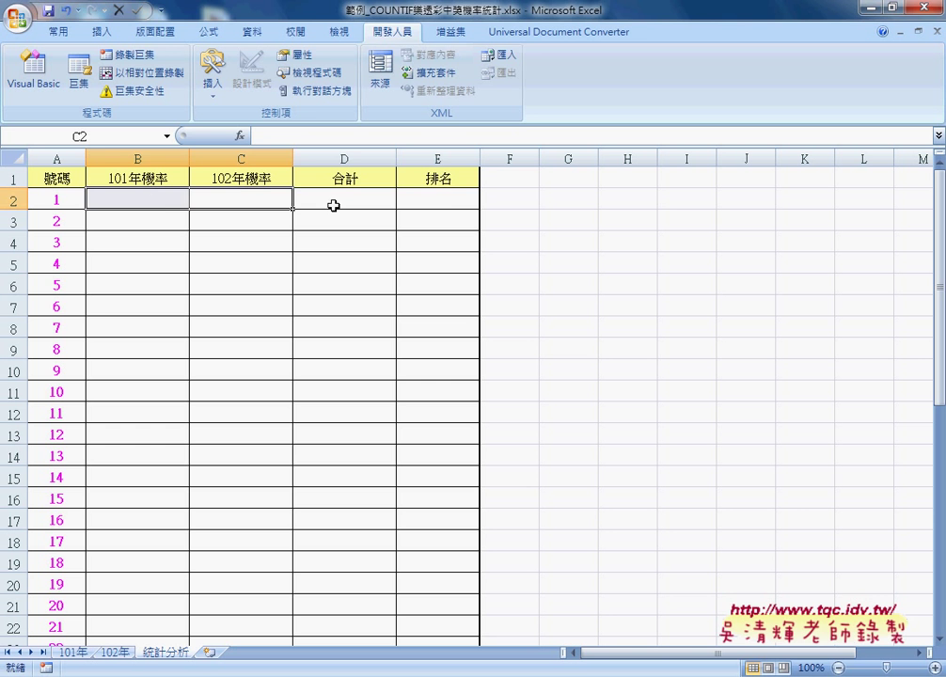
{"action": "left_click", "coordinate": [344, 202]}
{"action": "left_click", "coordinate": [455, 206]}
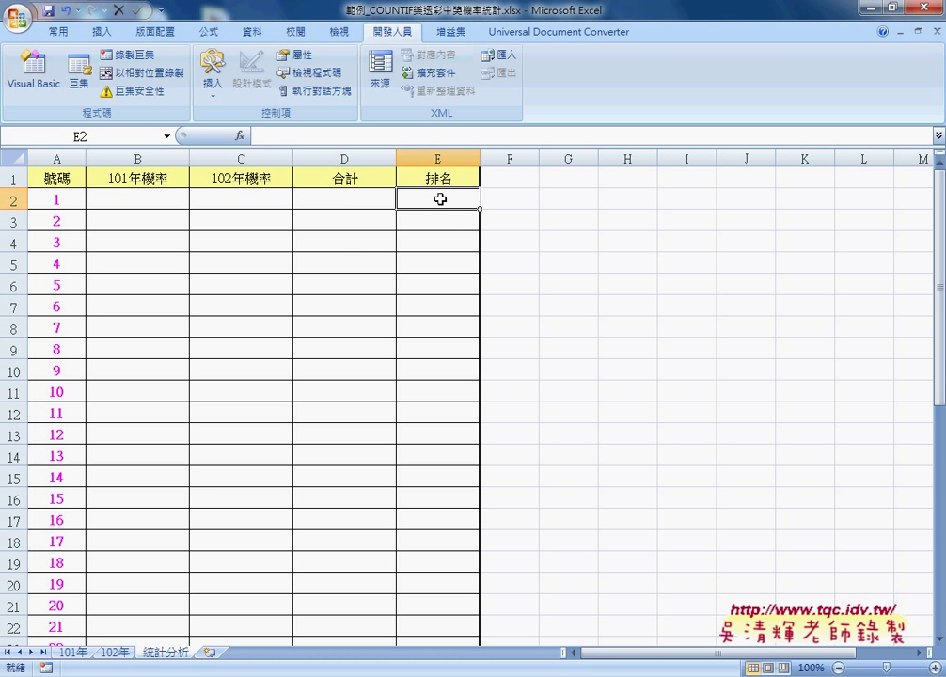
{"action": "scroll", "coordinate": [268, 292], "scroll_direction": "down", "scroll_amount": 4}
{"action": "scroll", "coordinate": [267, 292], "scroll_direction": "down", "scroll_amount": 3}
{"action": "scroll", "coordinate": [267, 291], "scroll_direction": "down", "scroll_amount": 2}
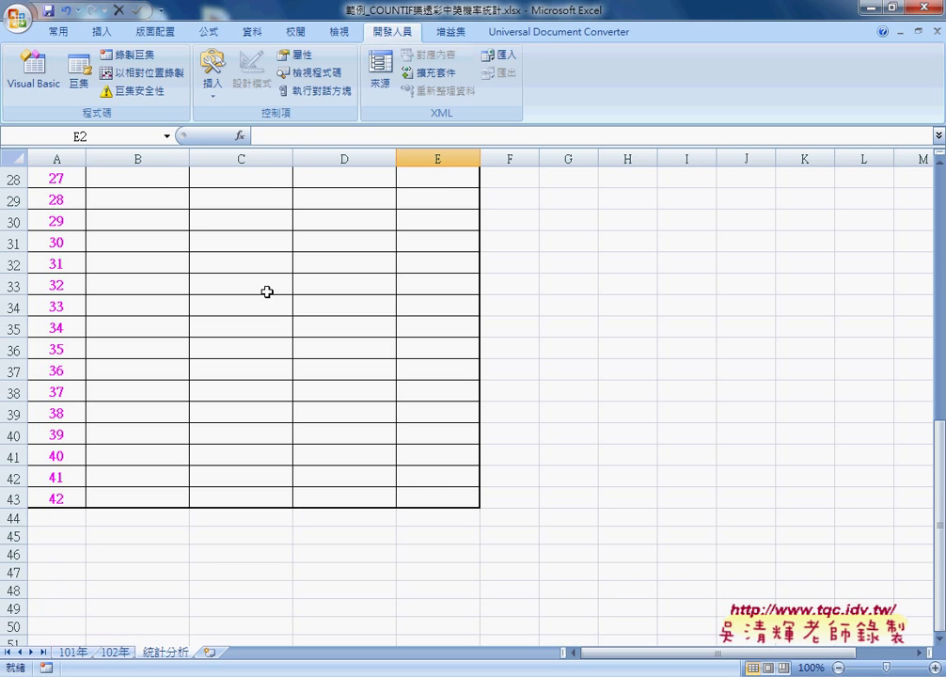
{"action": "scroll", "coordinate": [267, 291], "scroll_direction": "up", "scroll_amount": 2}
{"action": "scroll", "coordinate": [267, 291], "scroll_direction": "up", "scroll_amount": 7}
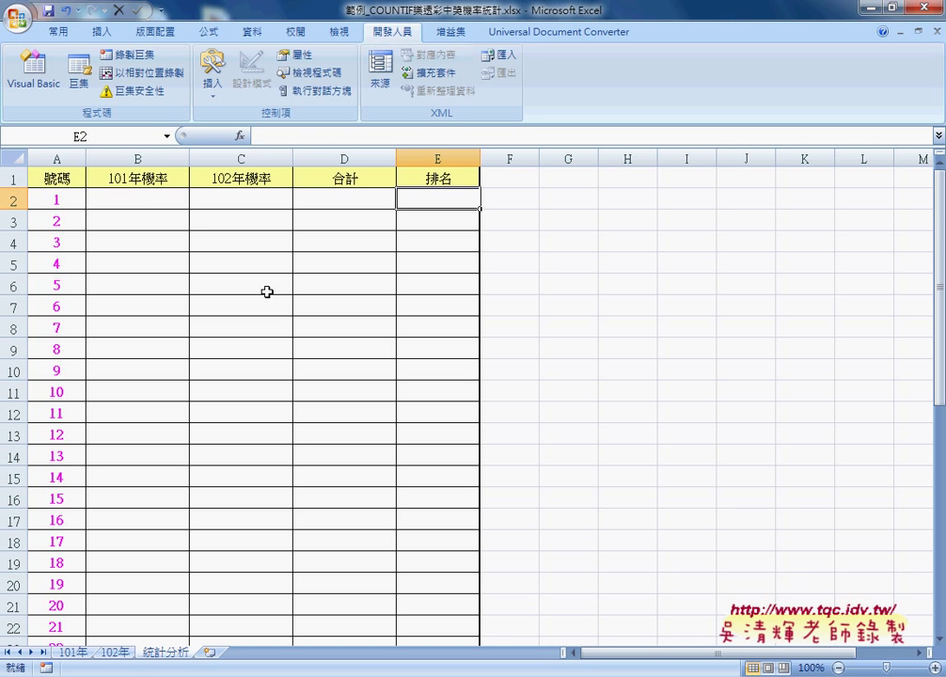
{"action": "left_click", "coordinate": [142, 194]}
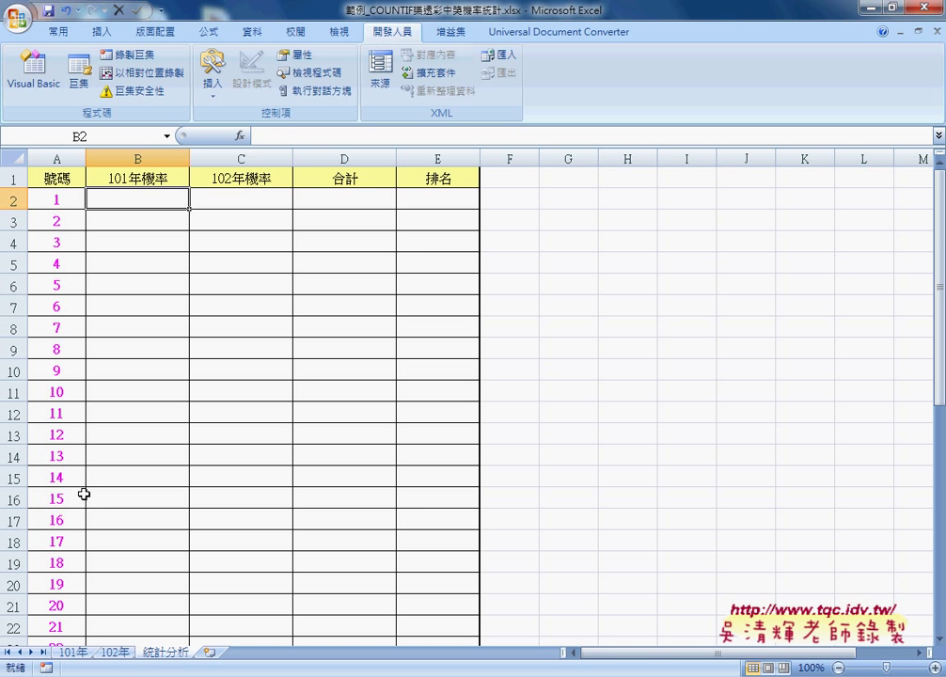
{"action": "left_click", "coordinate": [447, 198]}
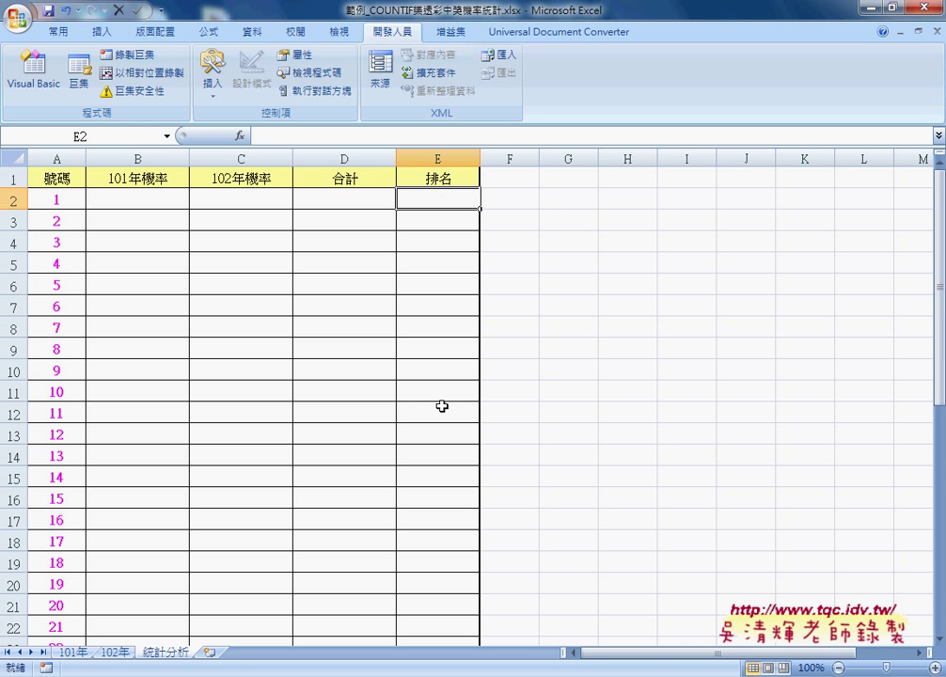
- Widen column F slightly, select cells F2 down, then return to 04數學函數.xls
{"action": "left_click", "coordinate": [511, 178]}
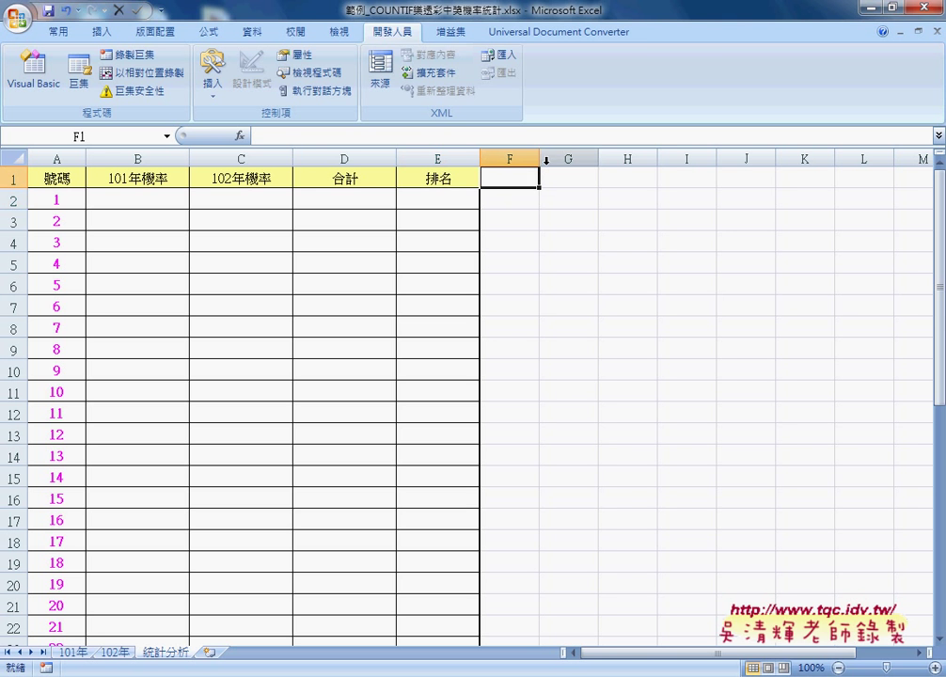
{"action": "left_click_drag", "start_coordinate": [540, 161], "coordinate": [551, 160]}
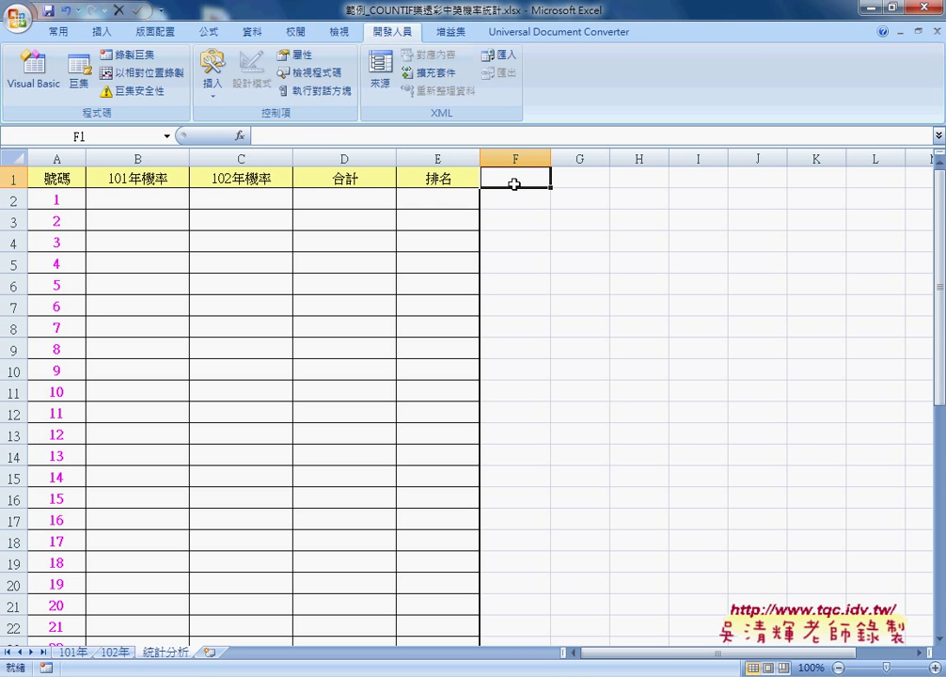
{"action": "left_click", "coordinate": [516, 200]}
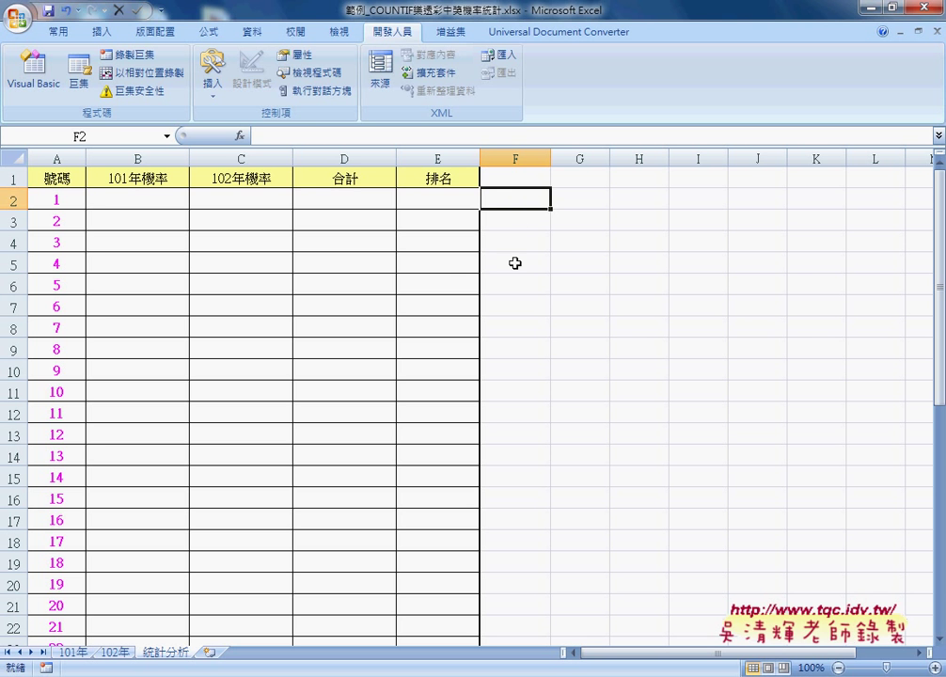
{"action": "left_click_drag", "start_coordinate": [517, 200], "coordinate": [520, 333]}
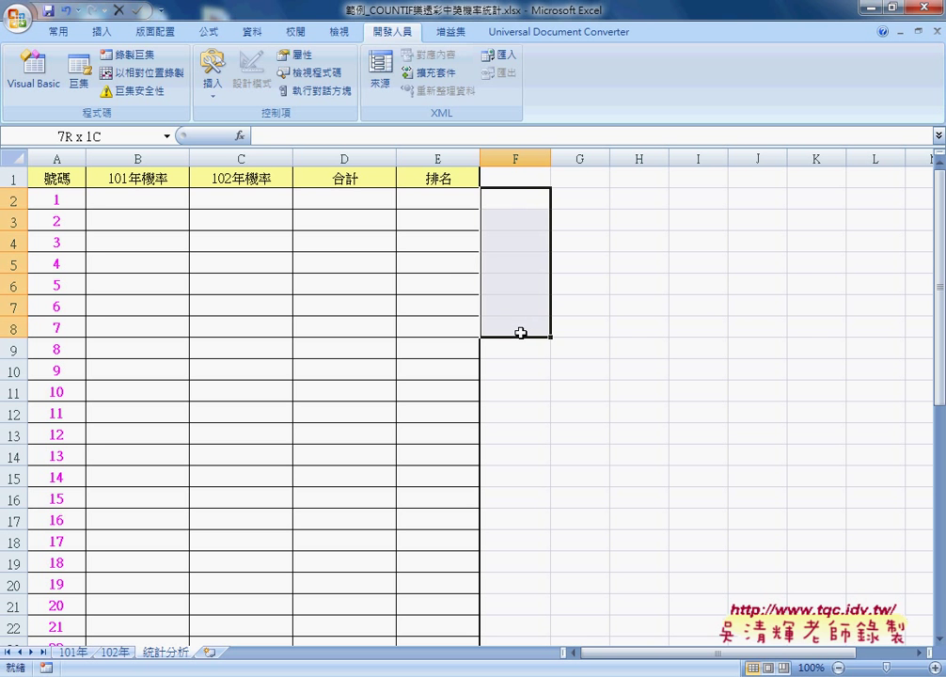
{"action": "left_click", "coordinate": [501, 177]}
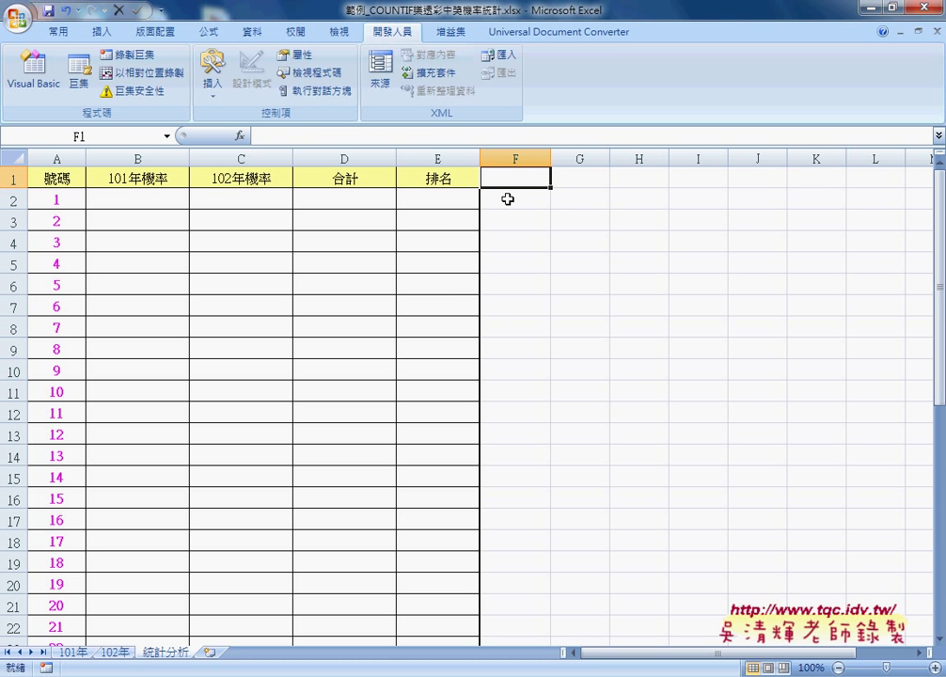
{"action": "left_click_drag", "start_coordinate": [509, 198], "coordinate": [505, 353]}
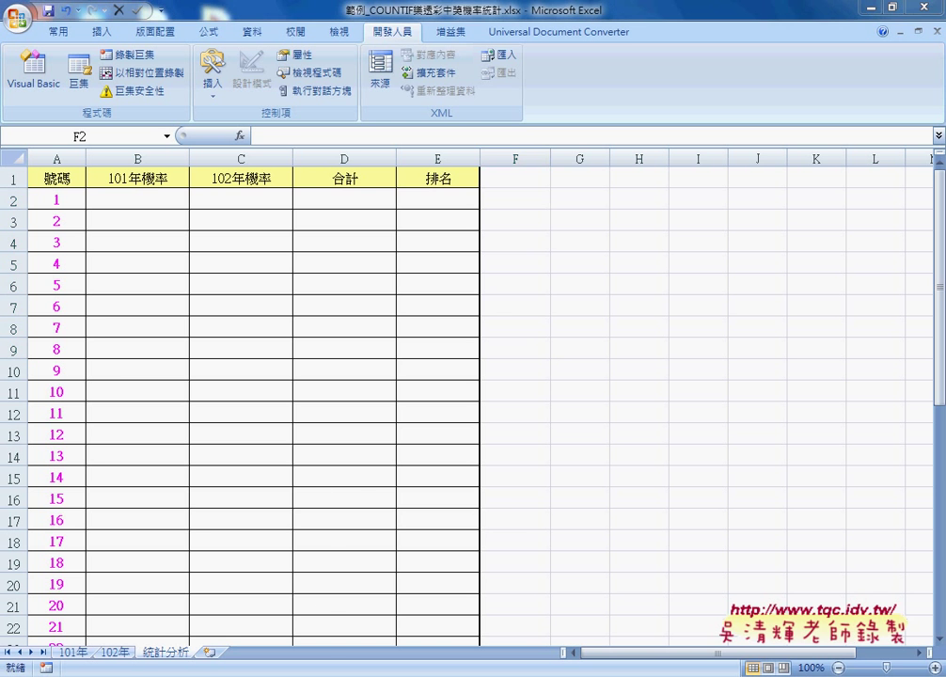
{"action": "left_click", "coordinate": [242, 590]}
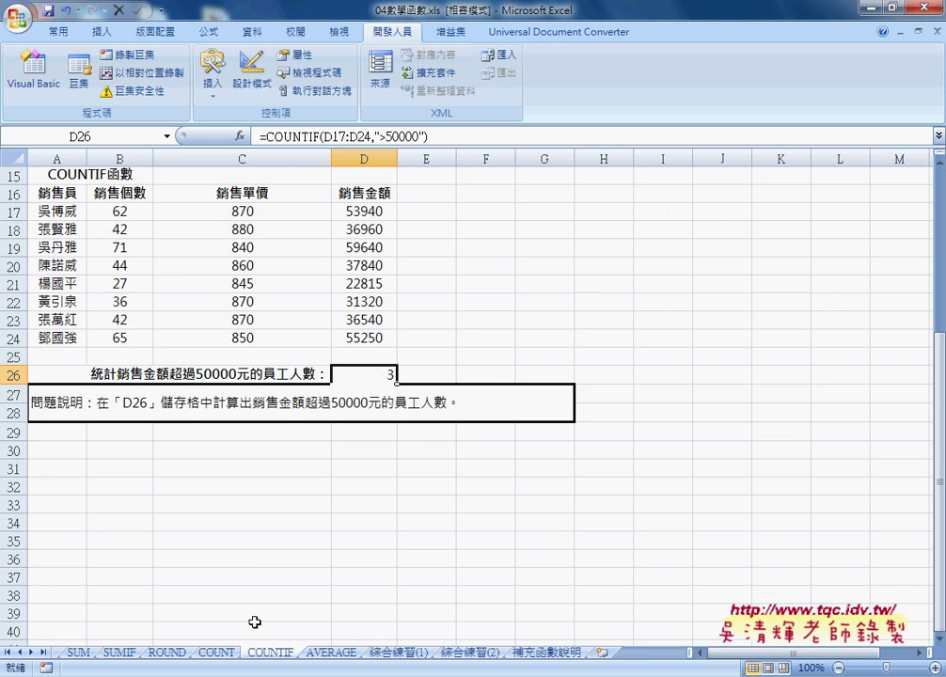
- Check the COUNT sheet's E8, G8 and I8 formulas, then go back to the lottery workbook
{"action": "left_click", "coordinate": [226, 654]}
{"action": "left_click", "coordinate": [296, 302]}
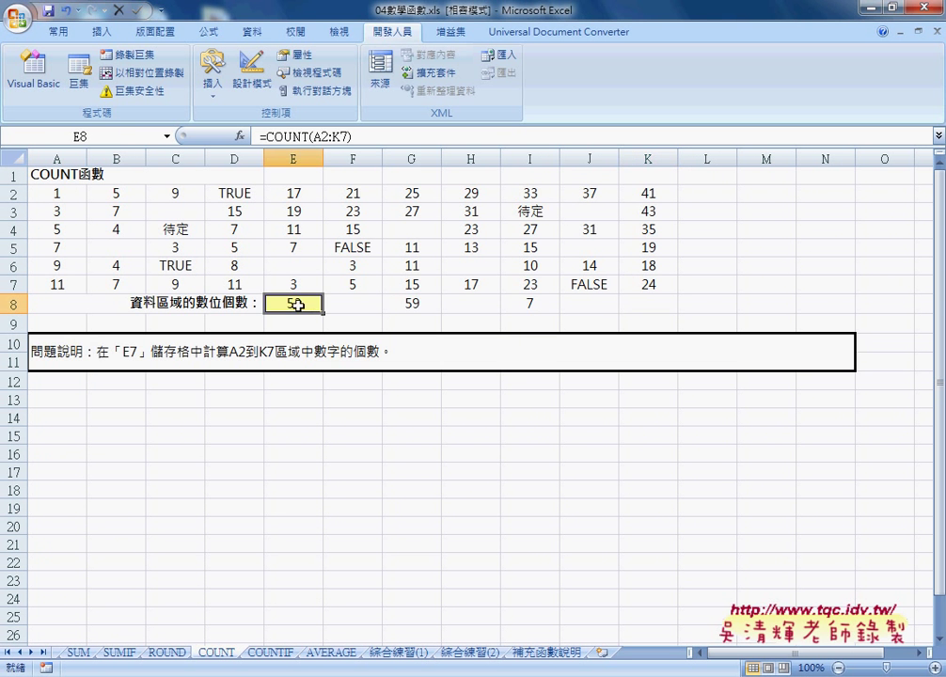
{"action": "left_click", "coordinate": [408, 310]}
{"action": "left_click", "coordinate": [545, 318]}
{"action": "left_click", "coordinate": [543, 308]}
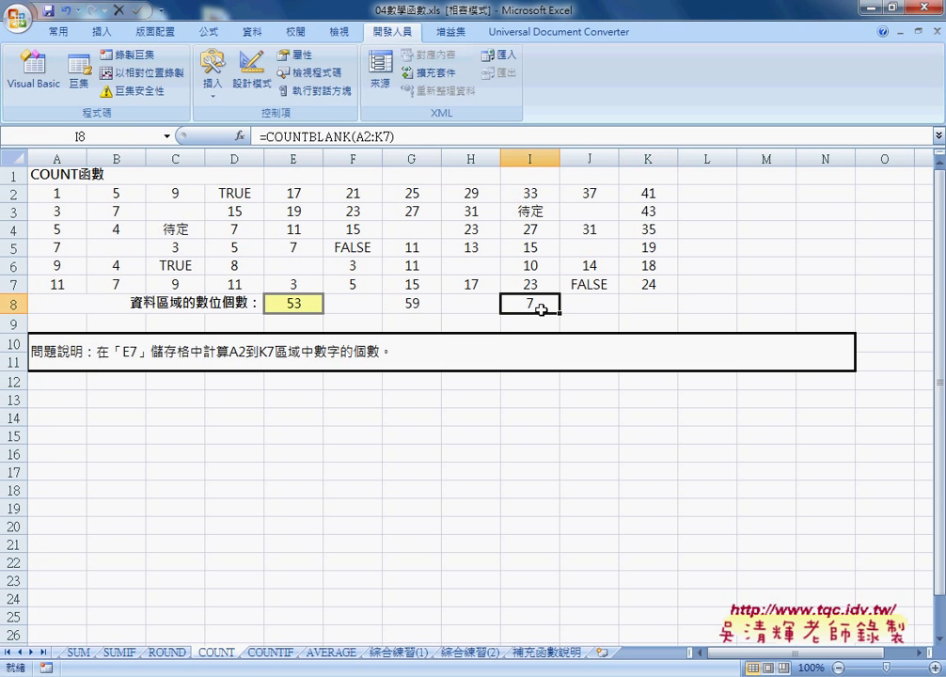
{"action": "left_click", "coordinate": [271, 652]}
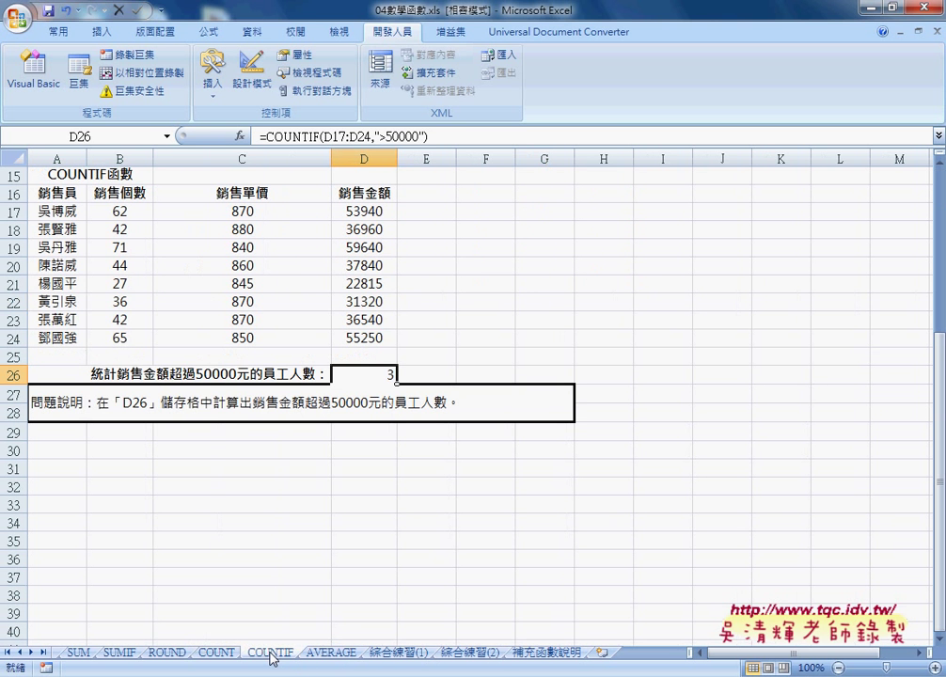
{"action": "left_click", "coordinate": [353, 627]}
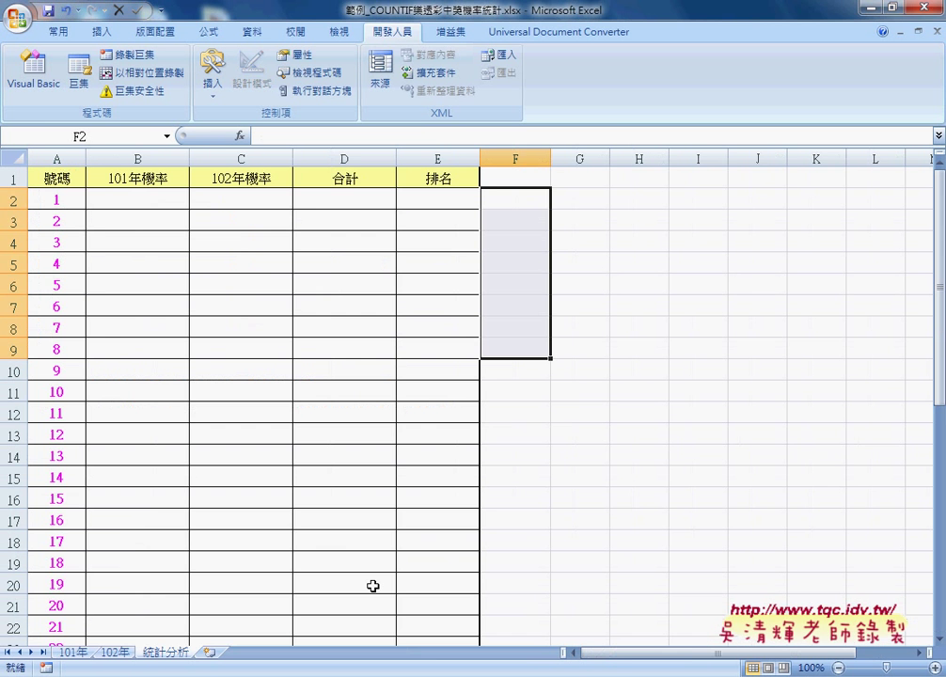